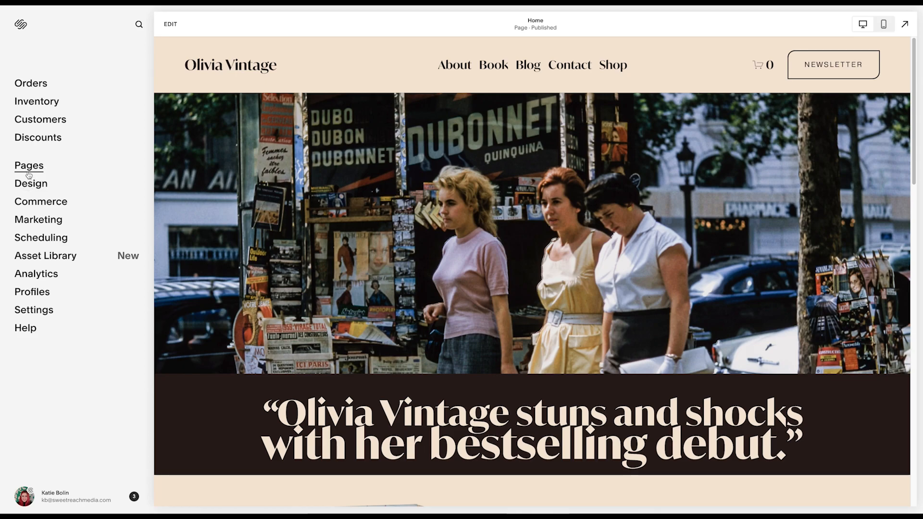
- Open the Home page for editing and activate the text of the headline quote below the banner image
click(41, 170)
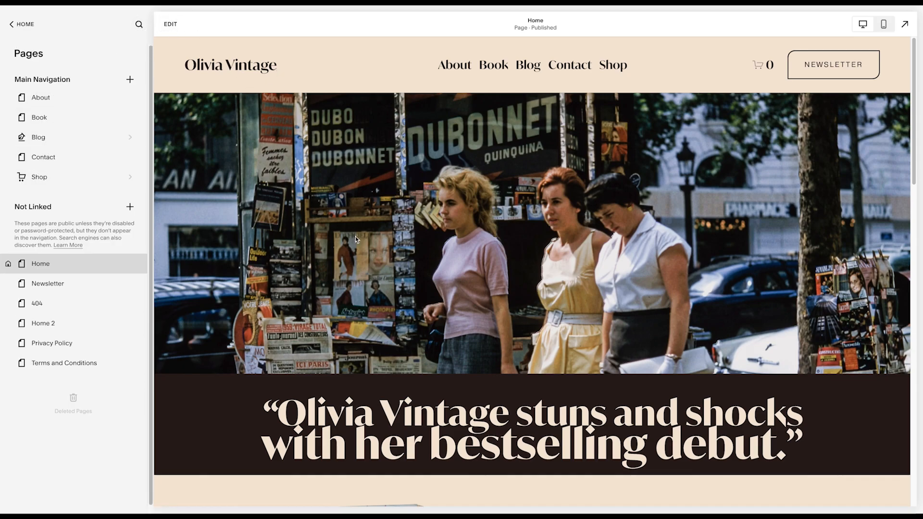
click(178, 28)
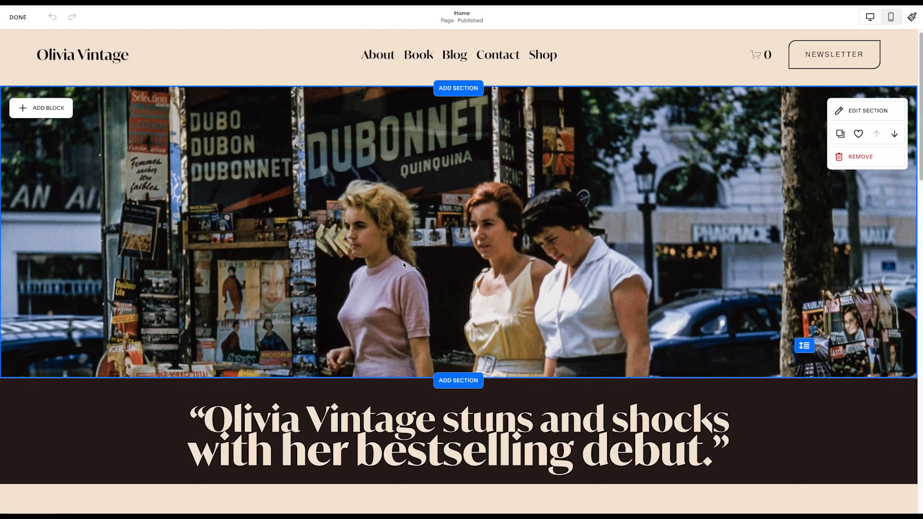
scroll(433, 289, down, 3)
click(479, 339)
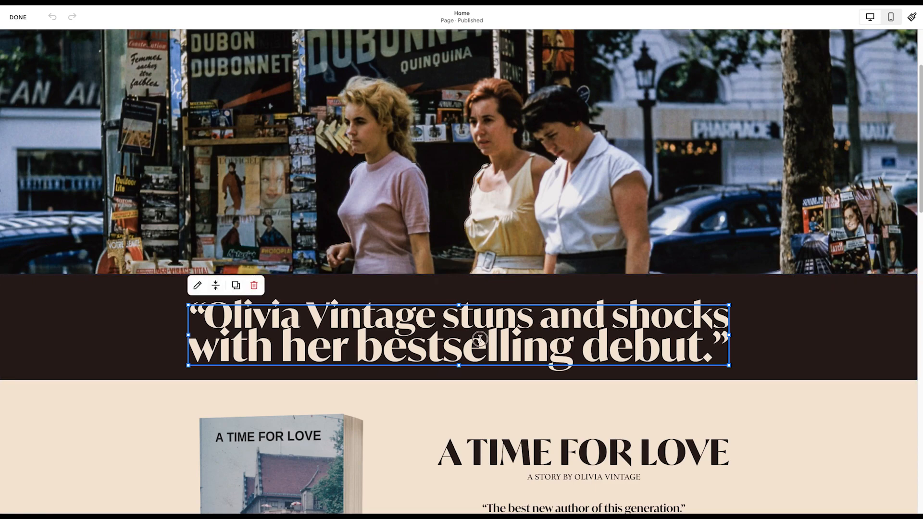
click(478, 339)
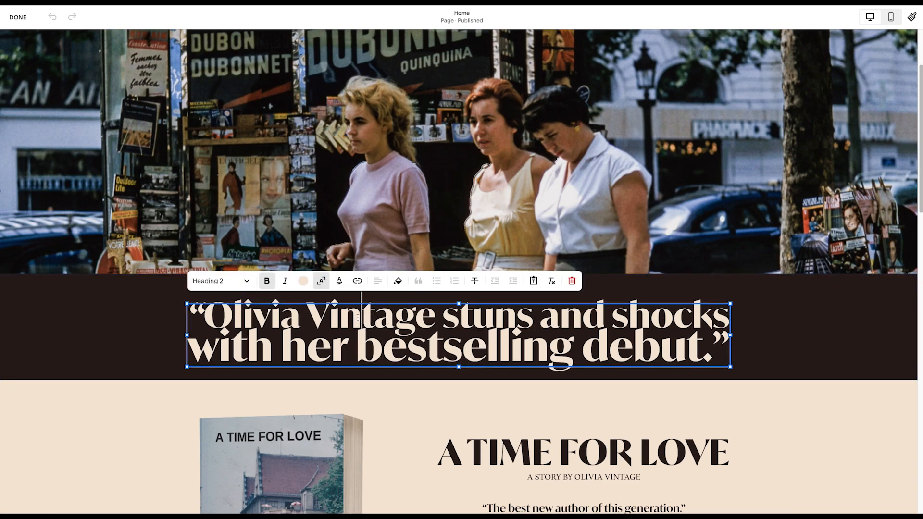
- Select the book description text block in the A Time for Love section, then deselect it
scroll(519, 354, down, 5)
click(559, 362)
click(559, 362)
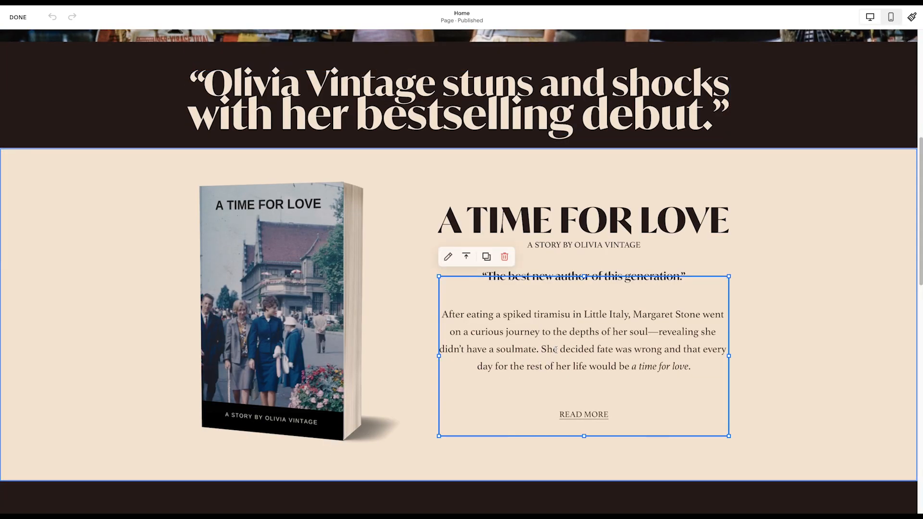
scroll(558, 368, down, 1)
click(138, 269)
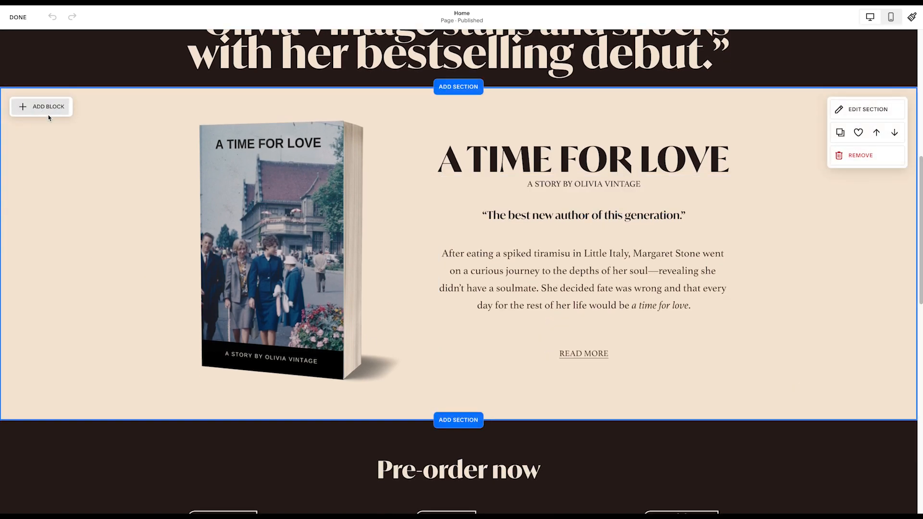
- Add a text block below READ MORE in the A Time for Love section, widen it to the column's width, and remove it
click(45, 114)
click(47, 161)
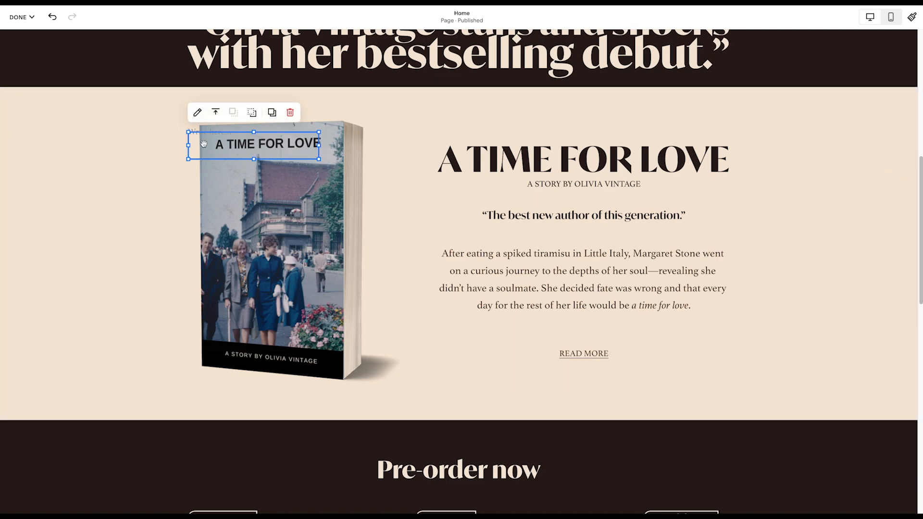
drag(201, 145, 459, 403)
drag(573, 392, 729, 392)
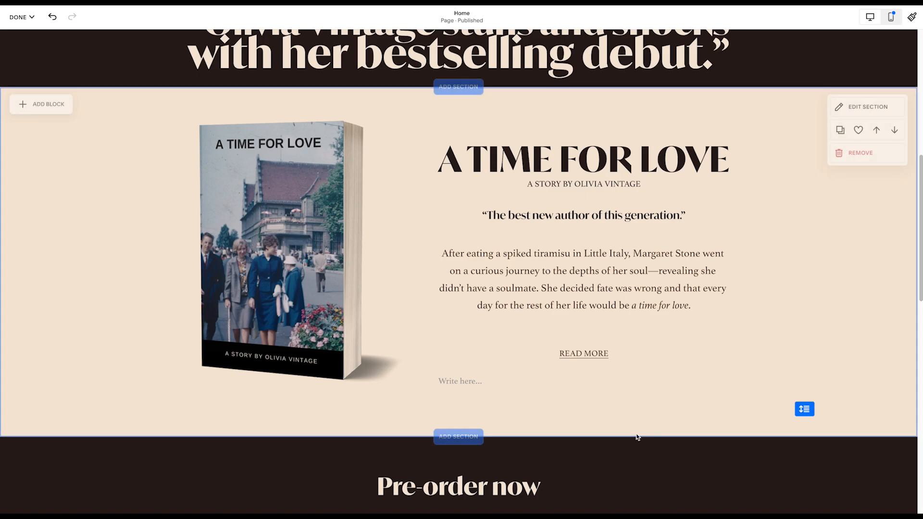
click(505, 363)
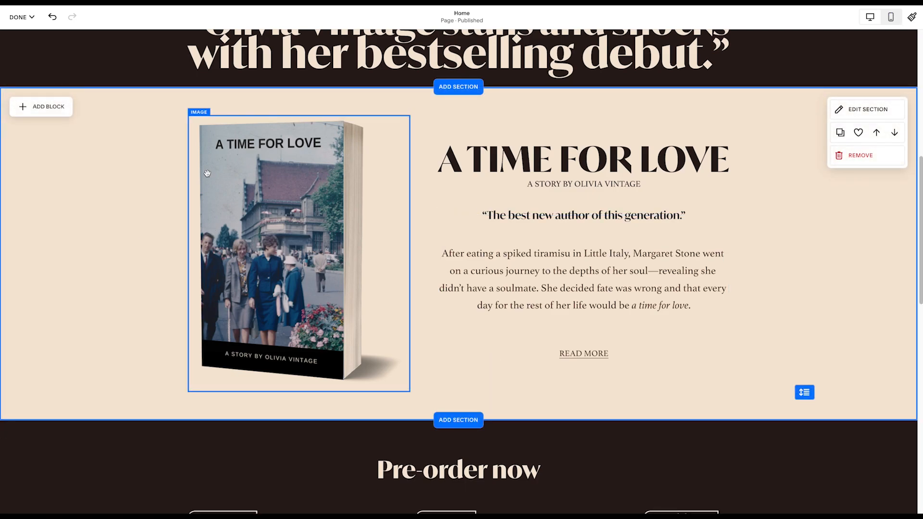
- View the replacement options for the A Time for Love book cover image and close them without changes
click(246, 205)
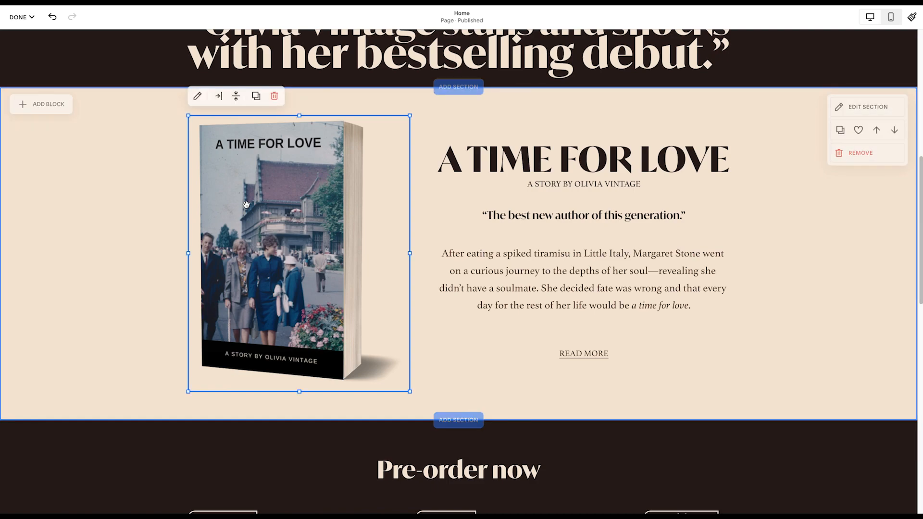
click(198, 99)
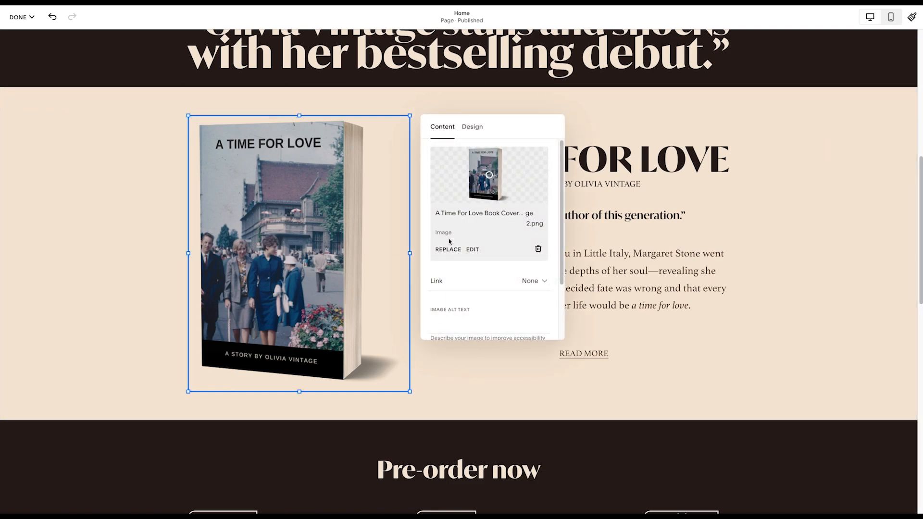
click(449, 250)
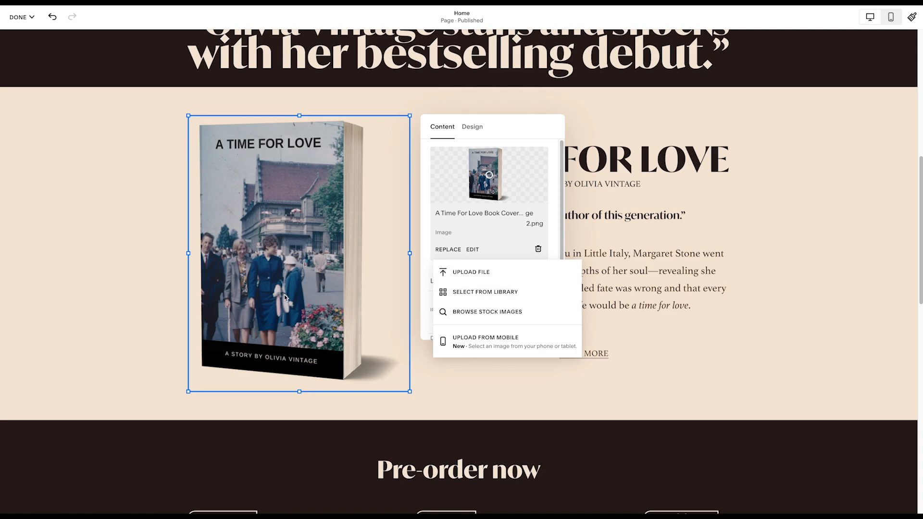
click(107, 307)
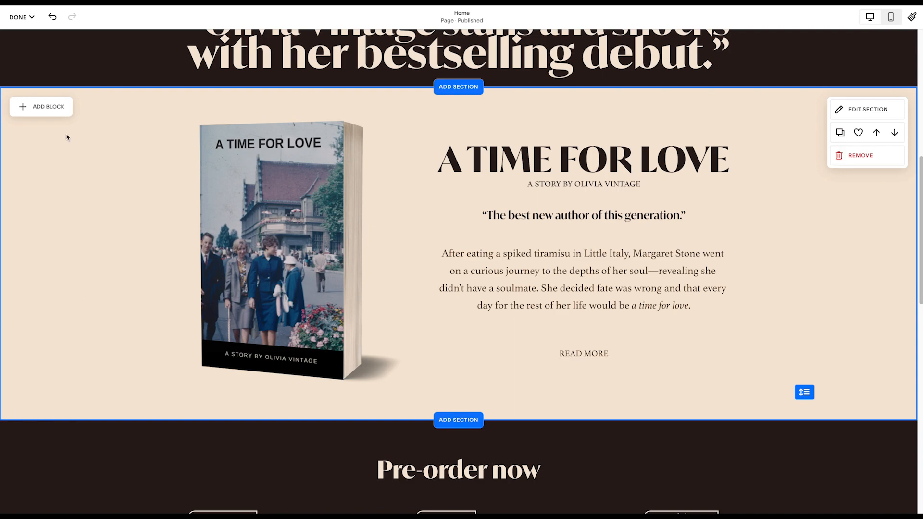
- Add an empty image block to the A Time for Love section and place it directly below the book cover
click(61, 111)
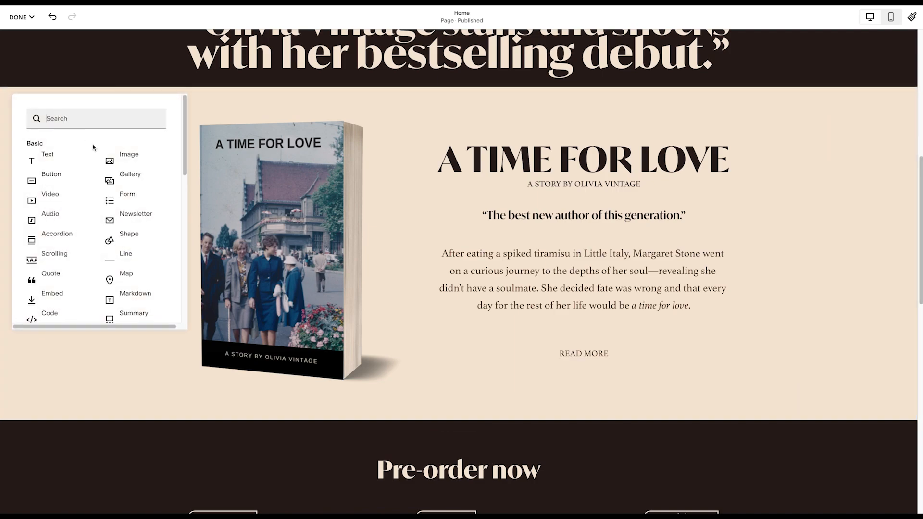
click(127, 166)
mouse_move(269, 226)
mouse_down()
mouse_move(488, 466)
mouse_move(223, 466)
mouse_move(215, 450)
mouse_up()
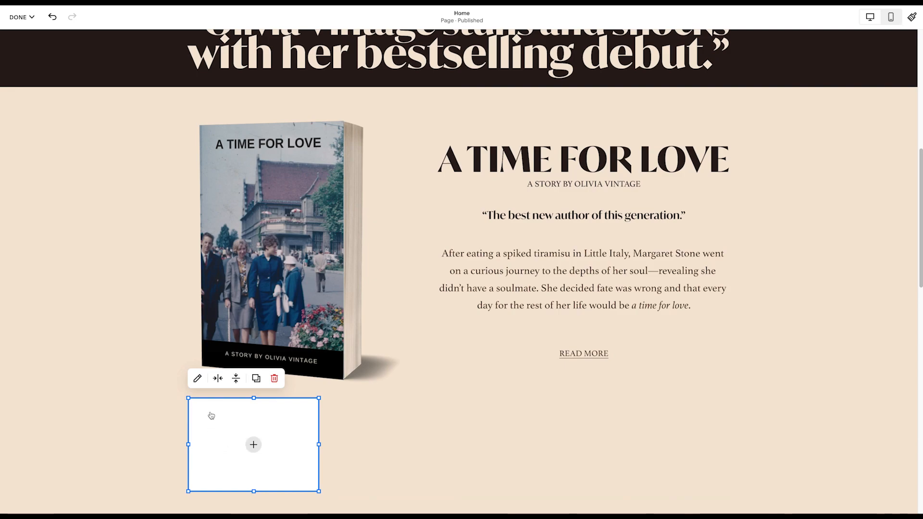
- View the empty image block's options for adding an image, then remove the block from the section
click(198, 379)
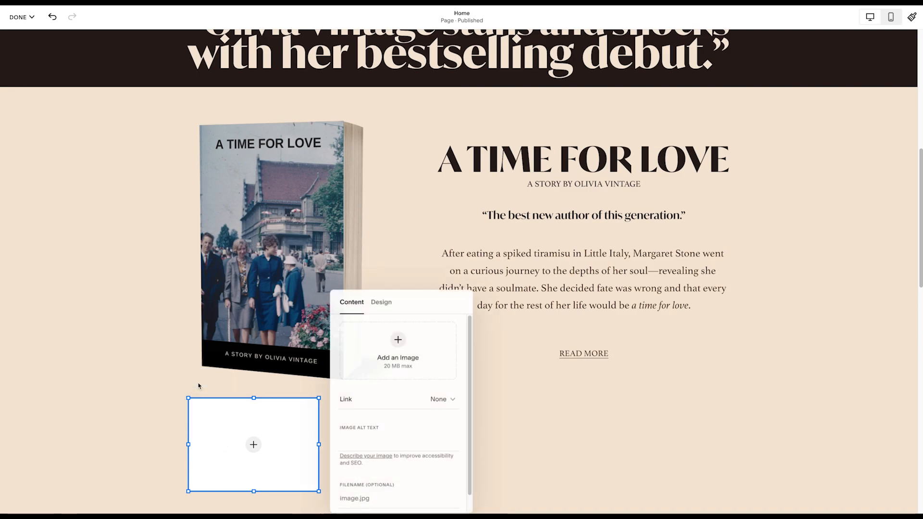
click(399, 340)
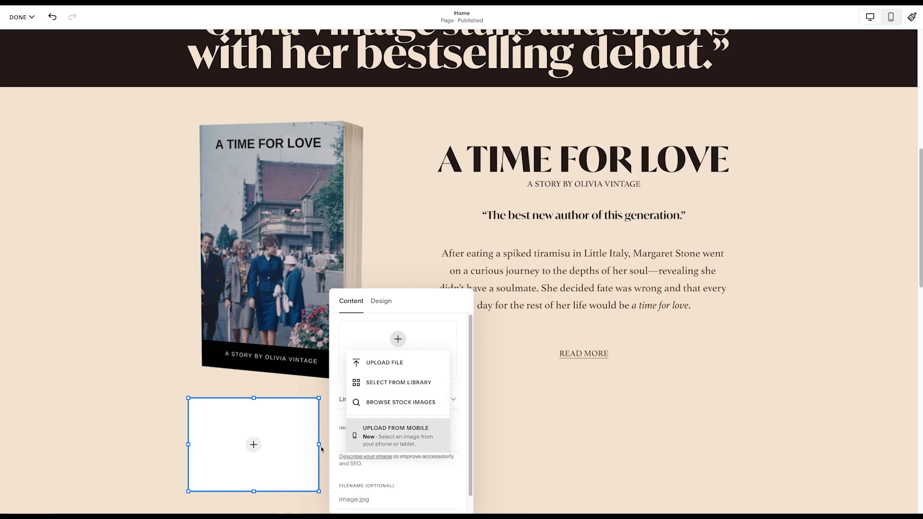
click(172, 464)
click(172, 464)
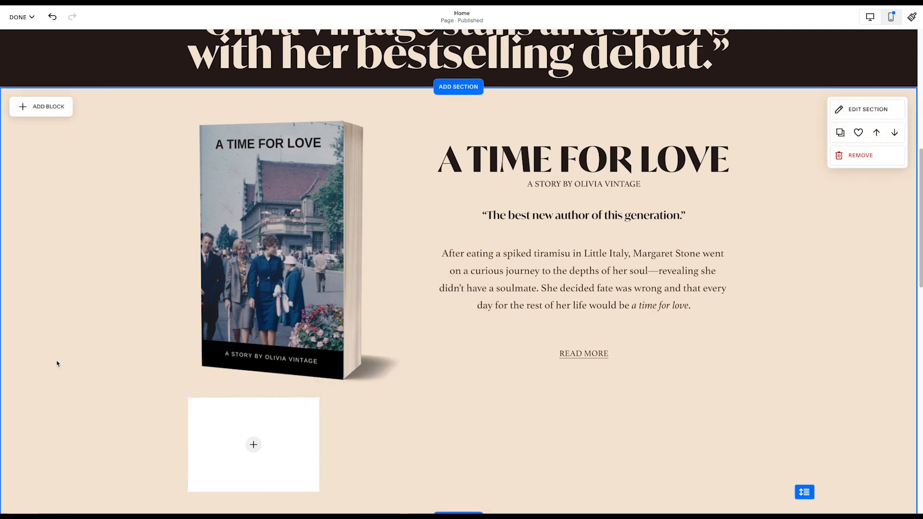
click(261, 422)
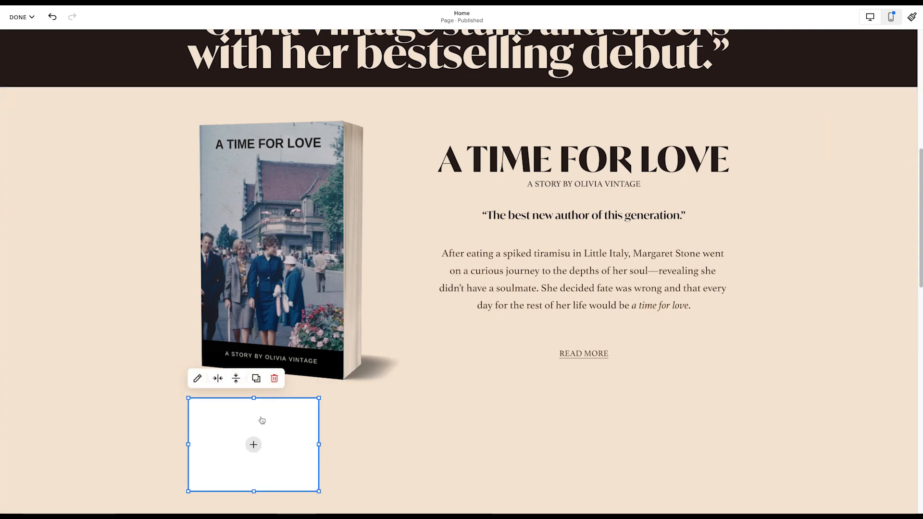
click(275, 378)
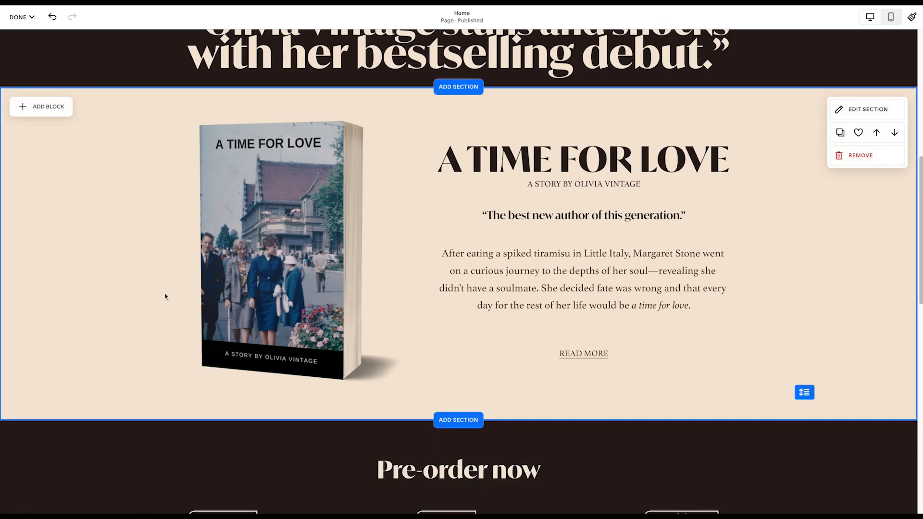
- Examine the text and link settings of the Amazon button in the Pre-order now section
scroll(165, 297, down, 9)
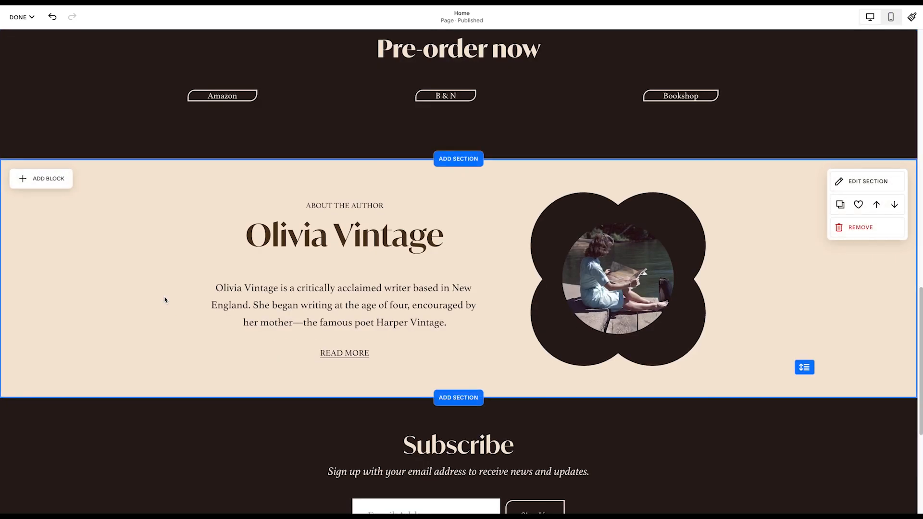
scroll(166, 296, up, 2)
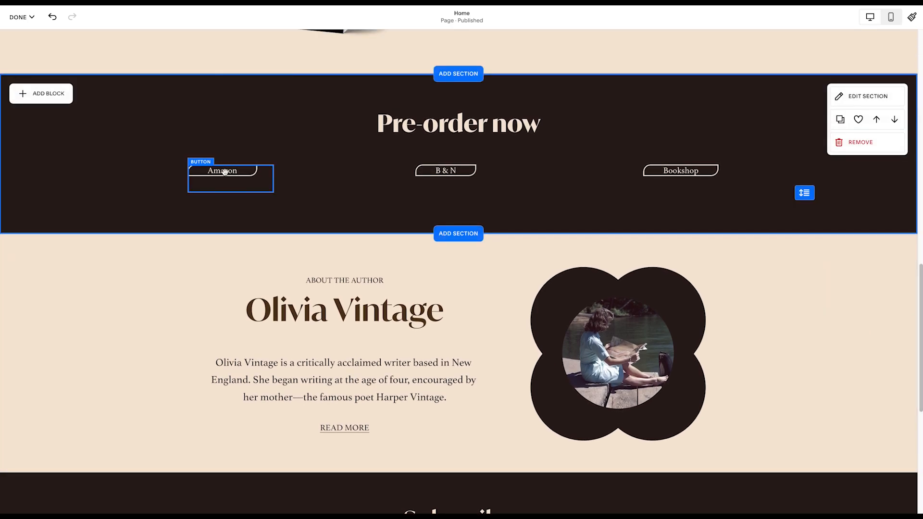
click(224, 172)
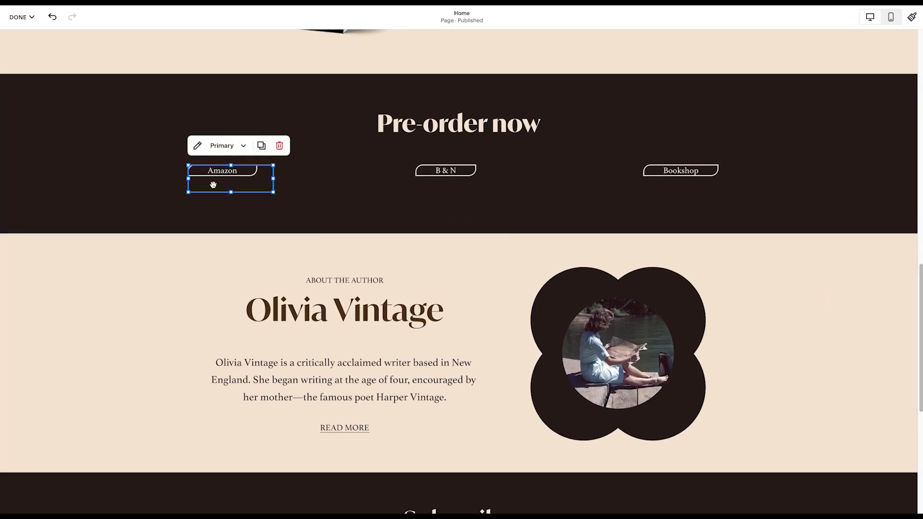
click(197, 146)
click(320, 260)
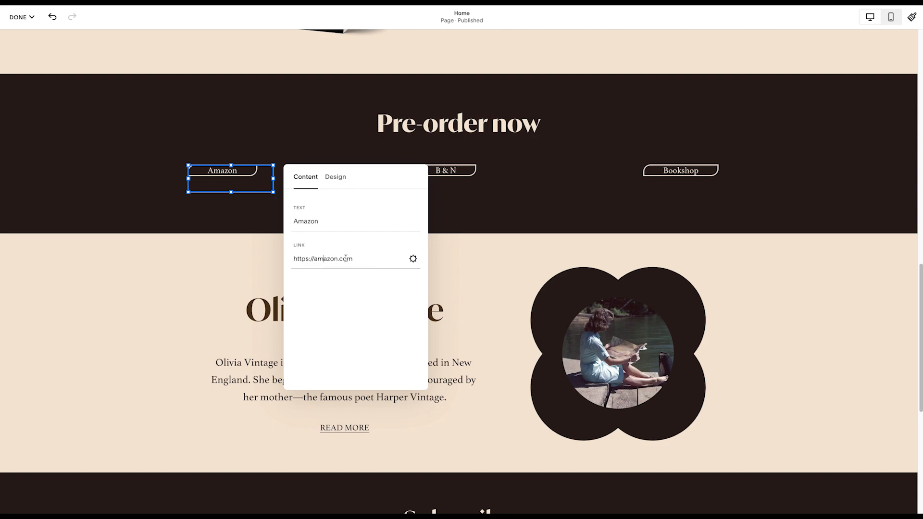
click(317, 228)
click(134, 206)
- Open the link settings of the READ MORE text in the About the Author section
scroll(194, 326, down, 3)
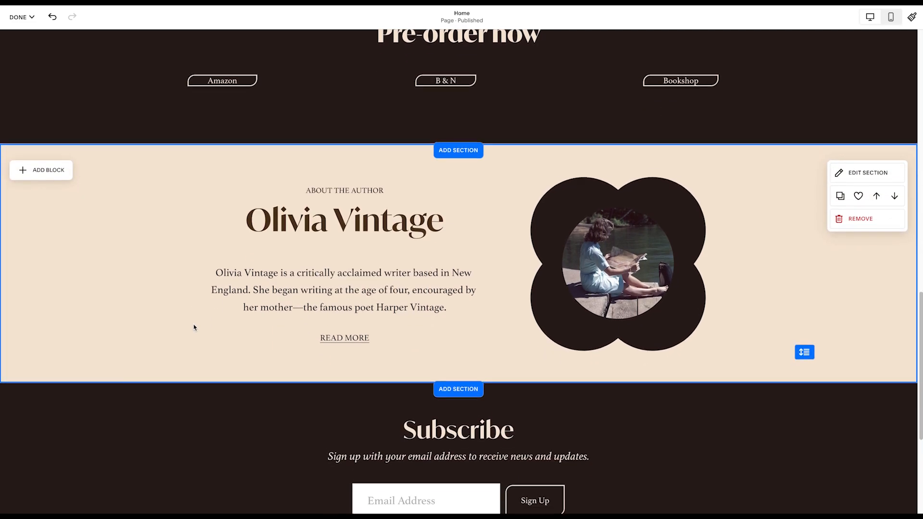
click(324, 327)
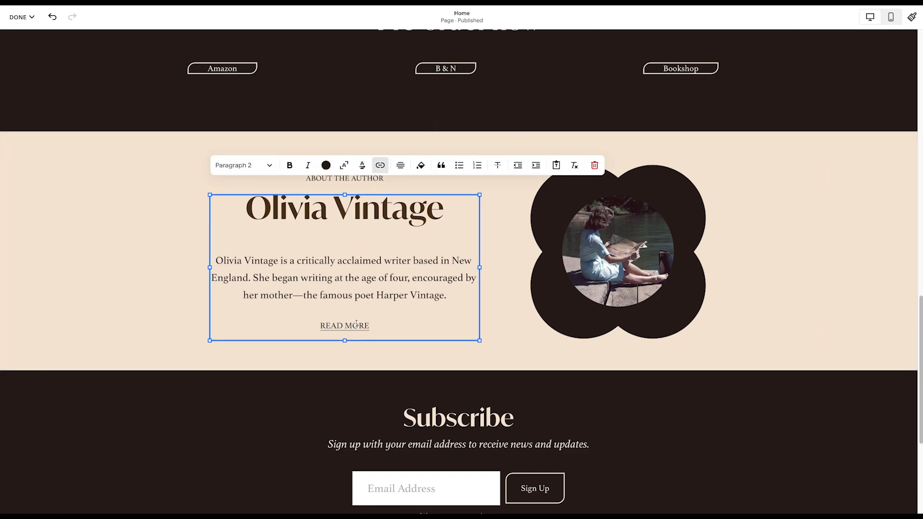
drag(371, 326, 320, 319)
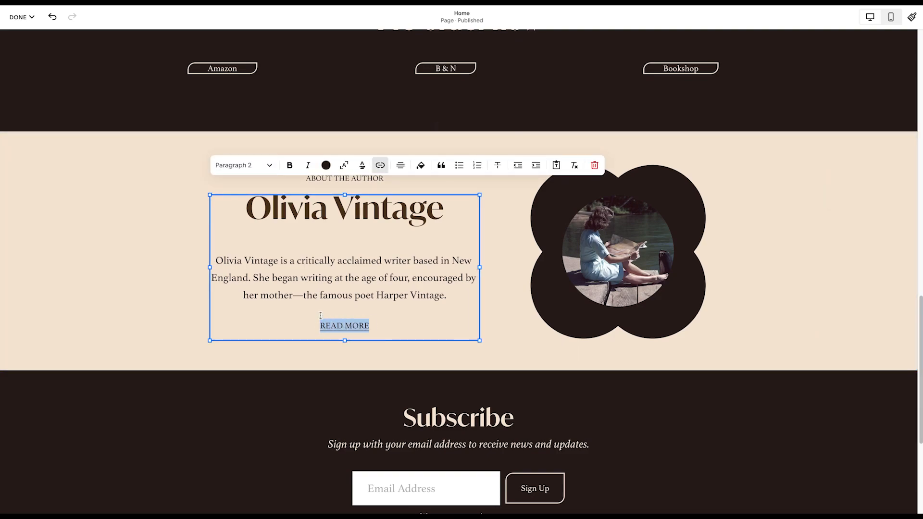
click(380, 166)
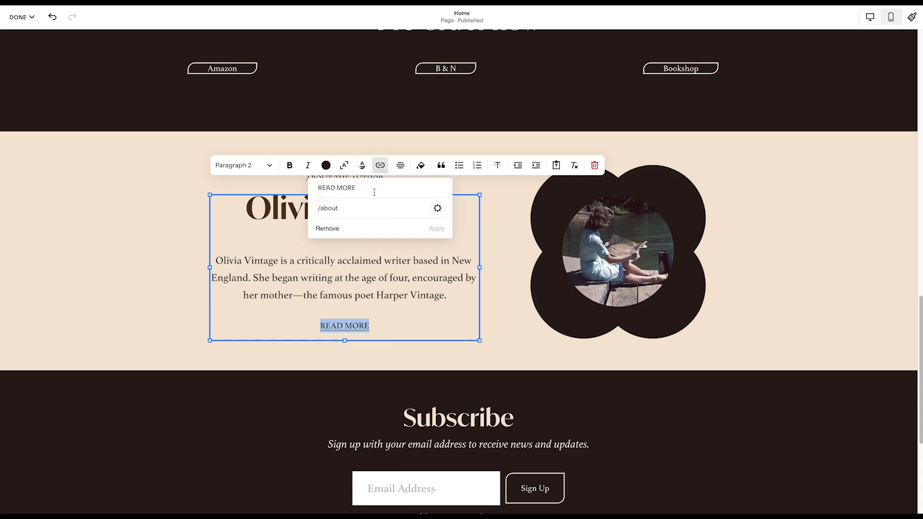
click(354, 212)
- Clear the READ MORE link address, view the Link Editor's link types, and leave without applying the change
click(381, 165)
triple_click(347, 208)
key(BackSpace)
click(435, 212)
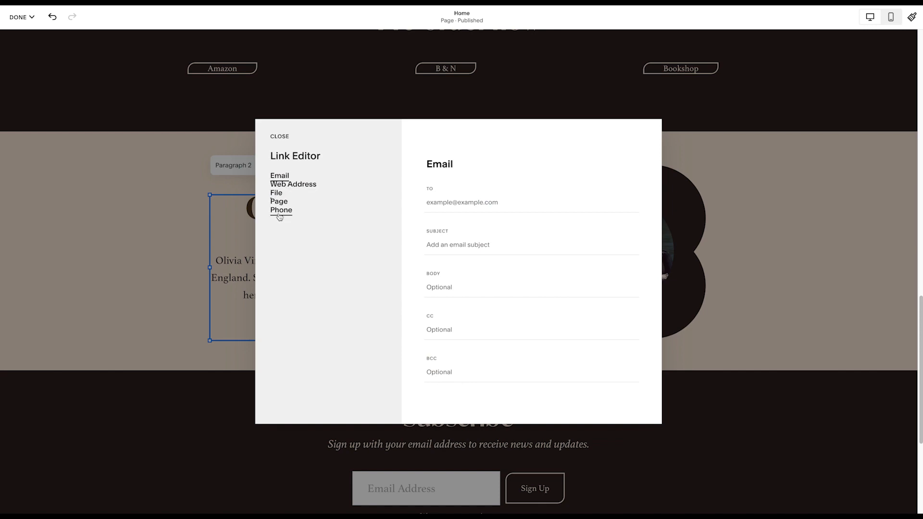
click(278, 136)
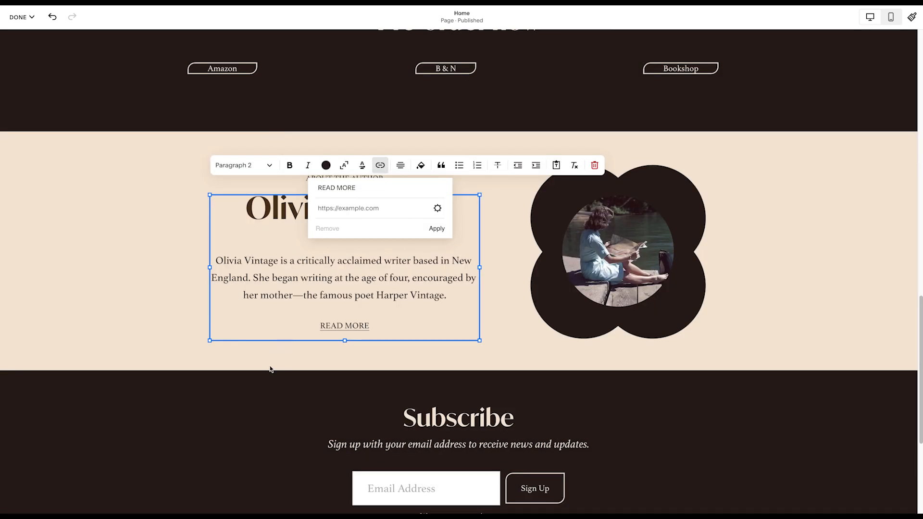
click(159, 302)
- Examine the content and design settings of the Subscribe newsletter block
scroll(158, 301, down, 4)
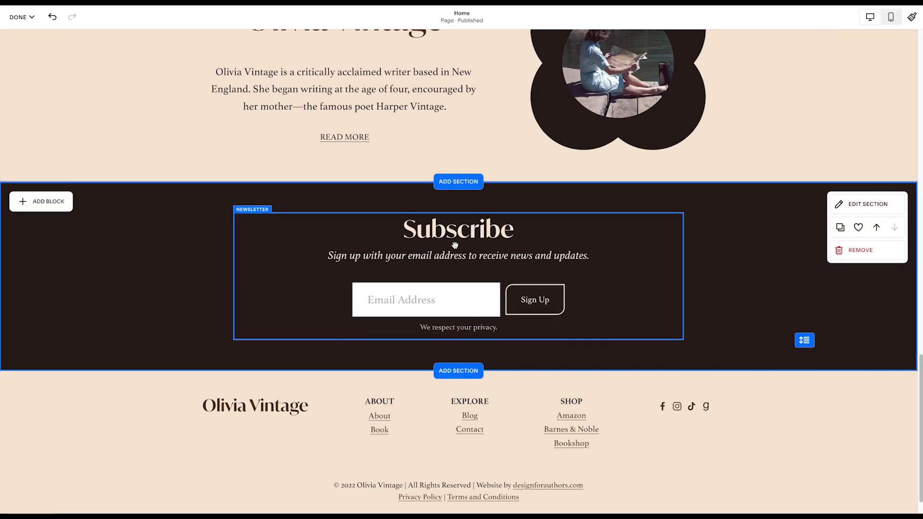
click(403, 257)
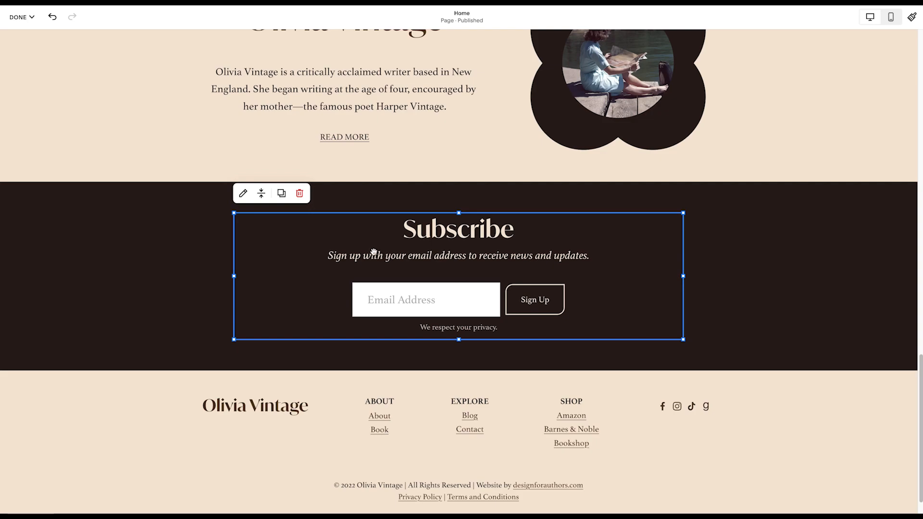
click(243, 195)
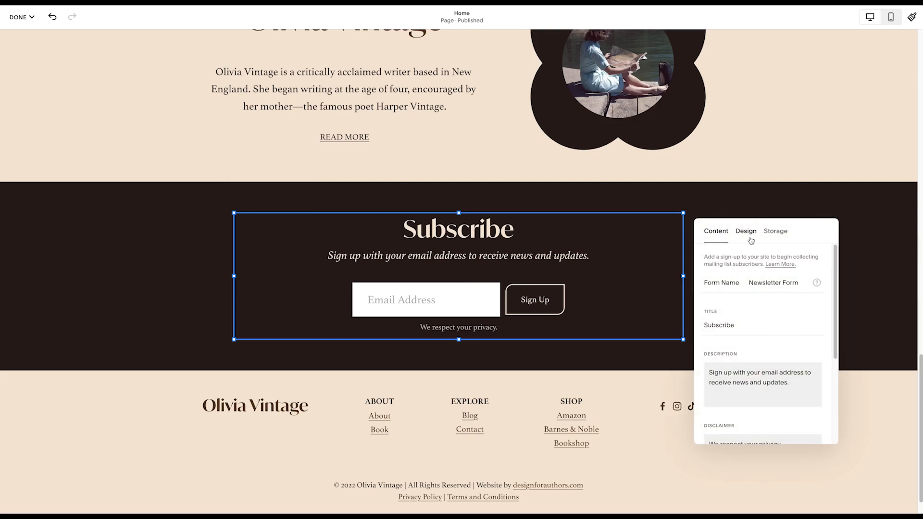
scroll(746, 372, down, 1)
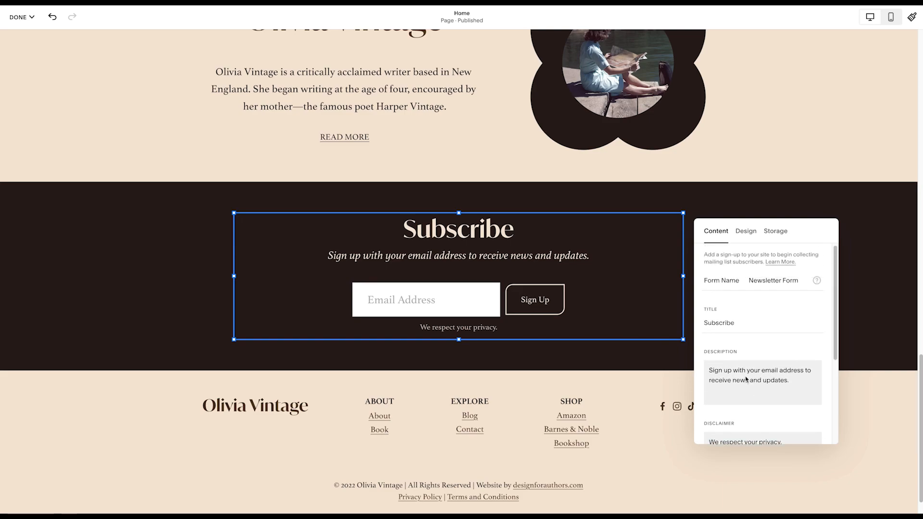
click(745, 232)
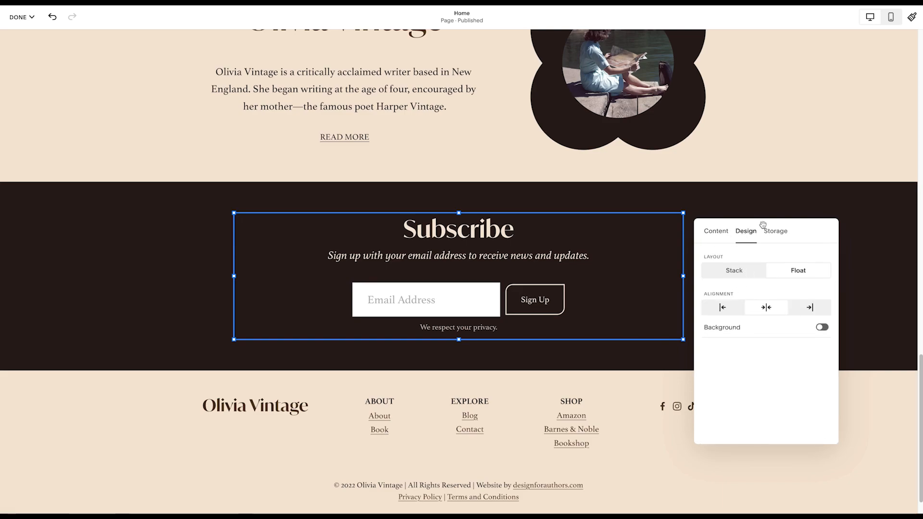
- Examine the storage settings of the Subscribe newsletter block, including its Squarespace mailing list and confirmation email options, and close them
click(775, 232)
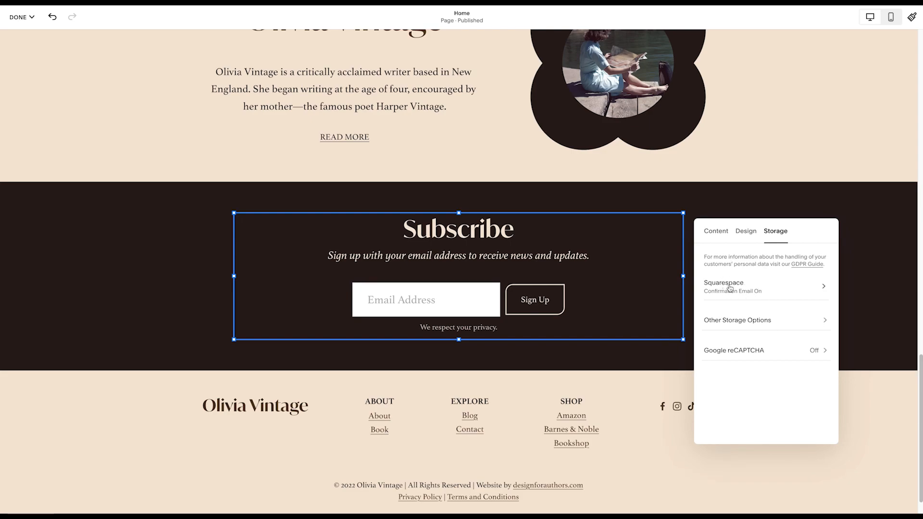
click(748, 287)
scroll(750, 286, down, 1)
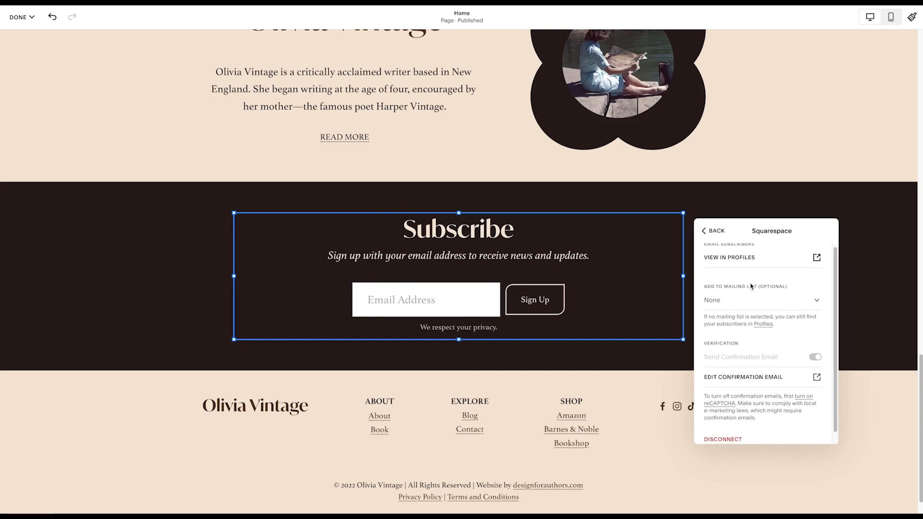
scroll(750, 287, up, 1)
click(706, 231)
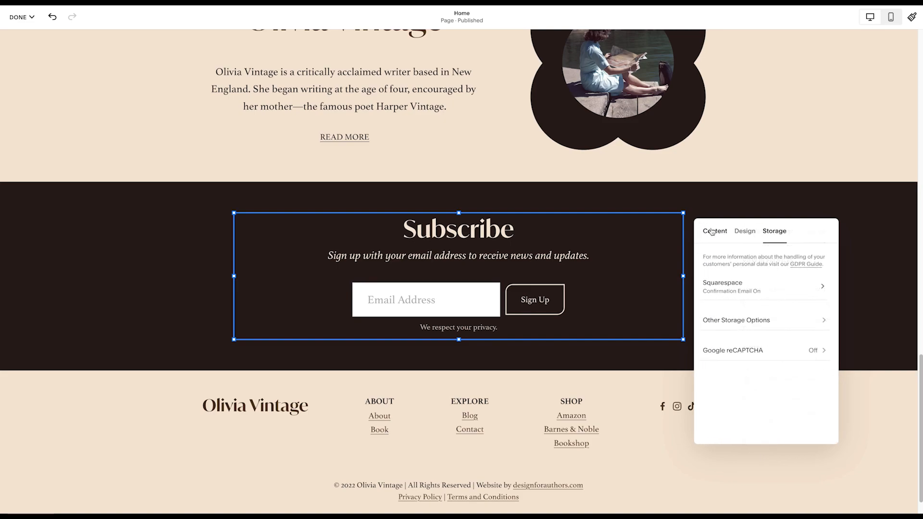
click(77, 317)
- Open the site footer for editing and select the site title text in it
scroll(134, 351, down, 1)
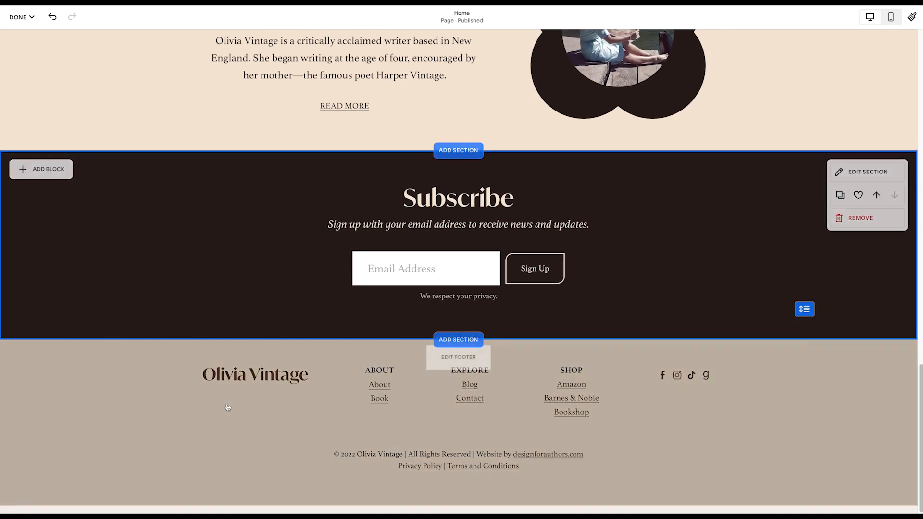
click(458, 368)
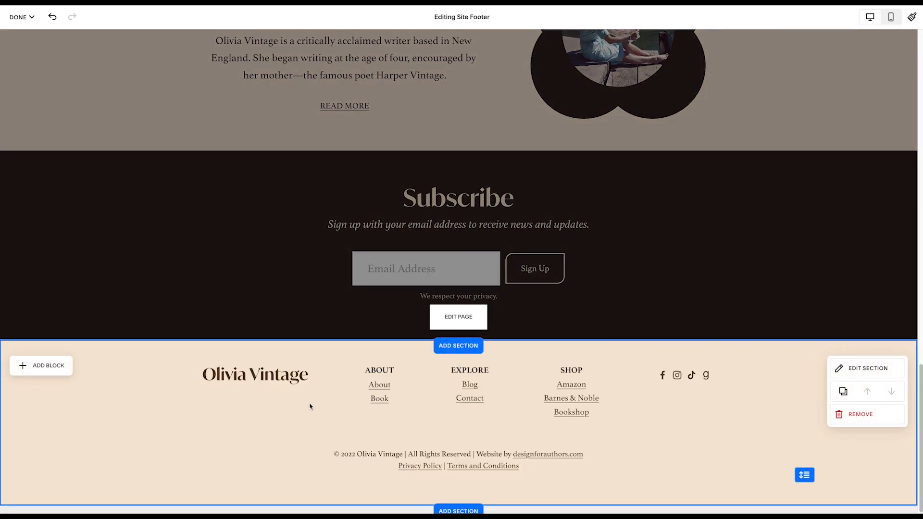
click(244, 379)
triple_click(244, 379)
click(265, 410)
- Select the About link text under the footer's ABOUT heading to view its text and link options
click(387, 390)
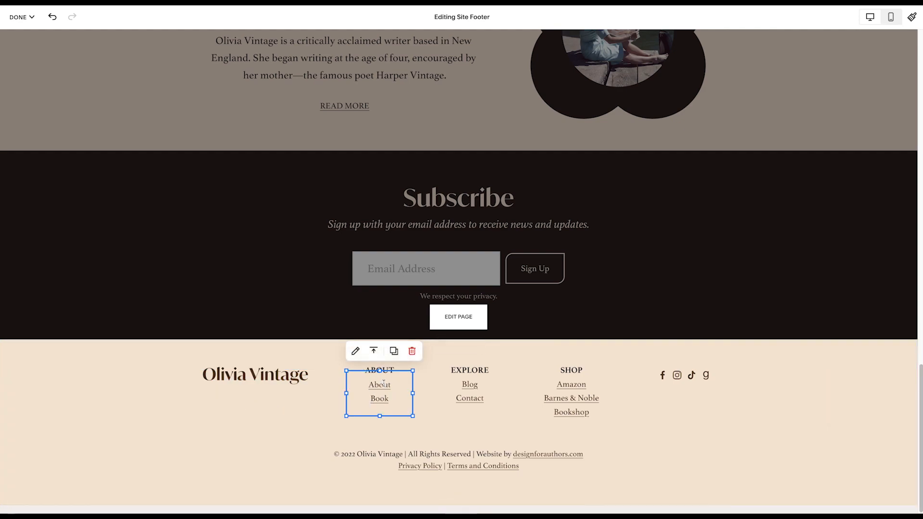
click(391, 387)
double_click(392, 387)
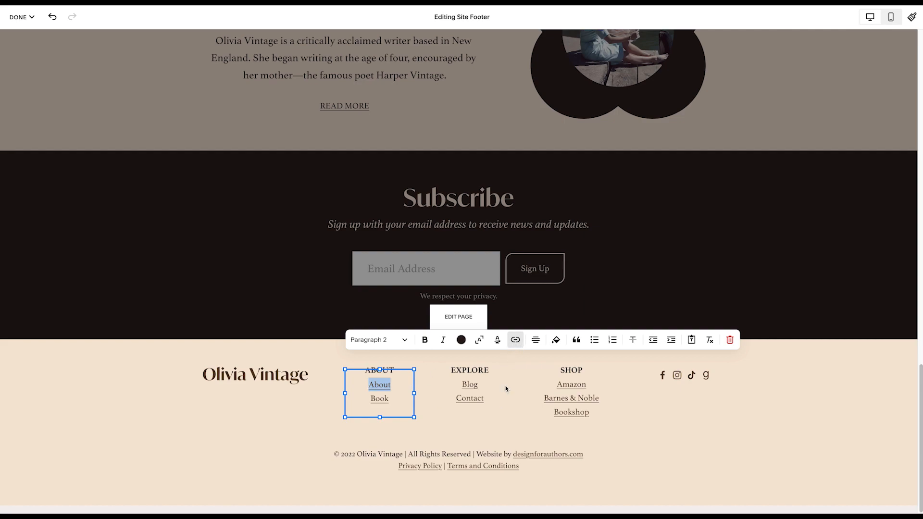
click(501, 422)
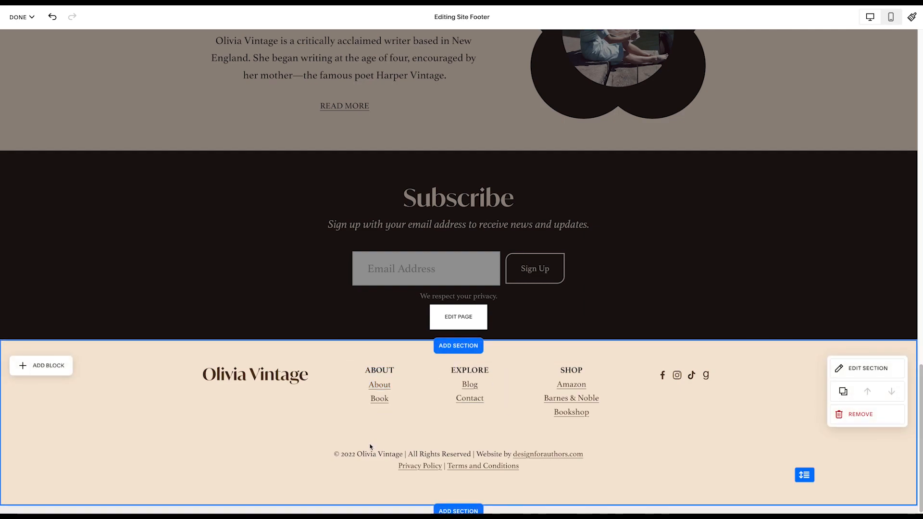
- Examine the content settings of the footer's social links block and close them
click(697, 379)
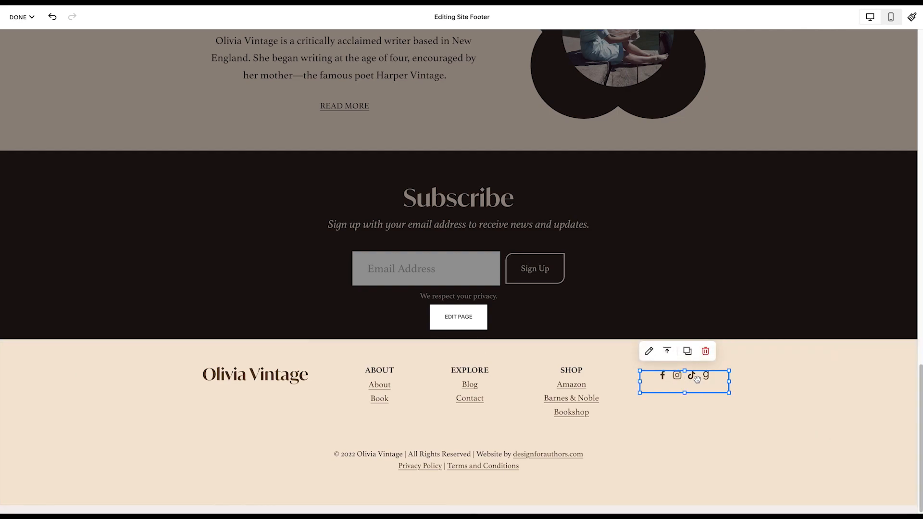
click(649, 352)
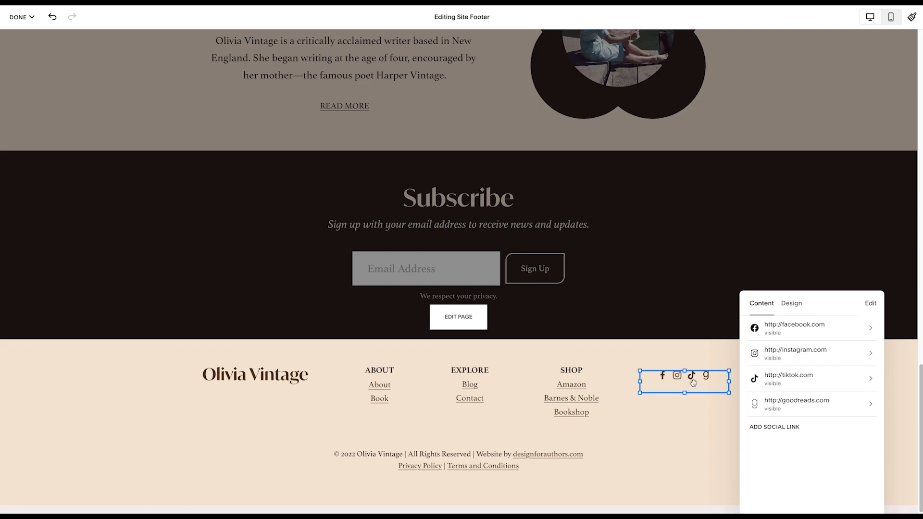
click(679, 451)
- Leave the footer and discard the unsaved changes to the Home page
scroll(266, 344, up, 10)
scroll(243, 276, up, 2)
scroll(243, 274, down, 15)
click(243, 278)
scroll(243, 278, up, 5)
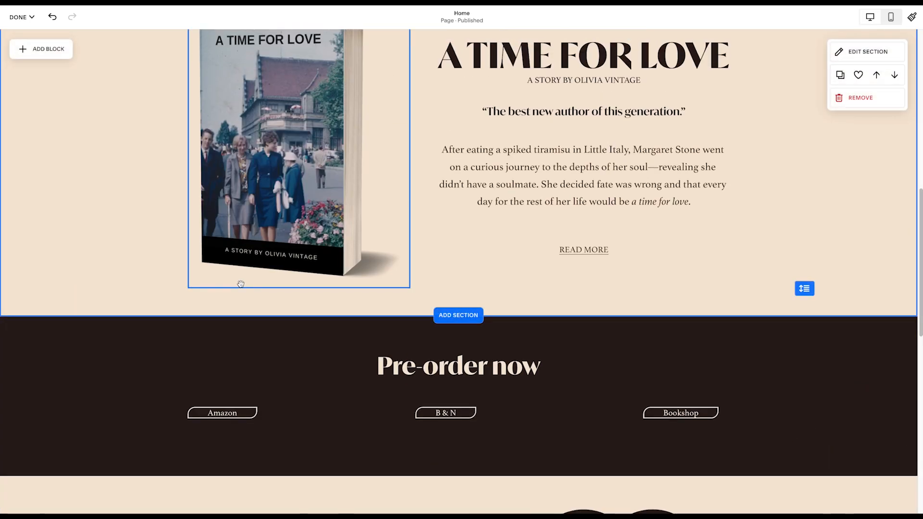
scroll(240, 284, up, 10)
click(25, 19)
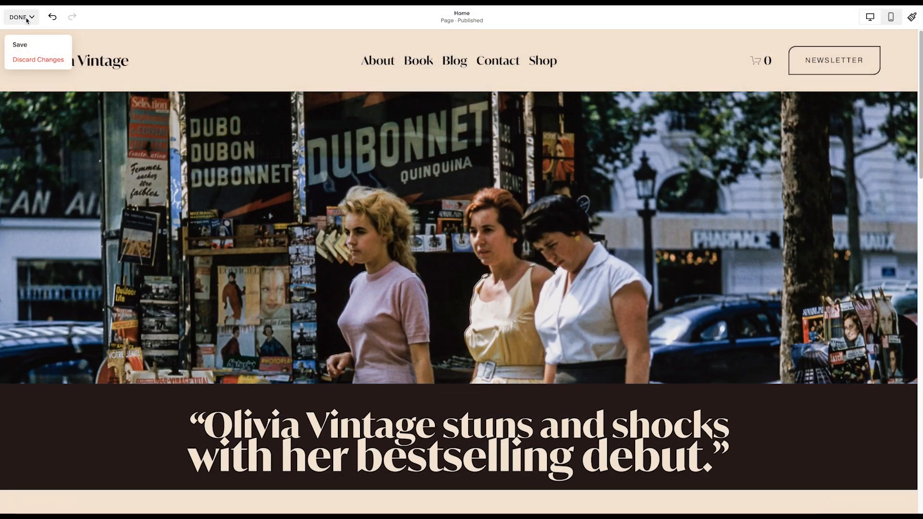
click(29, 61)
click(156, 85)
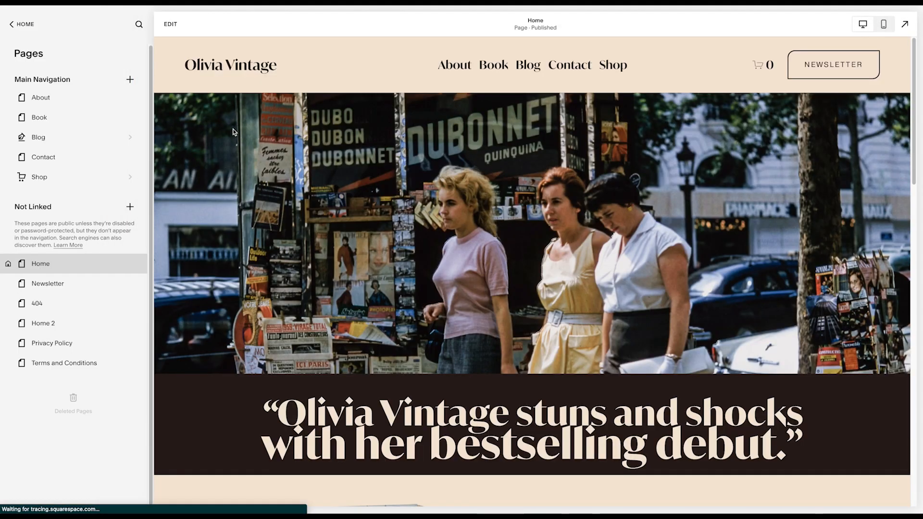
- Try the site title "Your Name" in the Home page's site header settings, and clear the entry
click(170, 21)
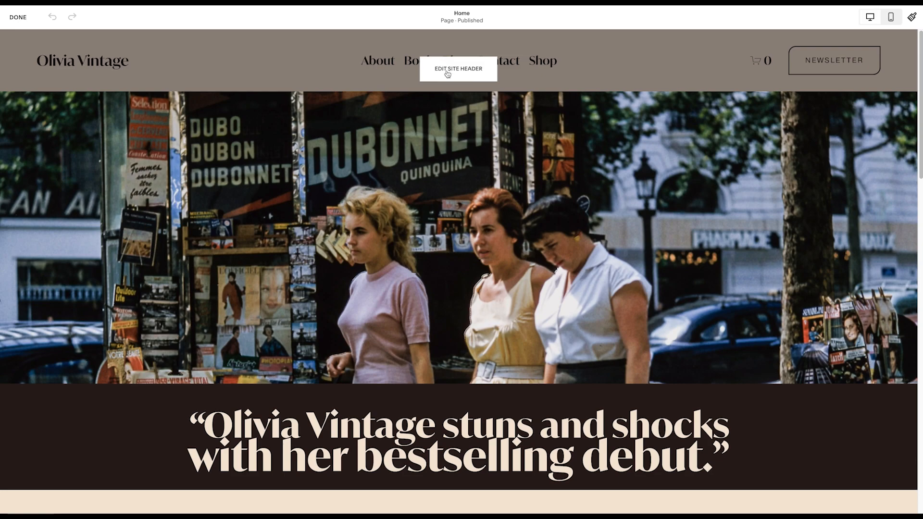
click(448, 74)
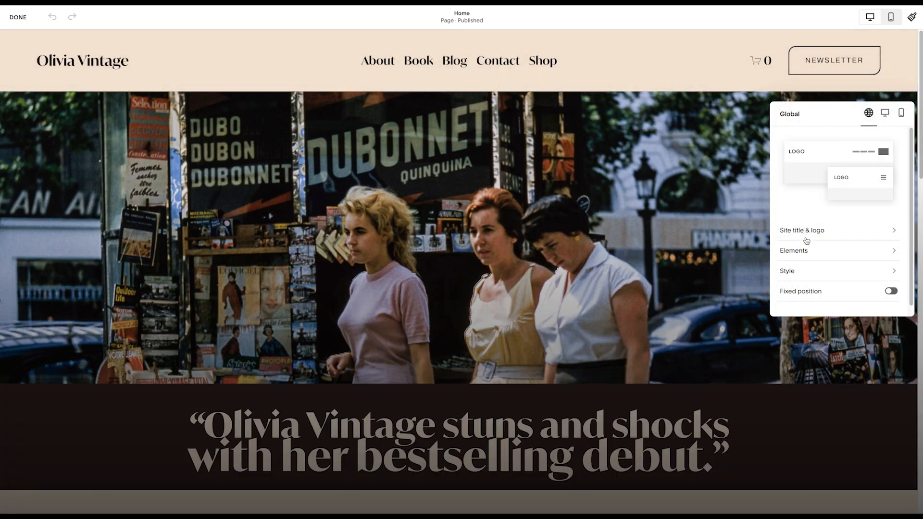
click(815, 231)
triple_click(822, 150)
text(Your Name)
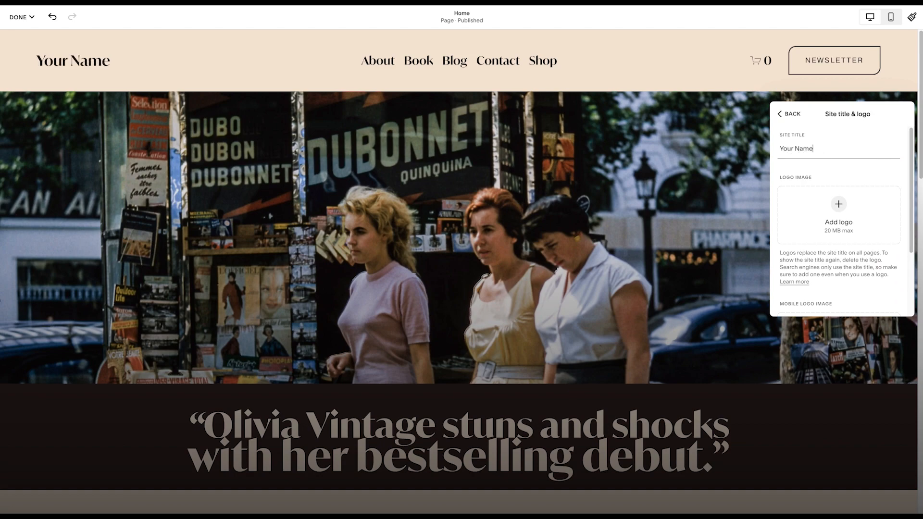
key(ctrl+a)
key(BackSpace)
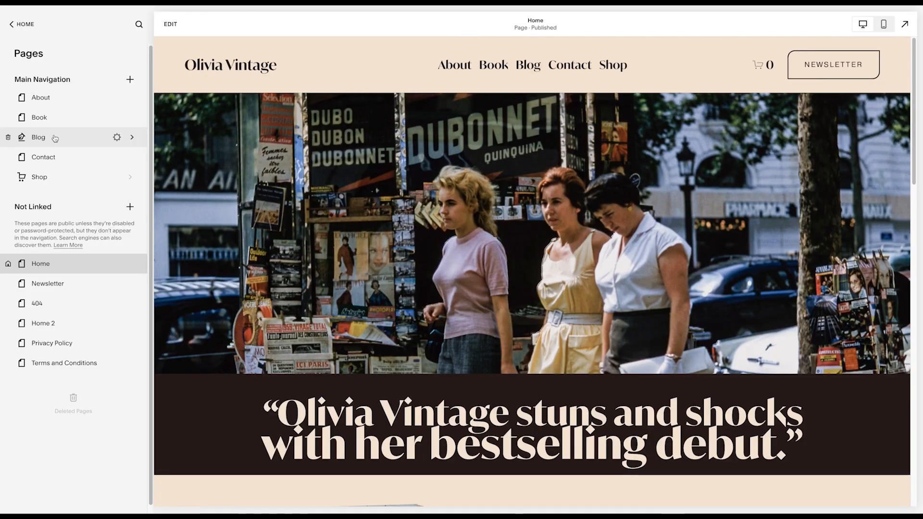
- Open the Blog page and look through its posts
click(55, 138)
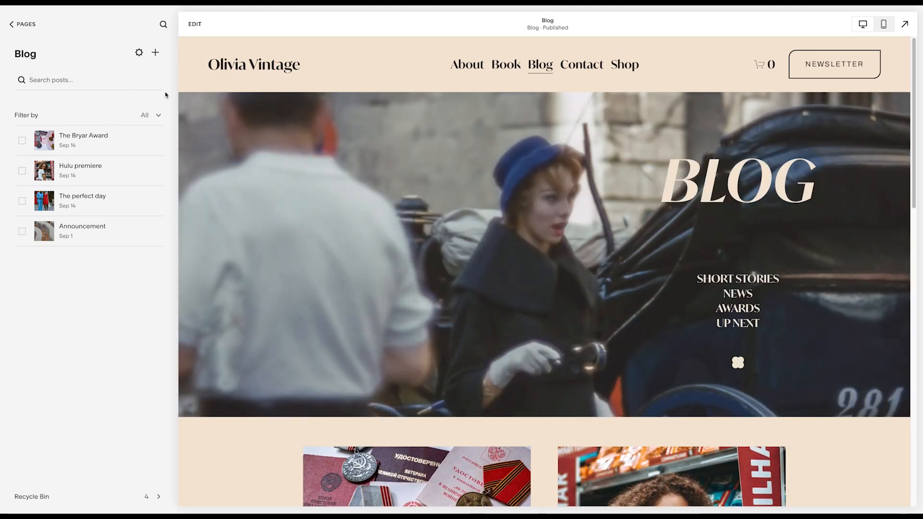
scroll(320, 212, down, 5)
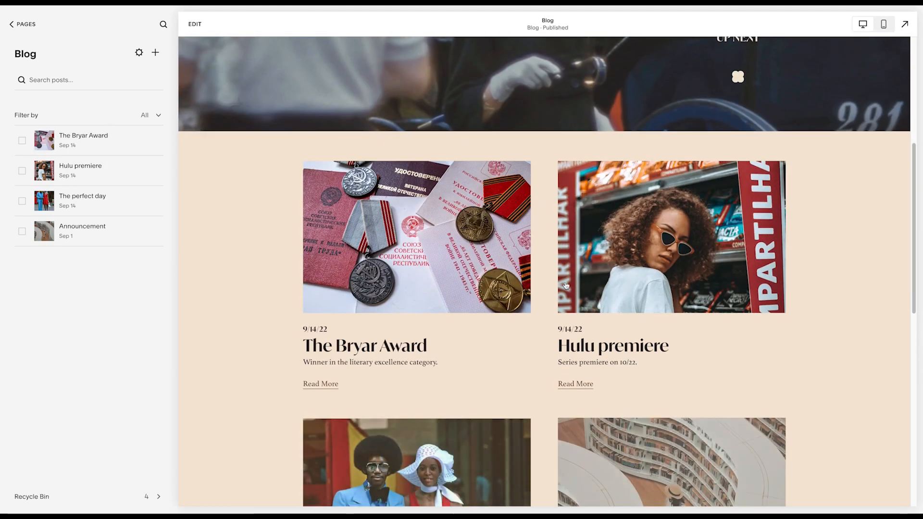
scroll(524, 337, down, 3)
scroll(529, 325, up, 5)
scroll(523, 322, up, 4)
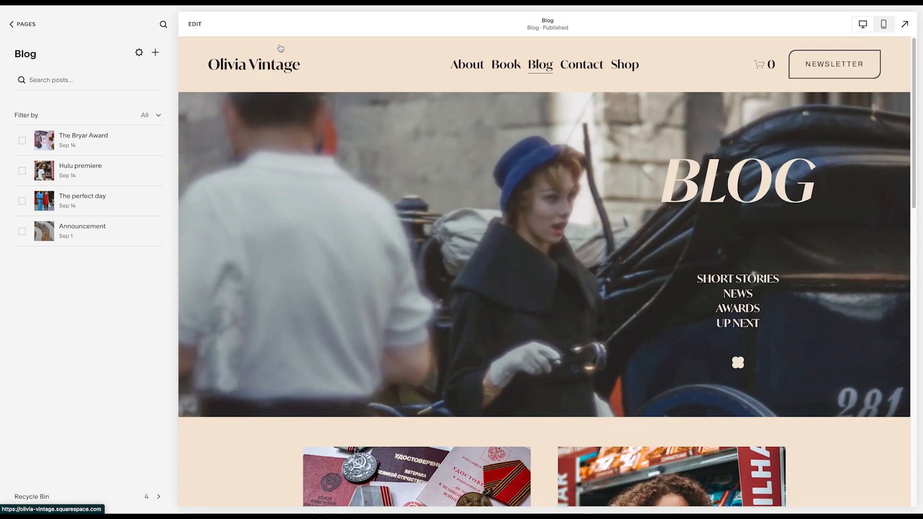
- Add a new blog post, enter "Title" as its title, and view the text options of its body block
click(156, 52)
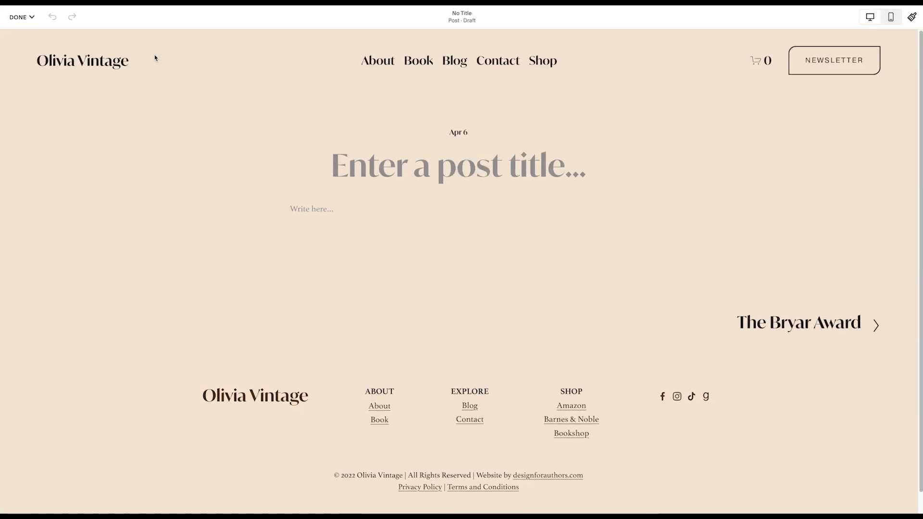
click(487, 170)
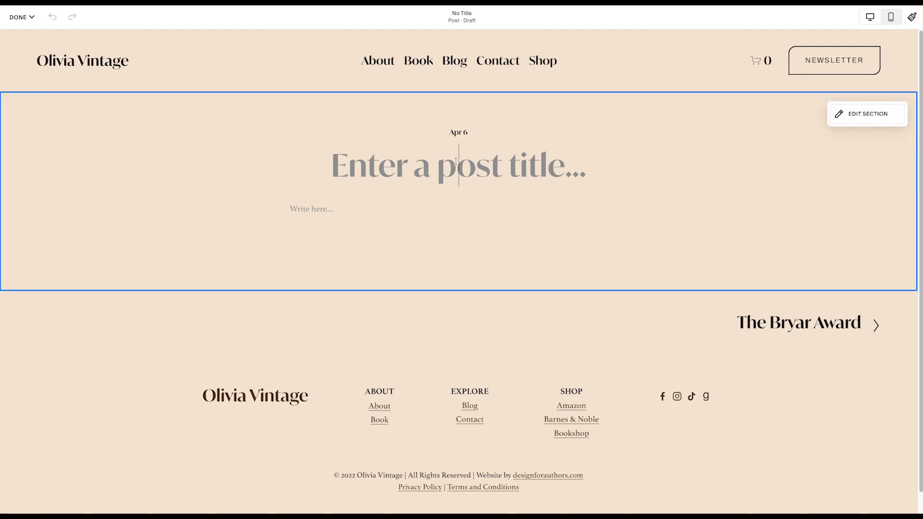
text(Title)
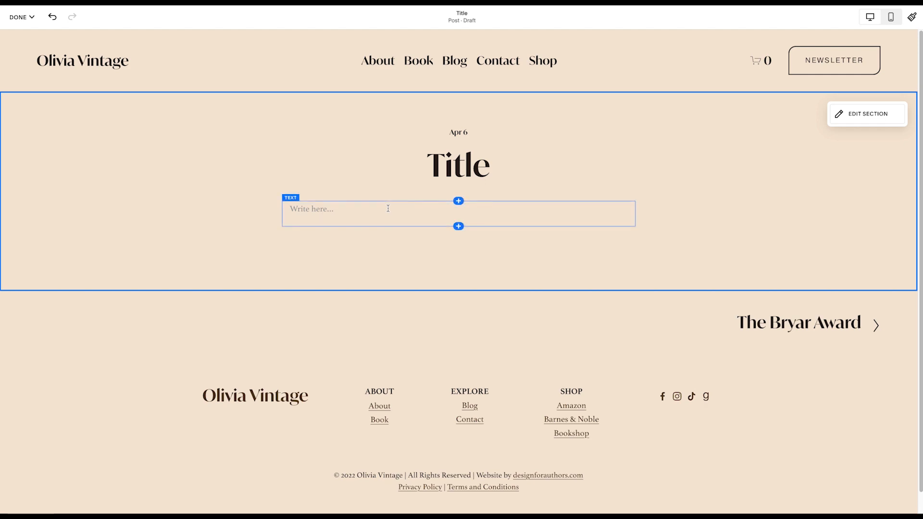
click(388, 209)
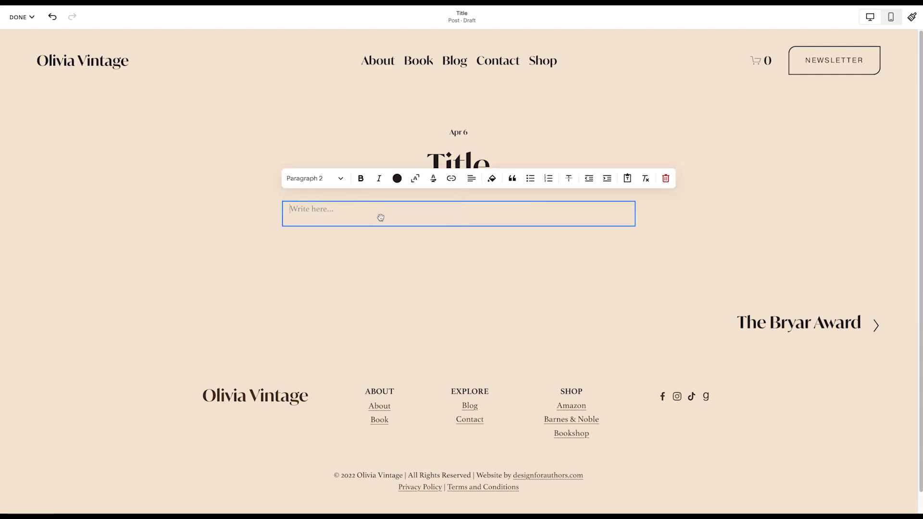
click(478, 268)
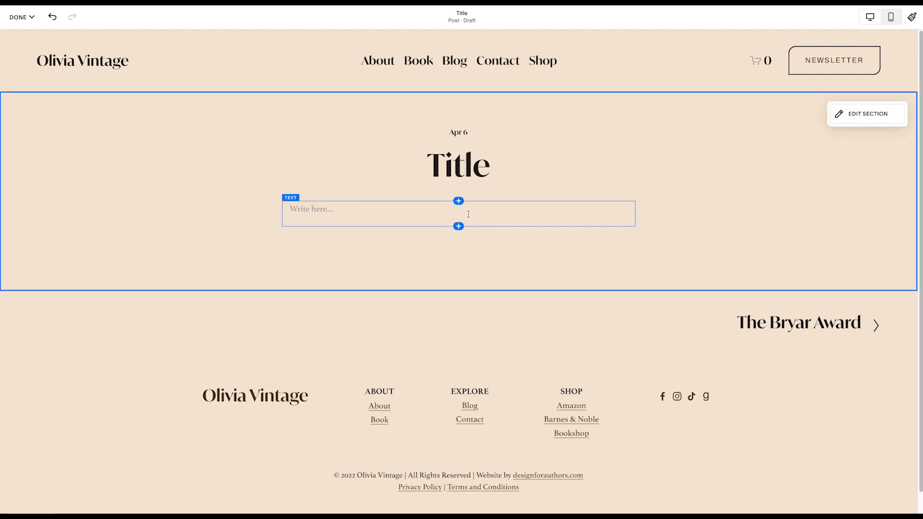
- Insert an image block between the post's title and text, and remove it
click(458, 201)
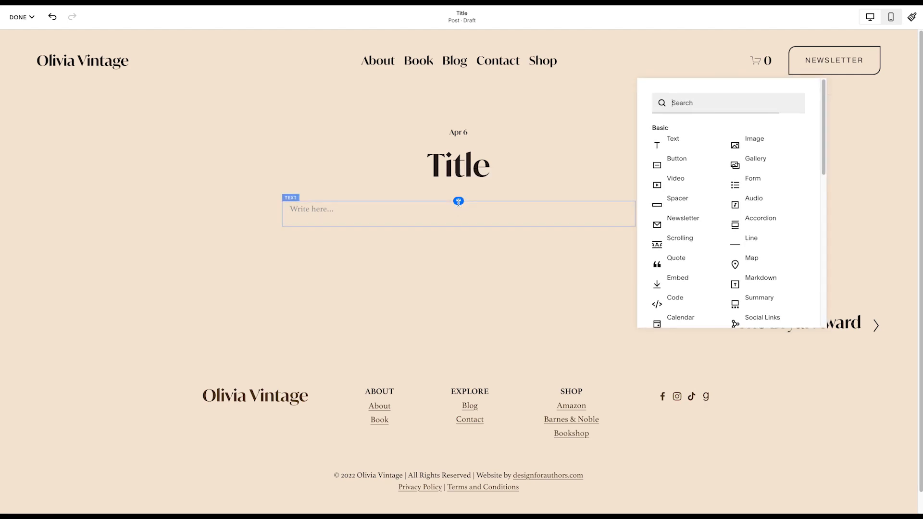
click(746, 140)
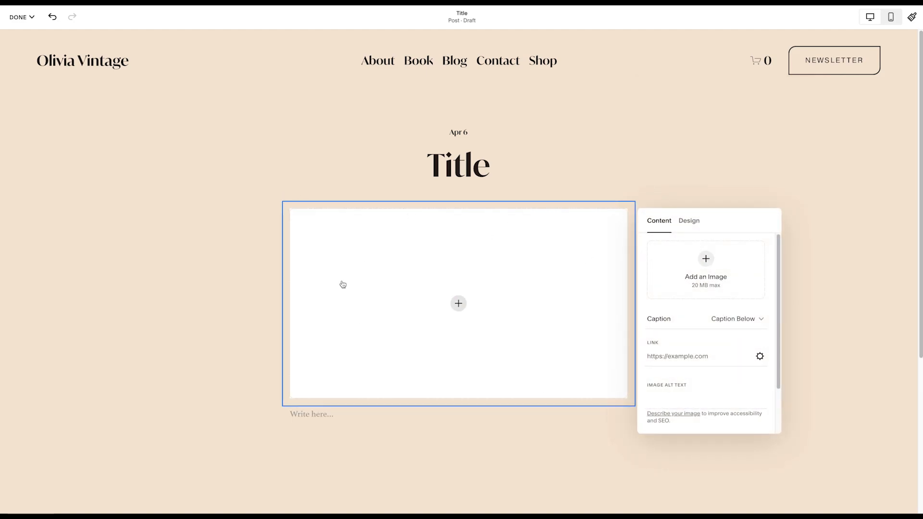
click(246, 290)
click(355, 247)
click(351, 182)
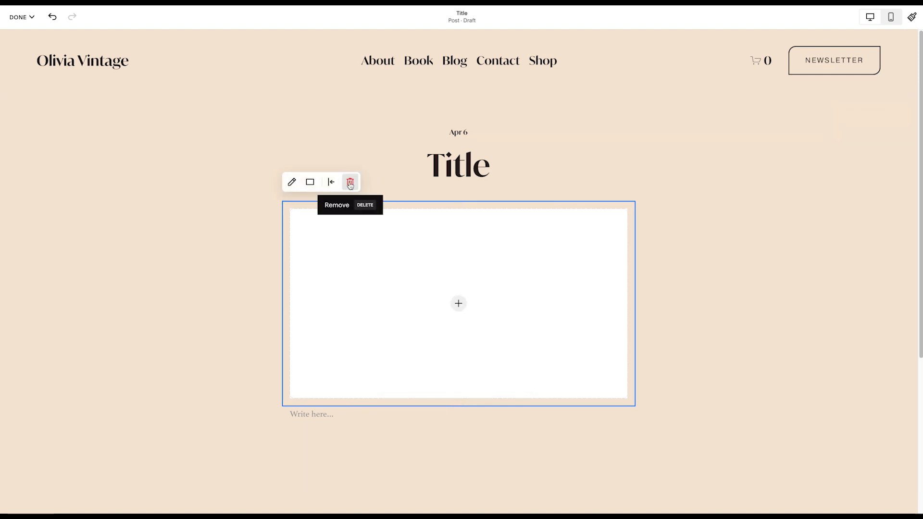
- Discard the unsaved changes to the new blog post
click(19, 17)
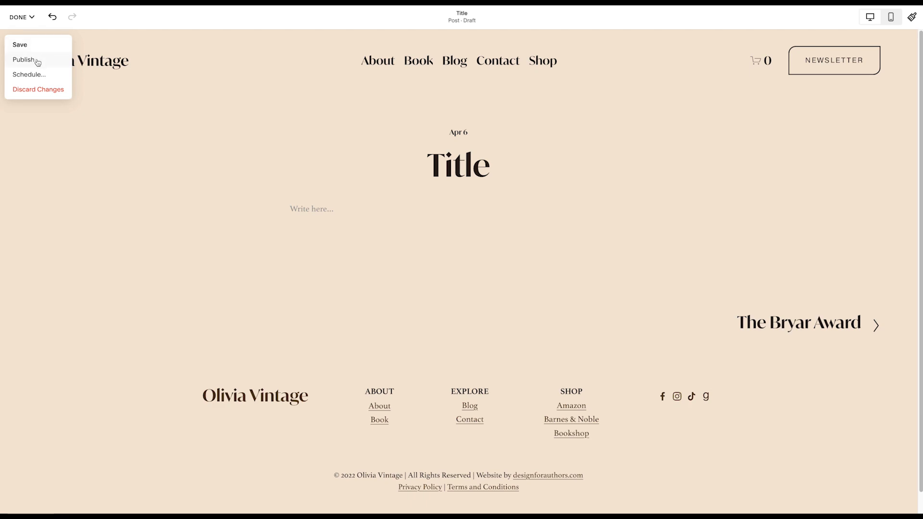
click(36, 91)
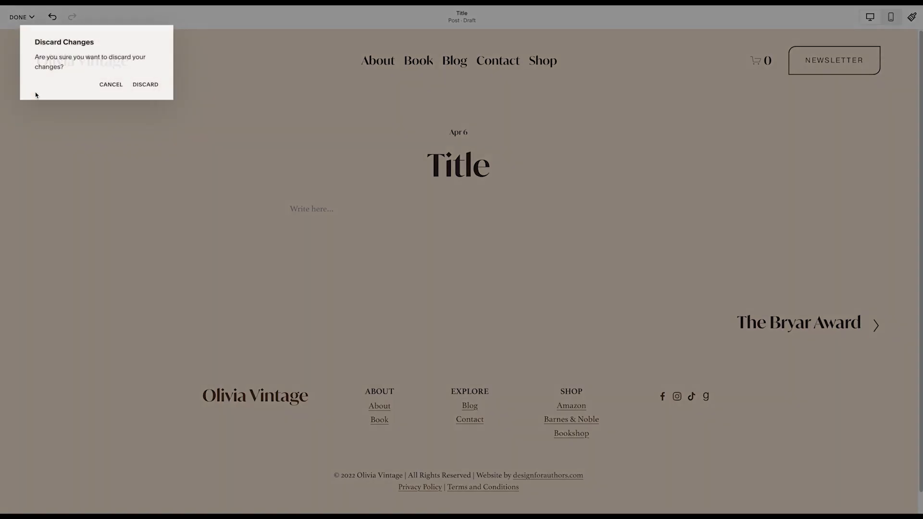
click(149, 86)
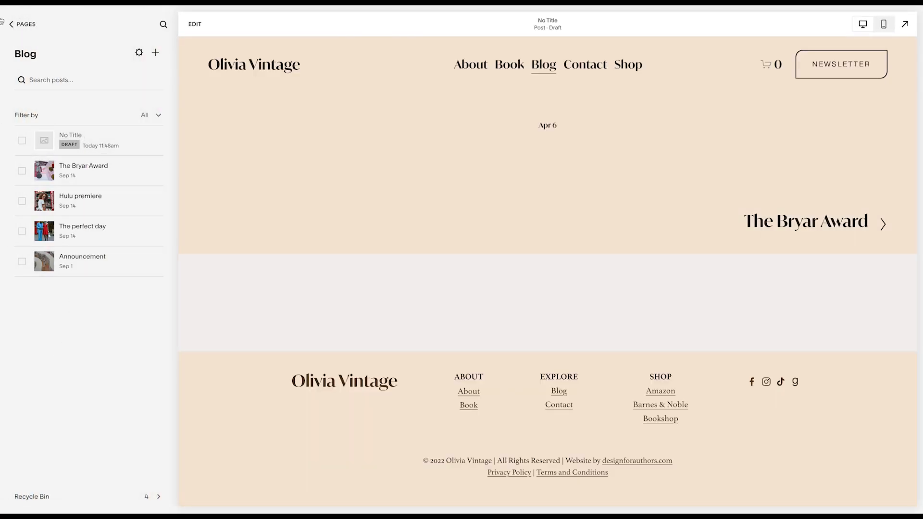
- Open the Shop page and look through its products
click(16, 23)
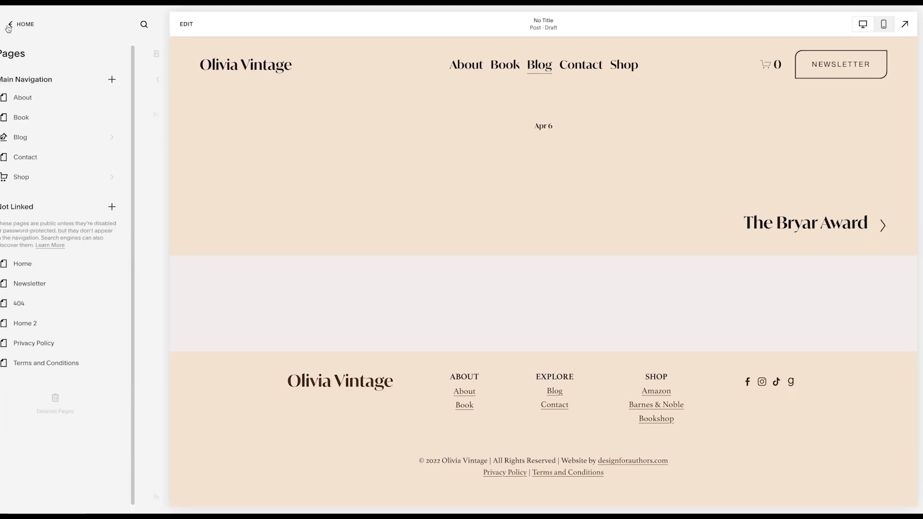
click(49, 178)
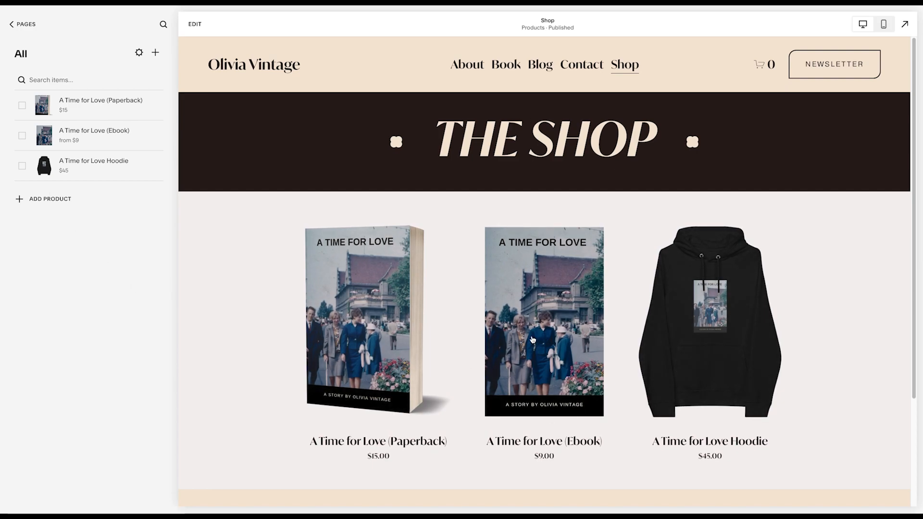
scroll(532, 339, down, 3)
scroll(287, 240, up, 2)
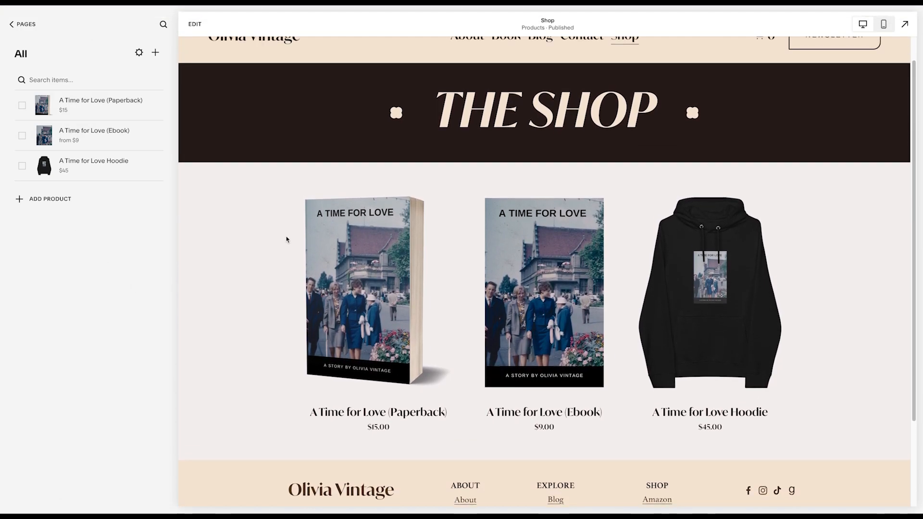
scroll(287, 240, up, 1)
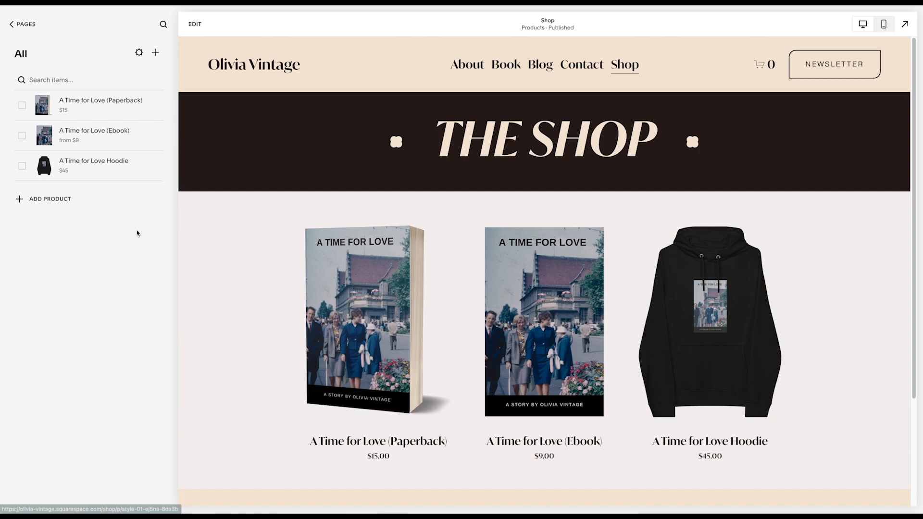
- Start a new digital download product in the shop and go through its name, description and image fields
click(155, 53)
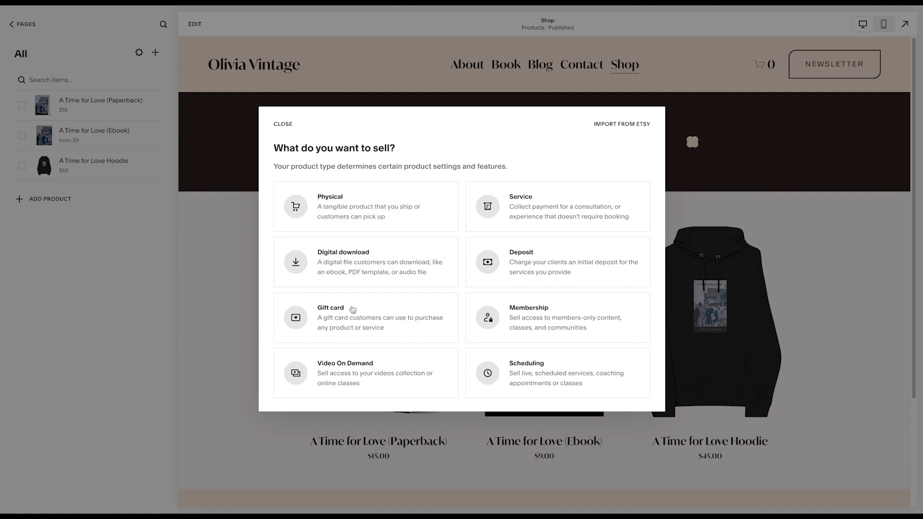
click(377, 270)
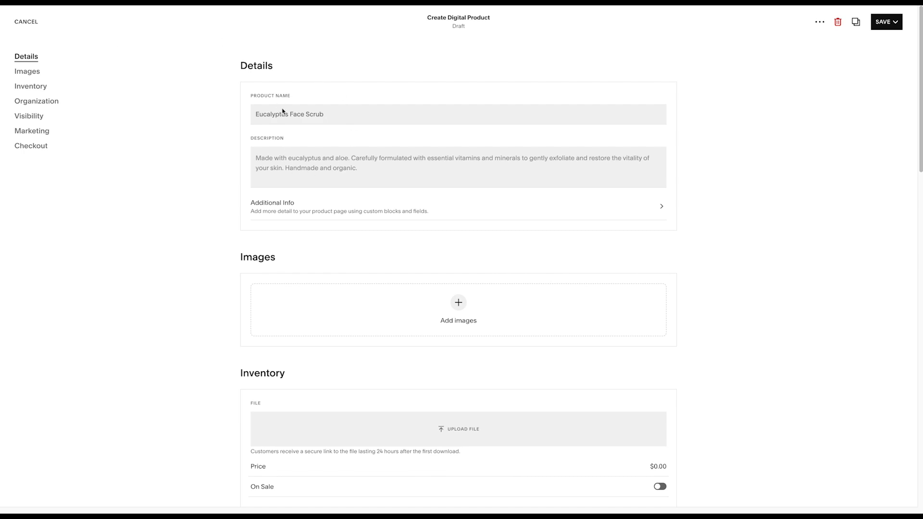
click(283, 114)
click(306, 155)
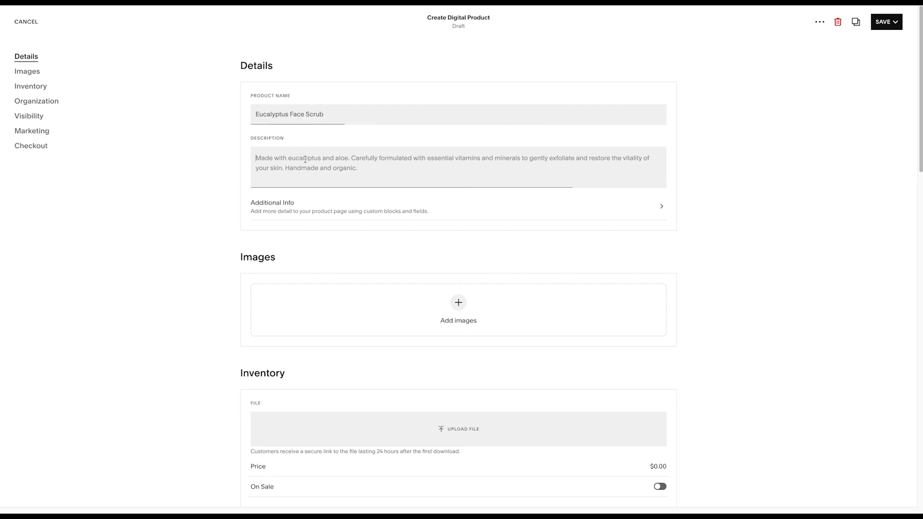
scroll(305, 200, down, 2)
click(460, 275)
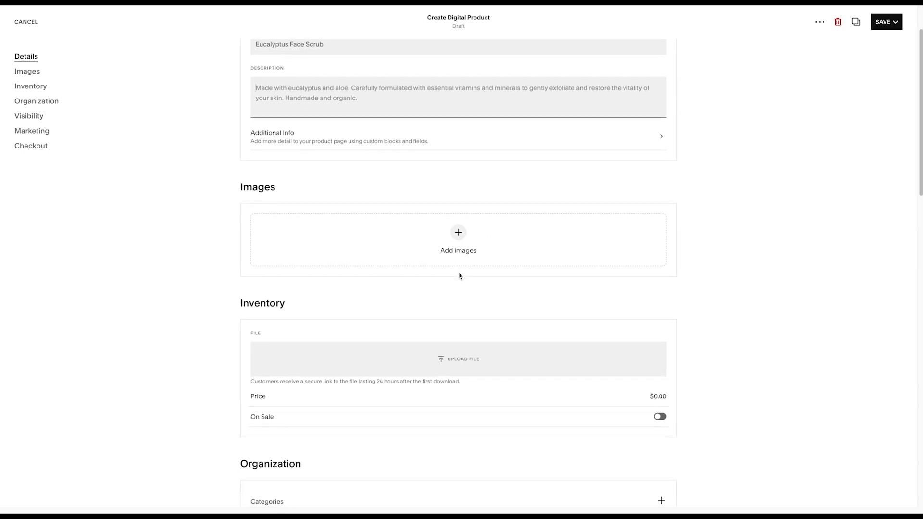
- Review the new product's inventory, organization, visibility, marketing and checkout settings, including the Social Share and SEO and URL options
scroll(460, 276, down, 5)
scroll(535, 276, down, 1)
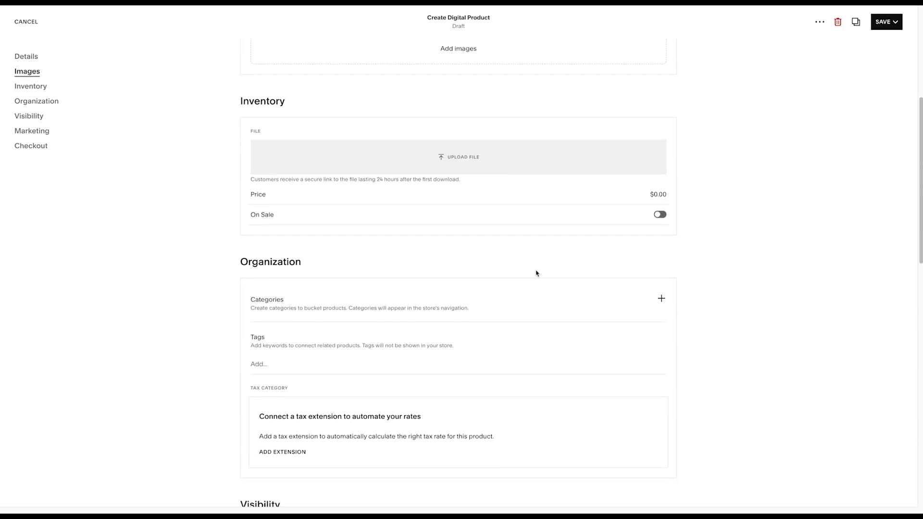
scroll(604, 278, down, 11)
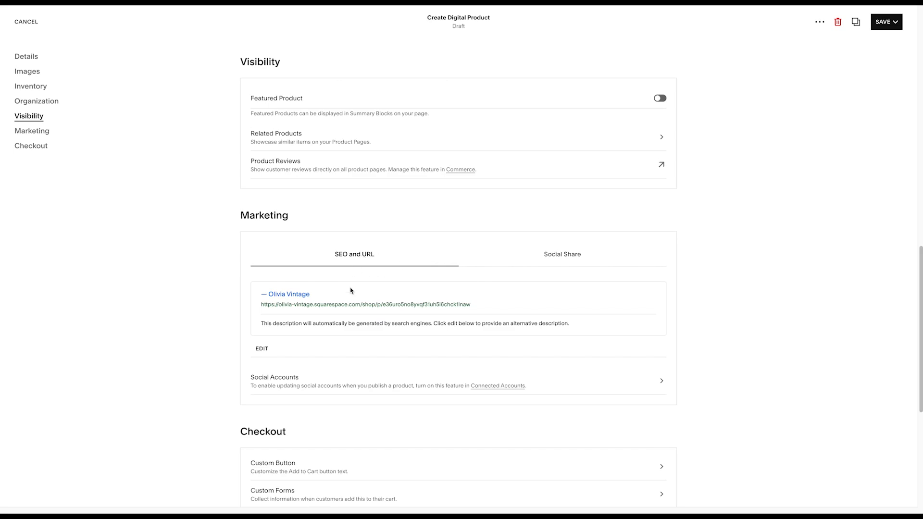
scroll(343, 332, down, 2)
click(565, 178)
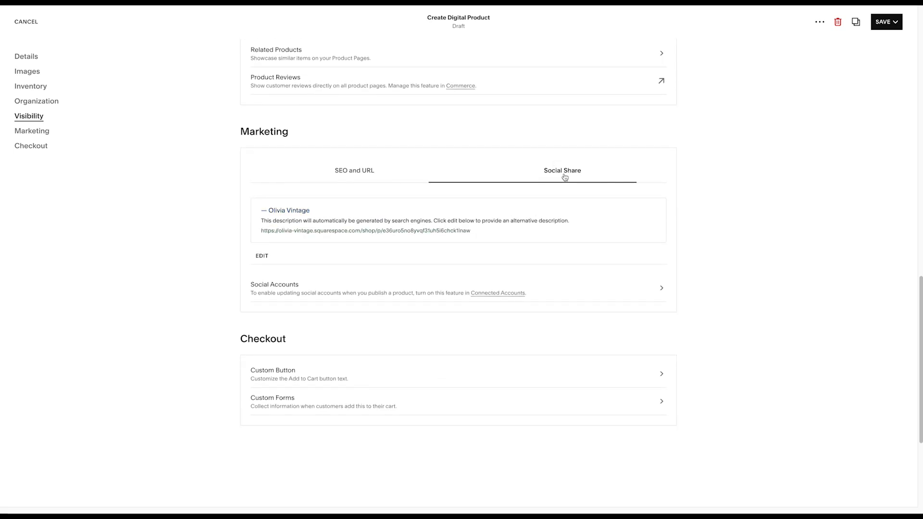
click(379, 179)
scroll(511, 241, up, 20)
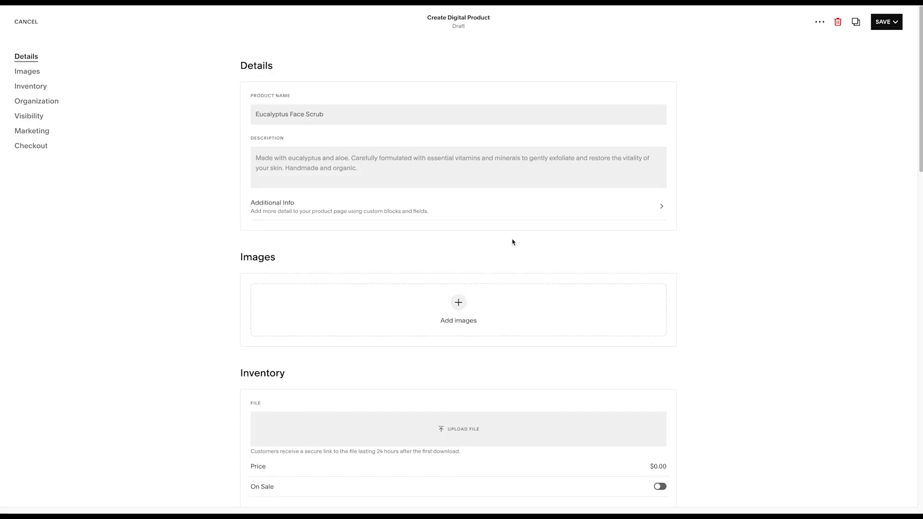
- View the save, publish and schedule options of the draft digital product, and delete the product
click(887, 22)
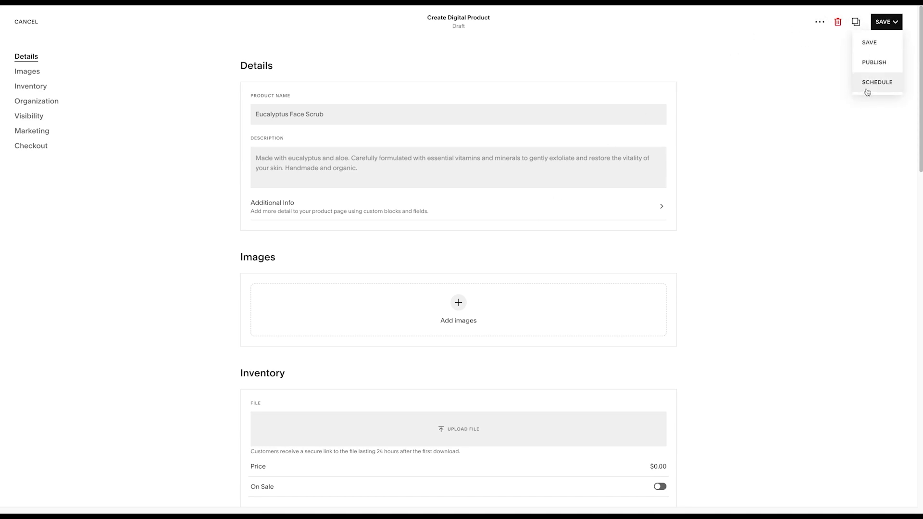
click(838, 21)
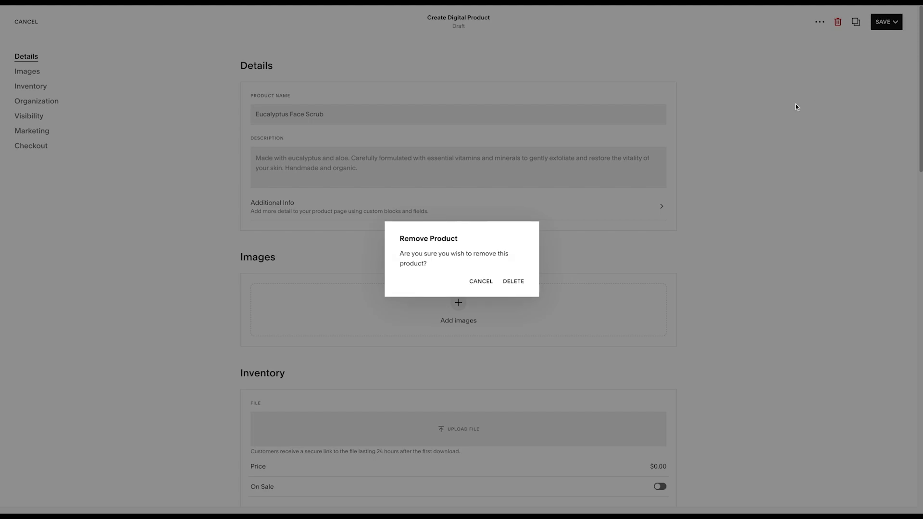
click(510, 281)
- Return to the page list, highlight the header's navigation links, and open the Home page through the site title
click(10, 24)
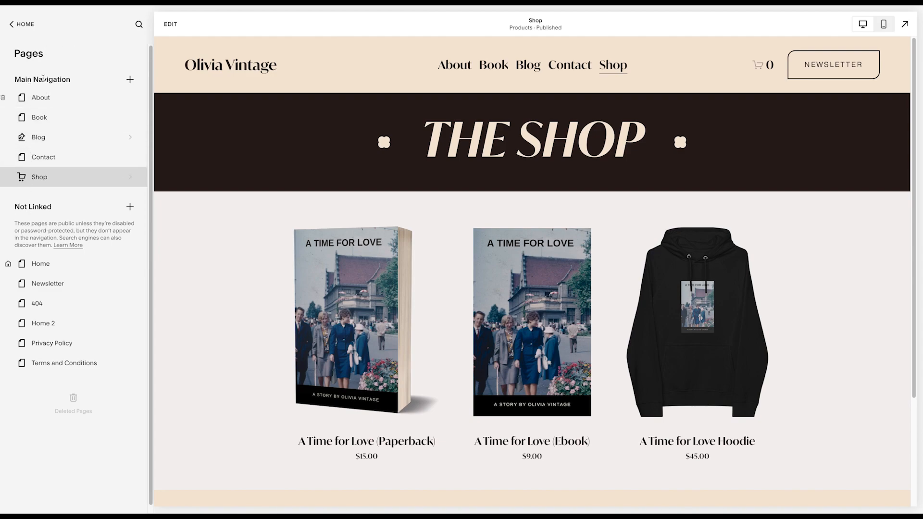
drag(432, 67, 631, 74)
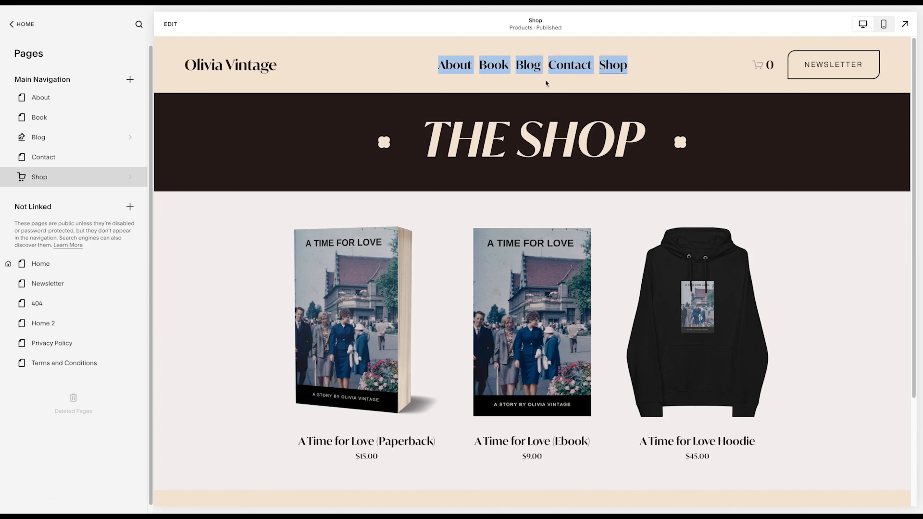
click(239, 67)
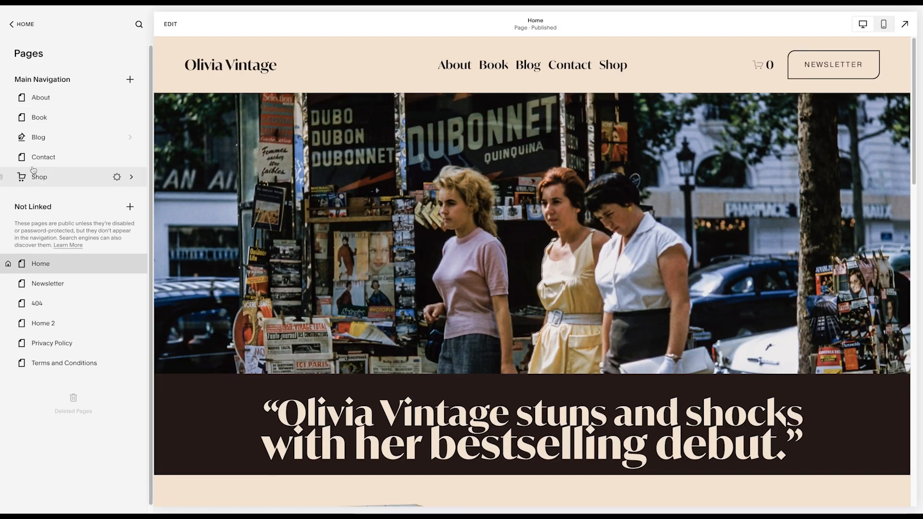
- Try the Newsletter page in the main navigation between Contact and Shop, and return it to the Not Linked pages
drag(41, 283, 39, 179)
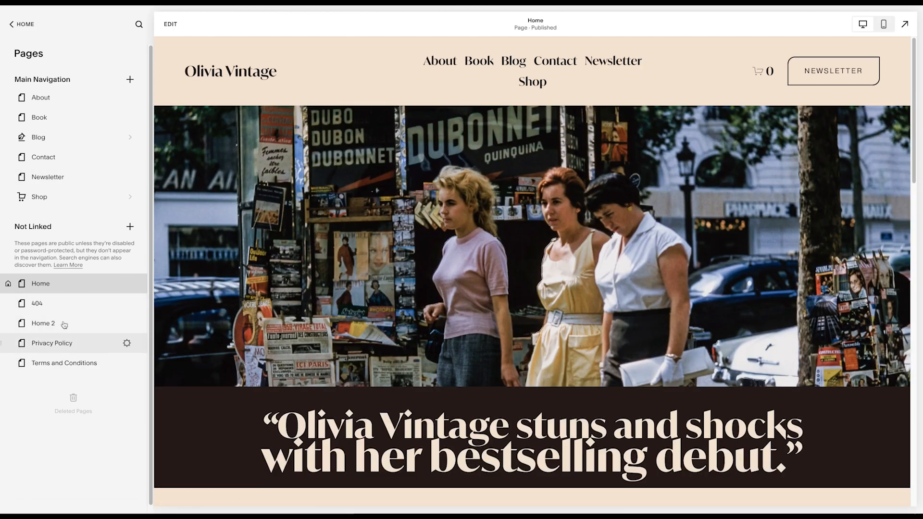
drag(58, 178, 57, 288)
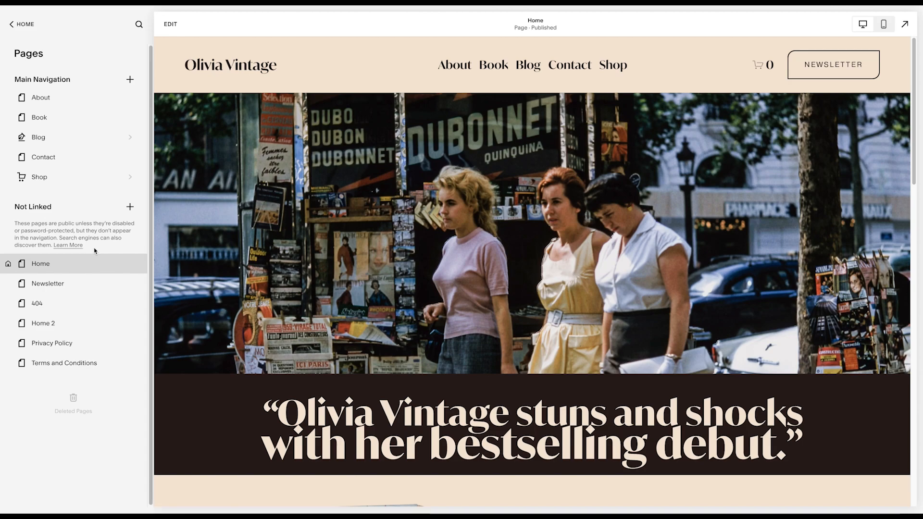
- Add a blank page named "New Page" at the start of the main navigation
click(129, 80)
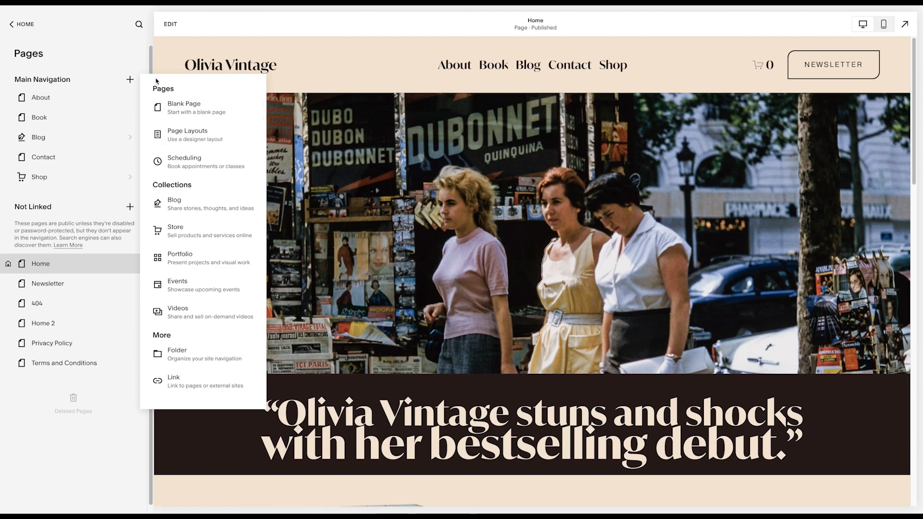
click(199, 109)
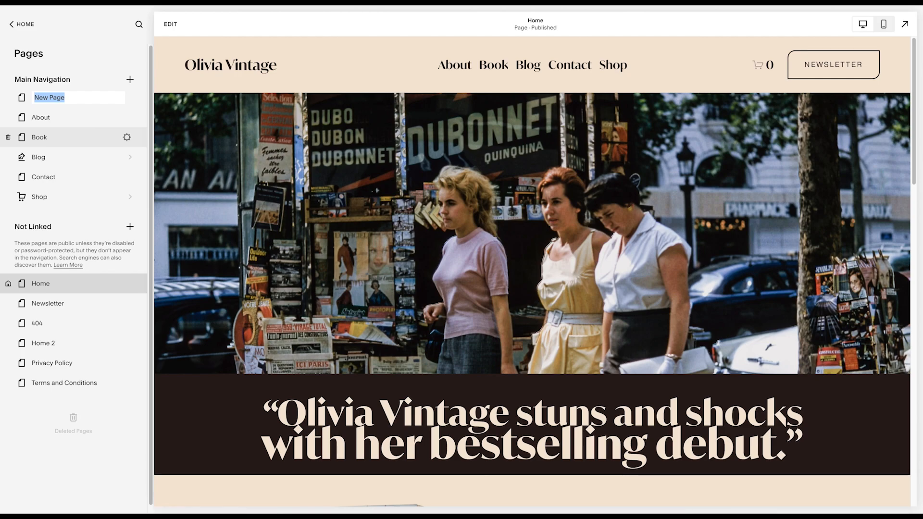
key(Return)
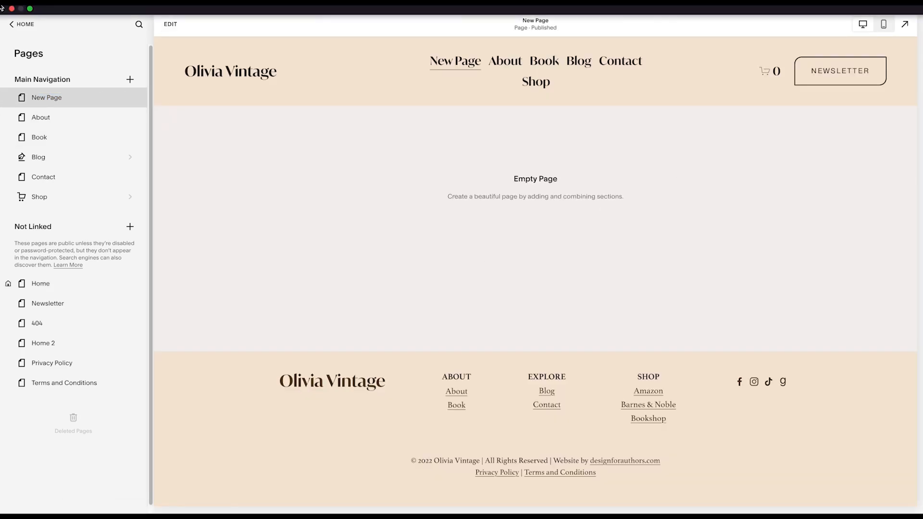
- Open New Page for editing, browse the People, Products and Testimonials section layouts, and add a blank section
click(171, 24)
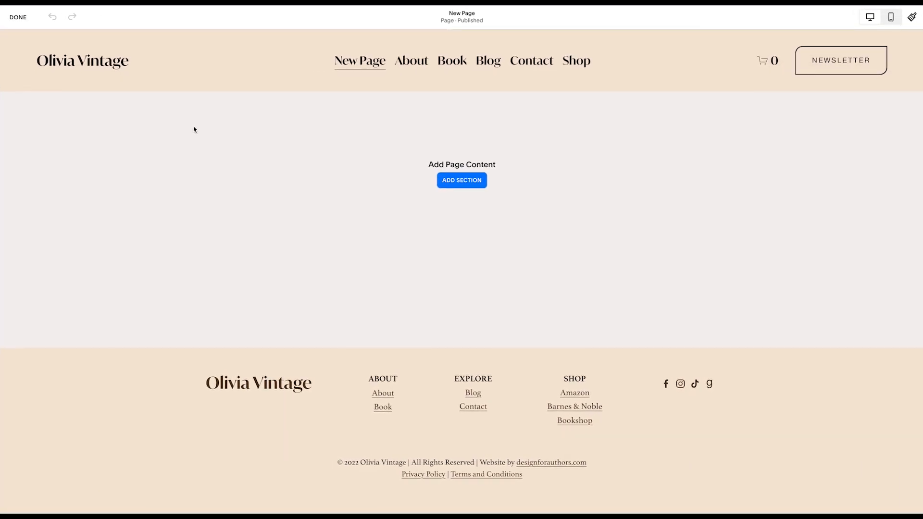
click(459, 181)
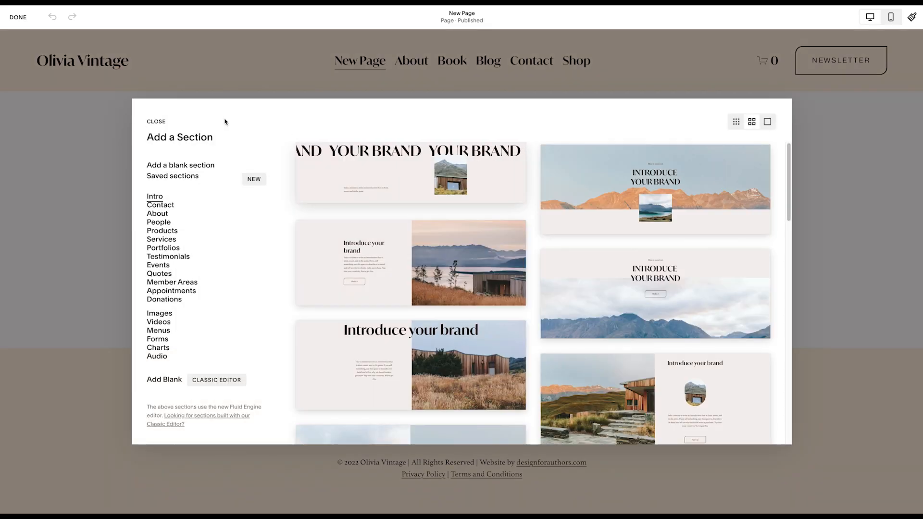
click(159, 222)
click(169, 233)
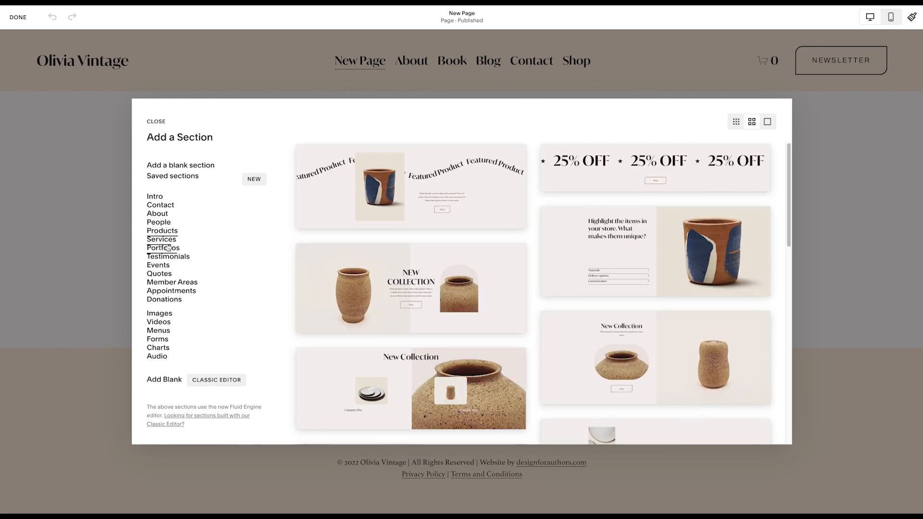
click(169, 255)
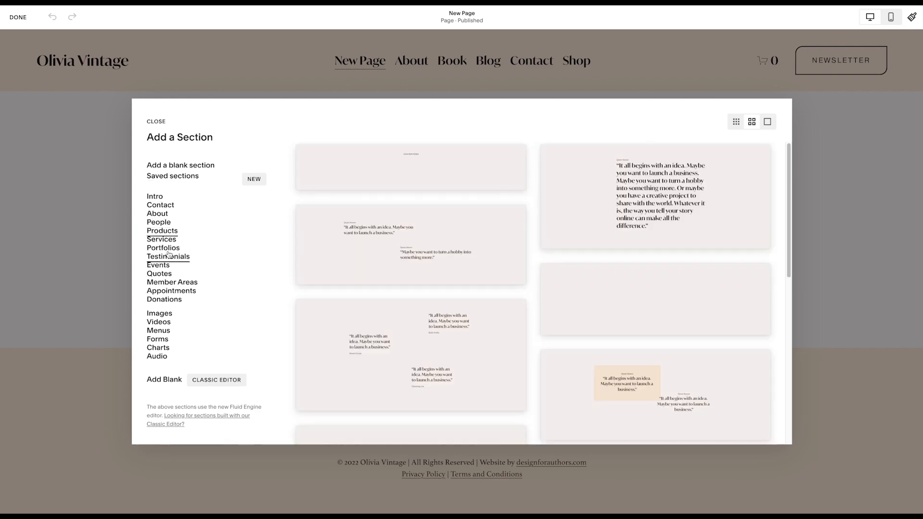
click(181, 165)
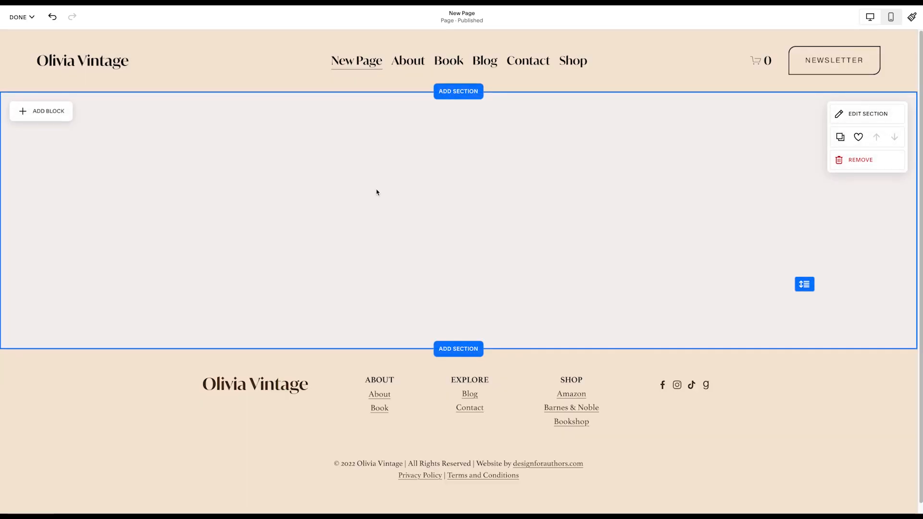
- Try the small height for the blank section and set its height back to medium
click(834, 113)
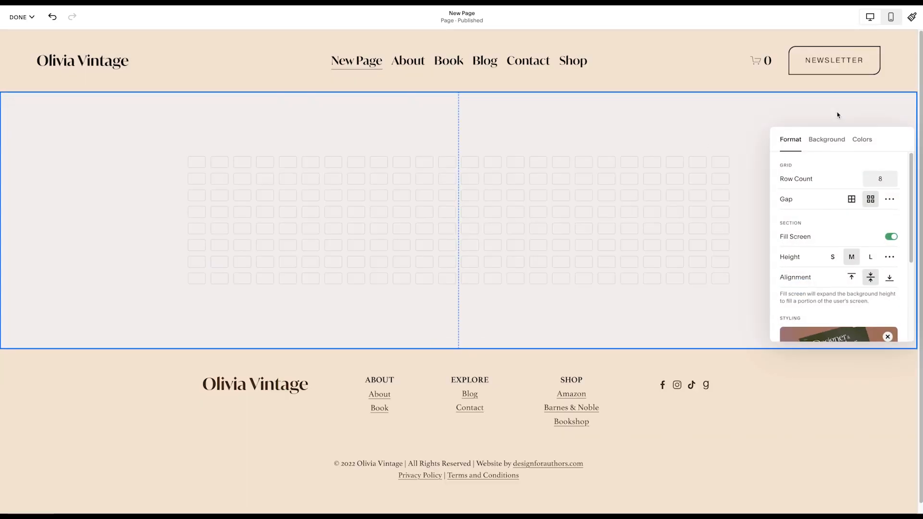
click(714, 121)
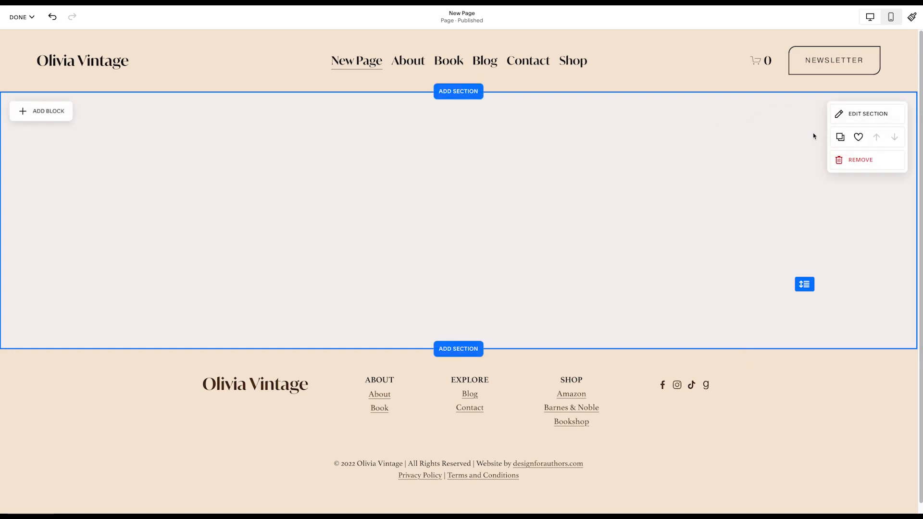
click(862, 116)
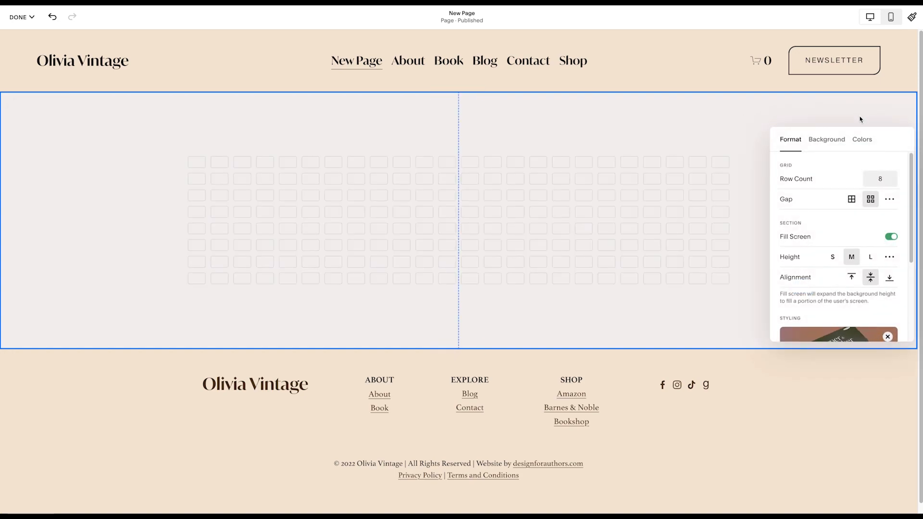
click(833, 256)
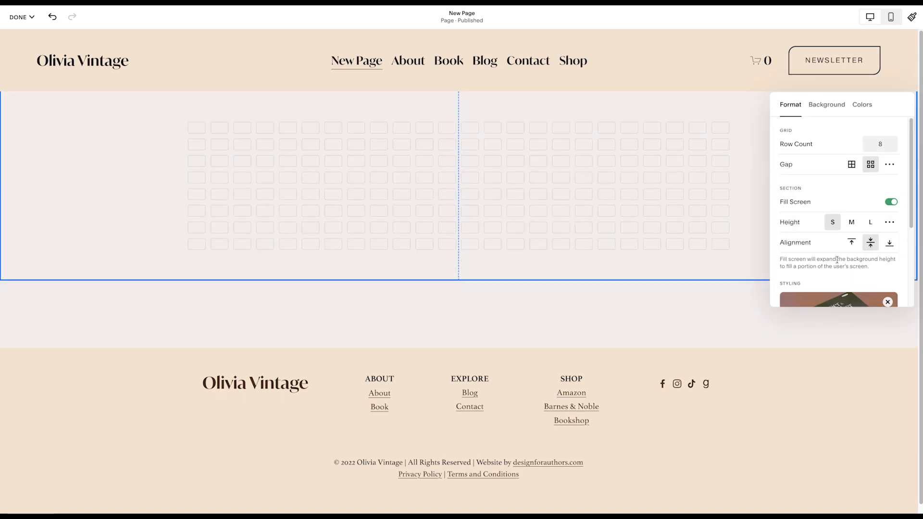
click(855, 223)
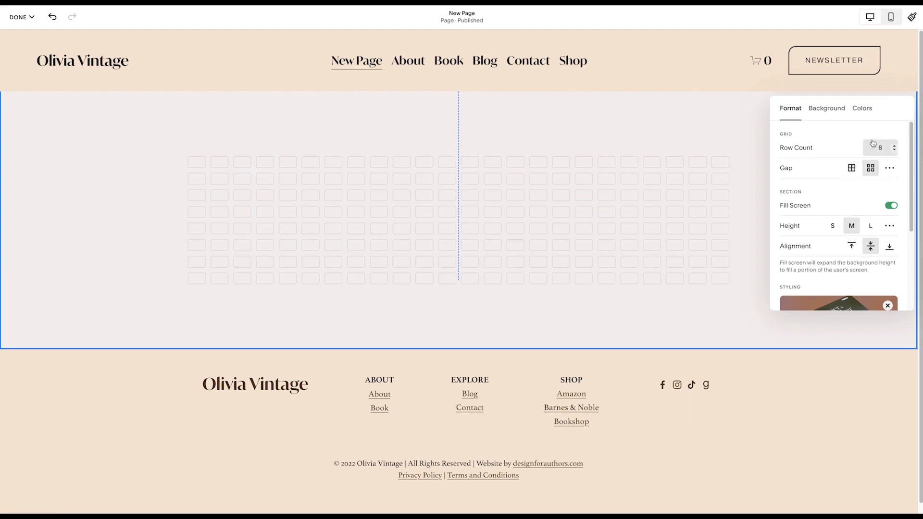
- Set the section's background to the library image unsplash-image-YuZSwqL7IJM.jpg
click(831, 111)
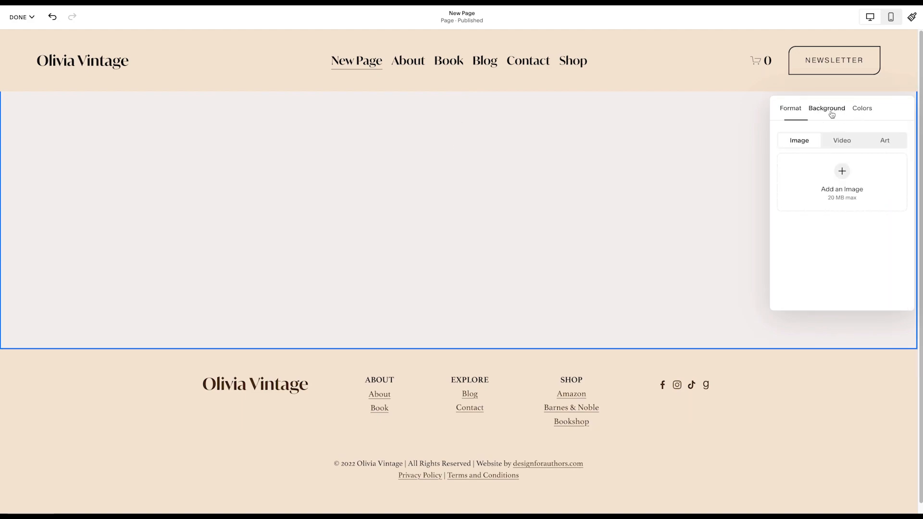
click(843, 173)
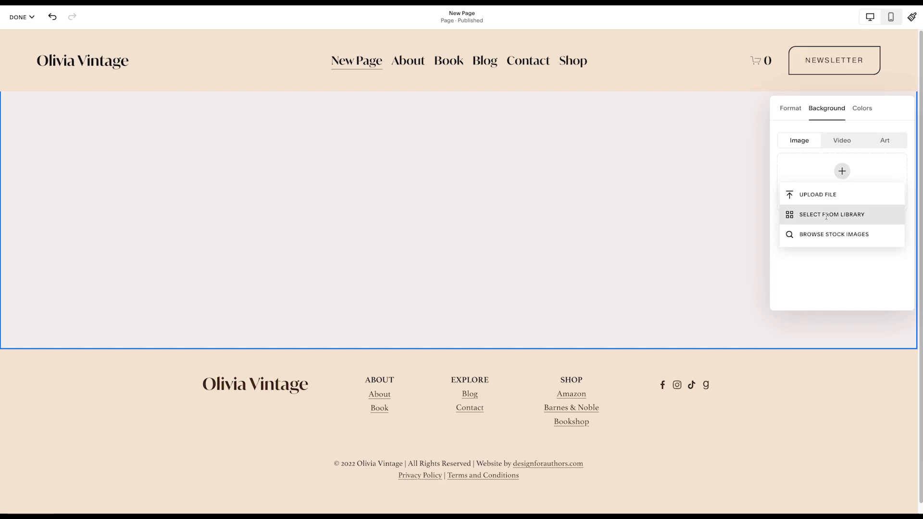
click(822, 212)
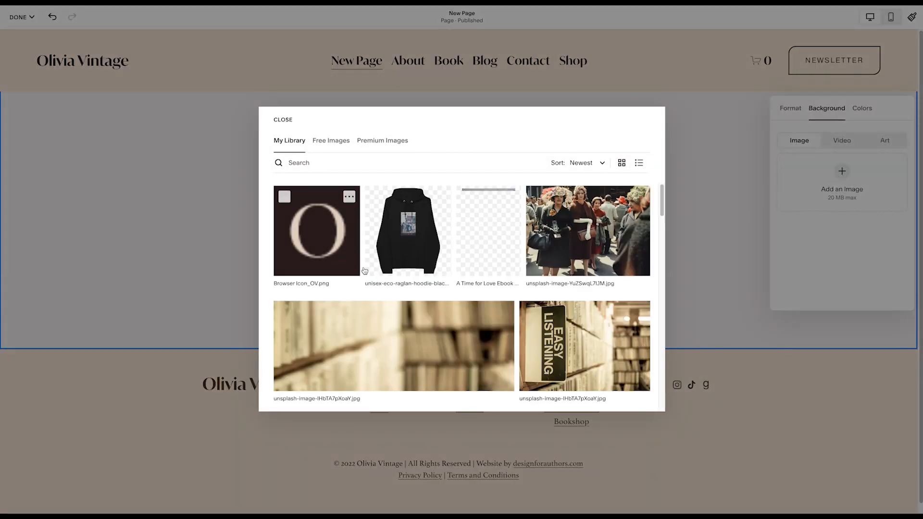
scroll(442, 322, down, 1)
click(562, 241)
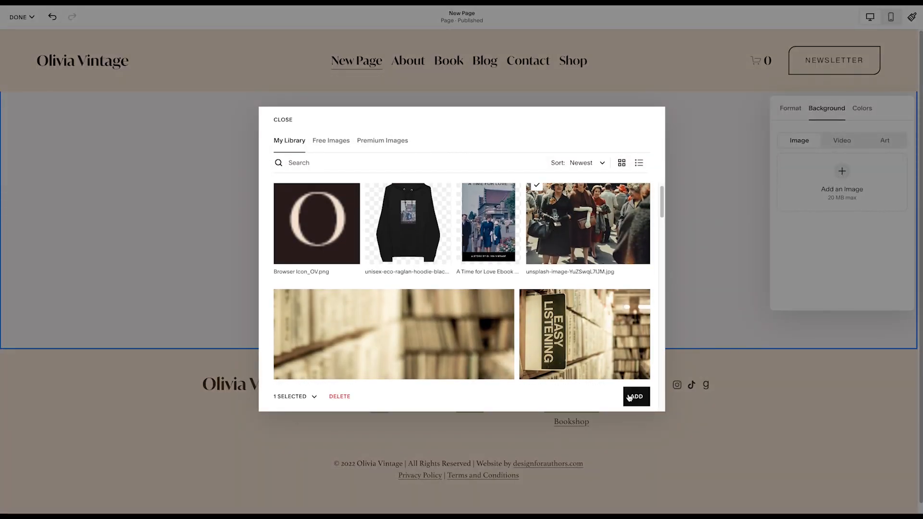
click(631, 396)
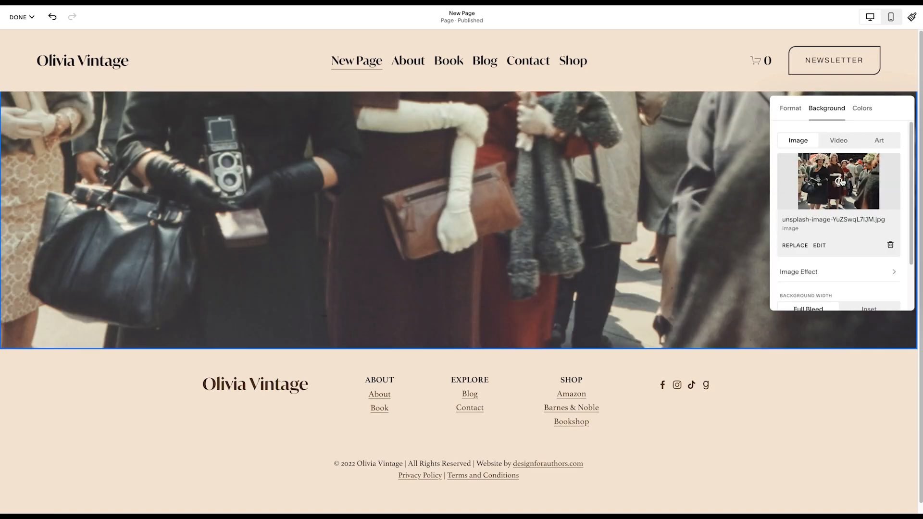
- Move the background image's focal point to its upper middle, and look over the background width and overlay opacity options
drag(841, 182, 837, 161)
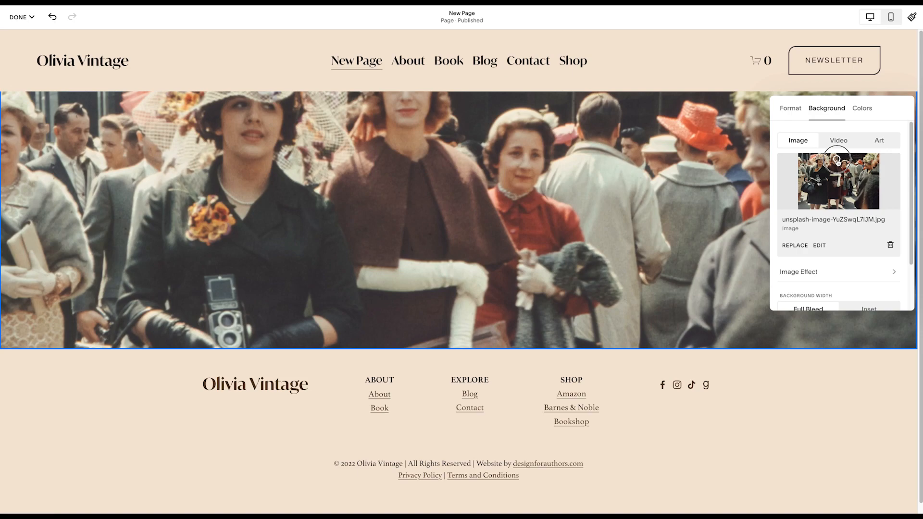
scroll(830, 195, down, 2)
scroll(830, 196, up, 2)
scroll(830, 207, down, 2)
scroll(829, 216, up, 2)
scroll(830, 216, down, 2)
mouse_move(801, 290)
mouse_down()
mouse_move(853, 290)
mouse_move(802, 294)
mouse_move(847, 299)
mouse_move(799, 298)
mouse_up()
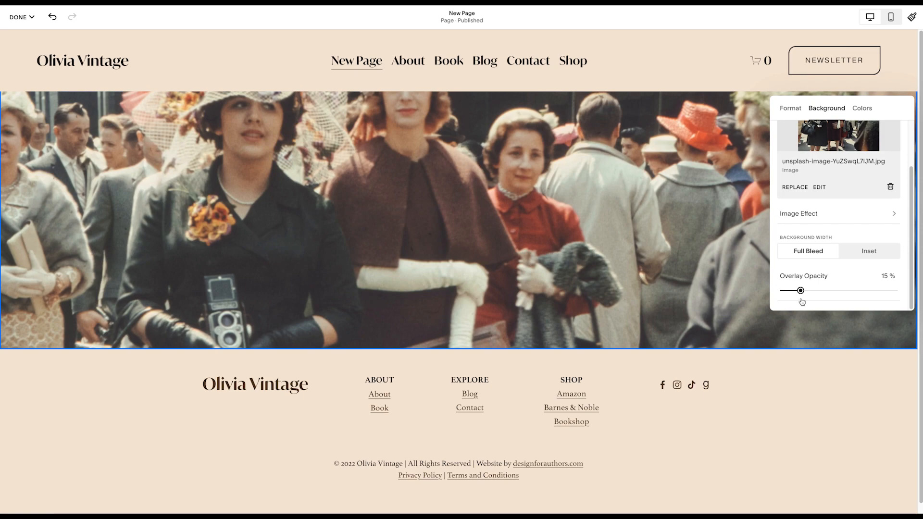
- Adjust the background image's overlay opacity and remove the image from the section
mouse_move(801, 291)
mouse_down()
mouse_move(850, 289)
mouse_move(798, 291)
mouse_up()
click(856, 109)
click(825, 110)
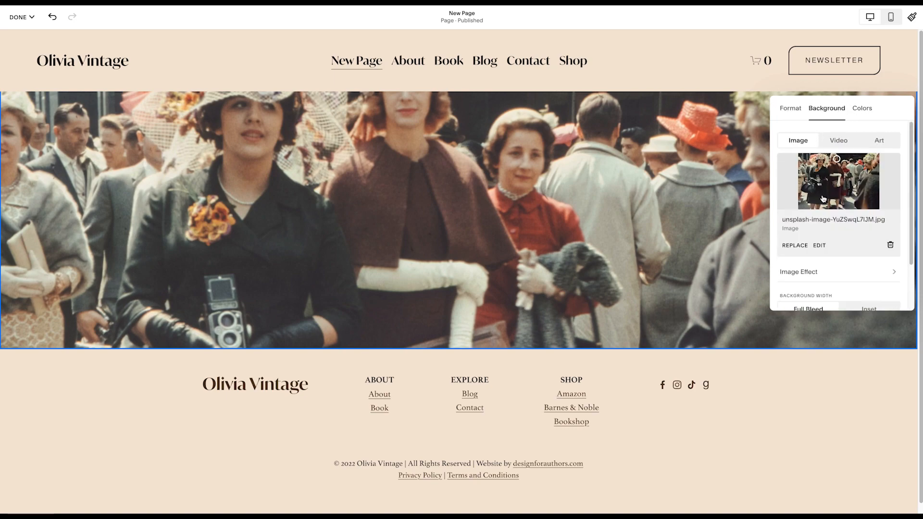
click(888, 244)
- Try the Light 2 and Bright 2 color themes on the section, and set its theme to Light 1
click(858, 110)
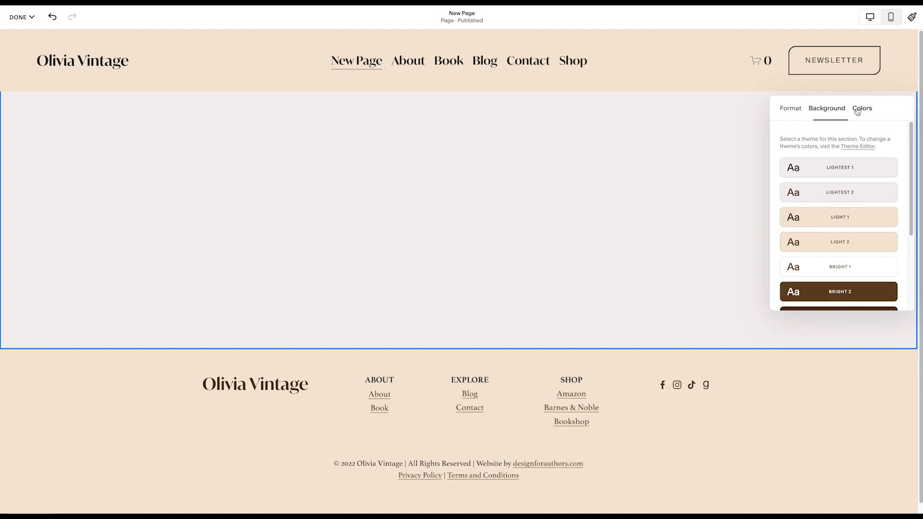
scroll(817, 235, down, 1)
click(825, 221)
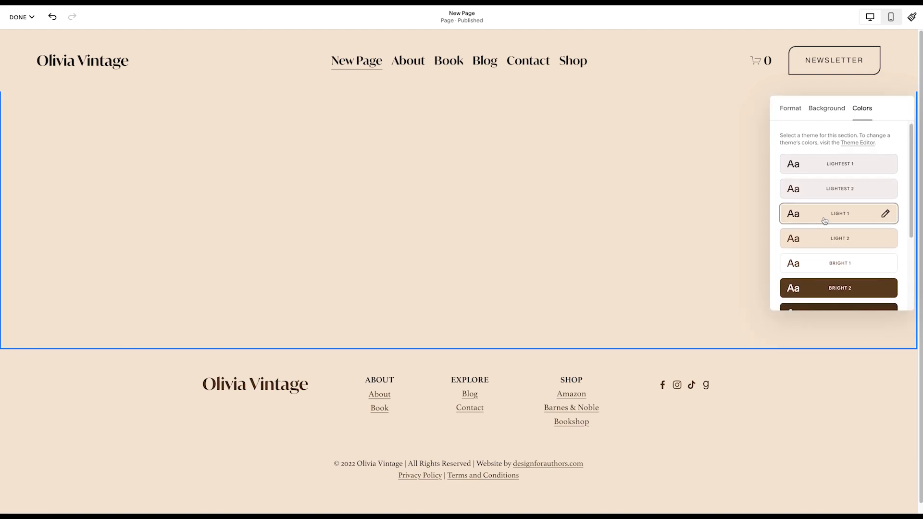
scroll(821, 240, down, 2)
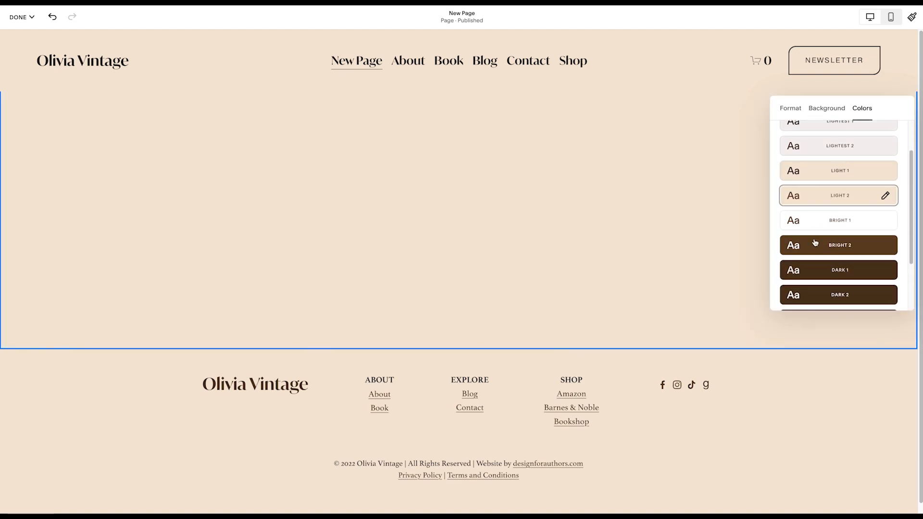
click(819, 254)
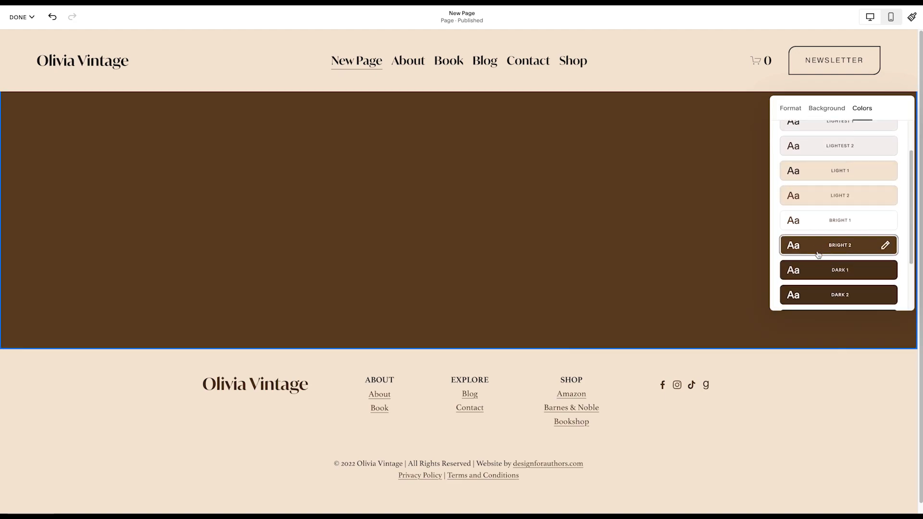
click(829, 169)
scroll(815, 200, up, 2)
click(651, 215)
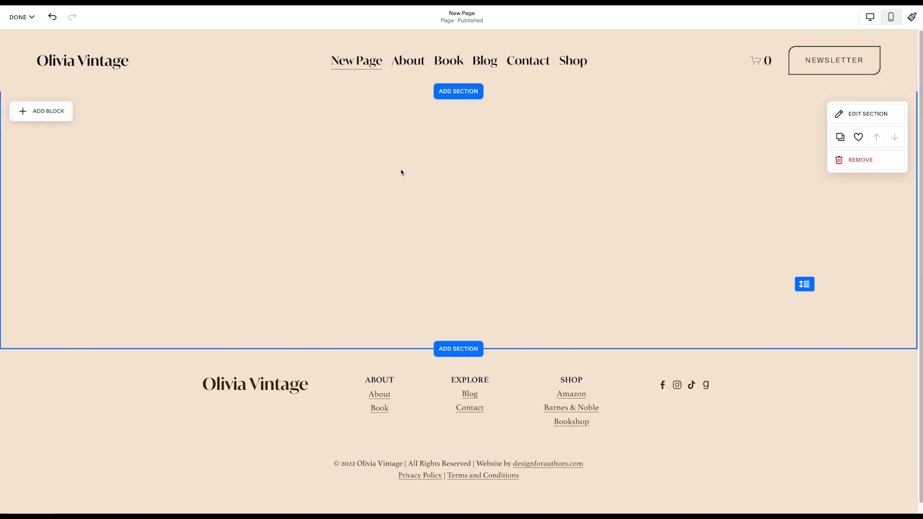
- Add a text block in the upper middle of the section and enter "Hello" in it
click(44, 117)
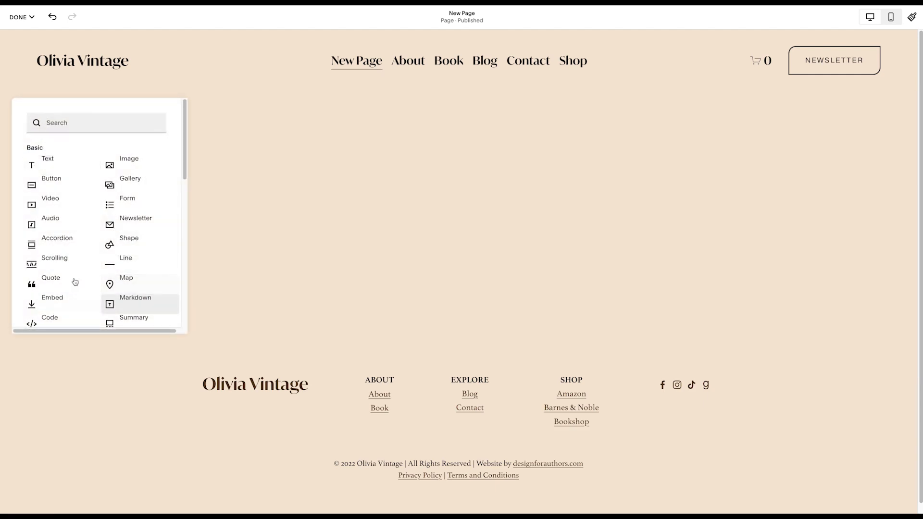
click(54, 163)
drag(274, 179, 481, 181)
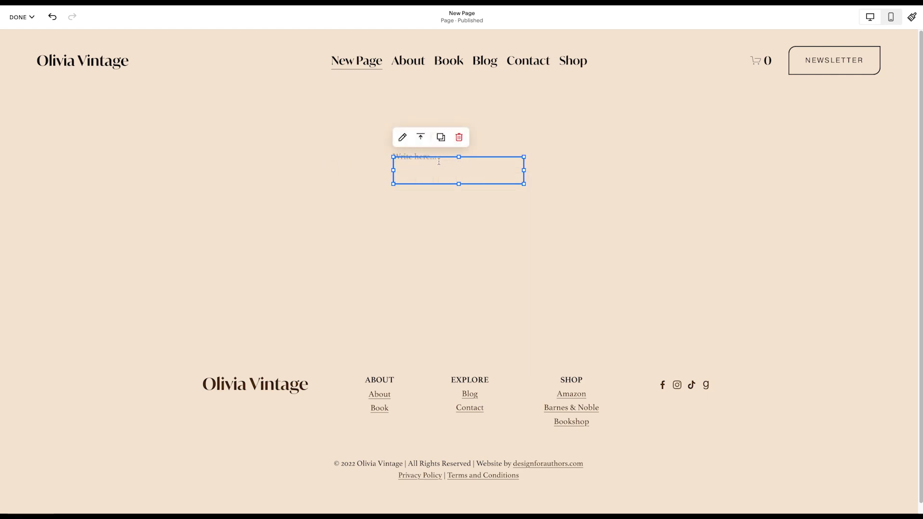
click(438, 162)
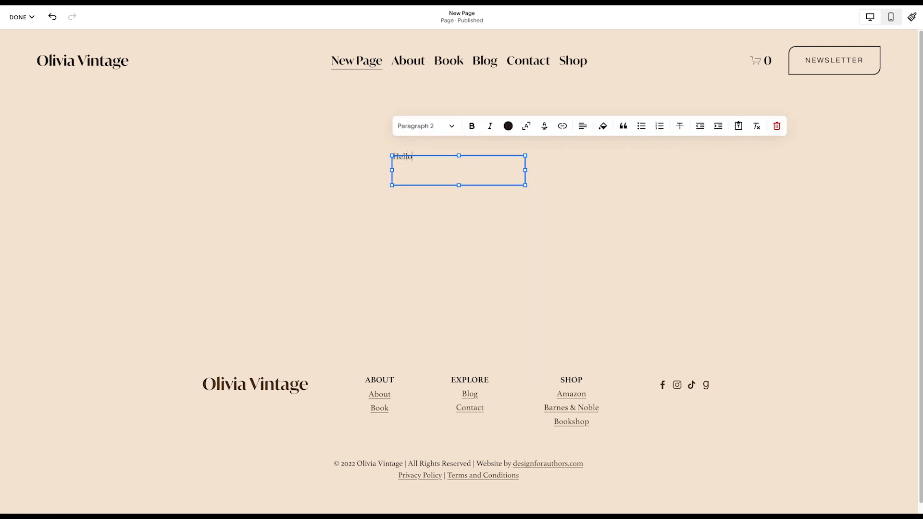
- Format the "Hello" text as Heading 1 and center it
click(423, 126)
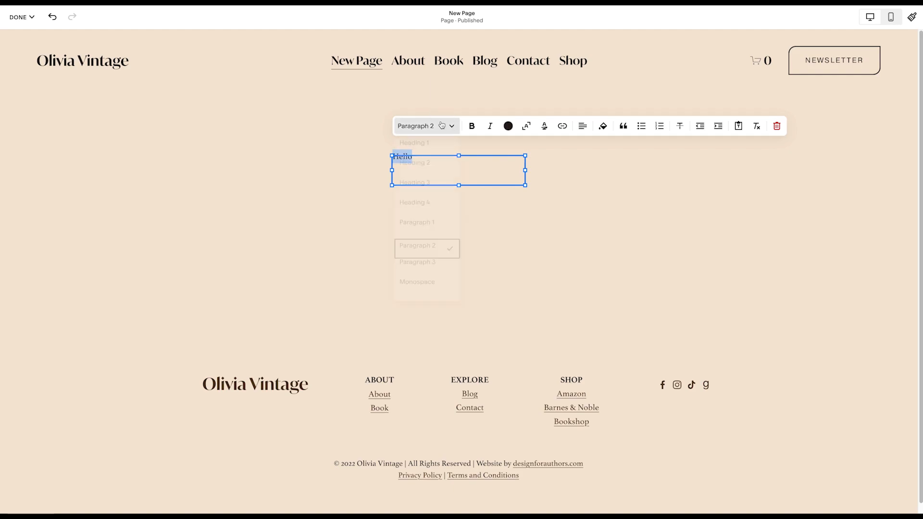
click(444, 152)
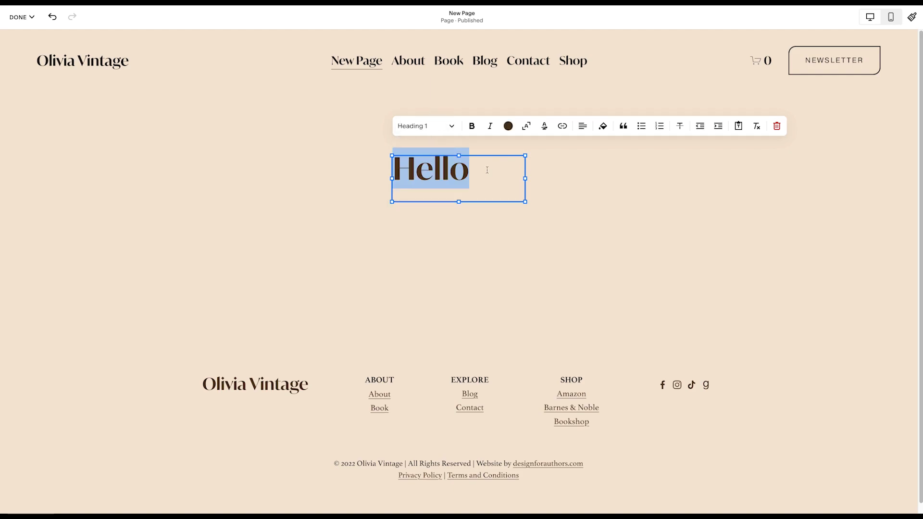
click(581, 128)
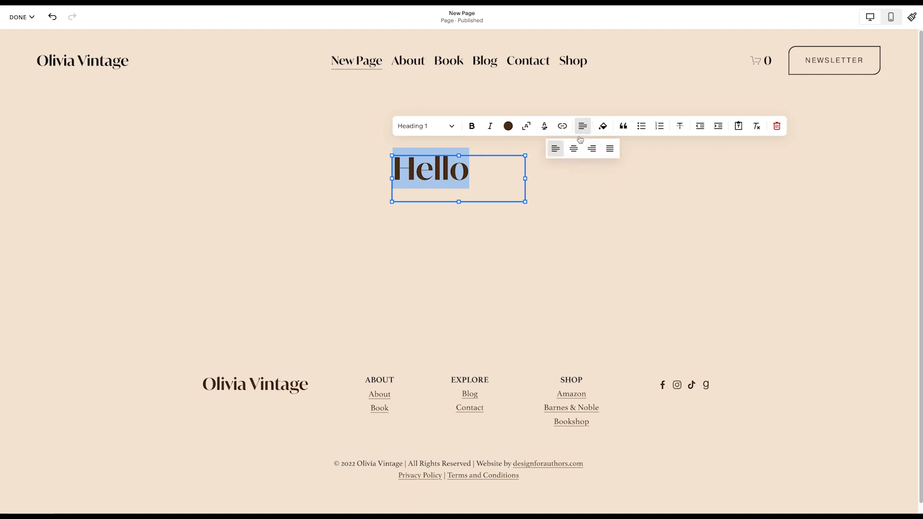
click(576, 148)
click(546, 192)
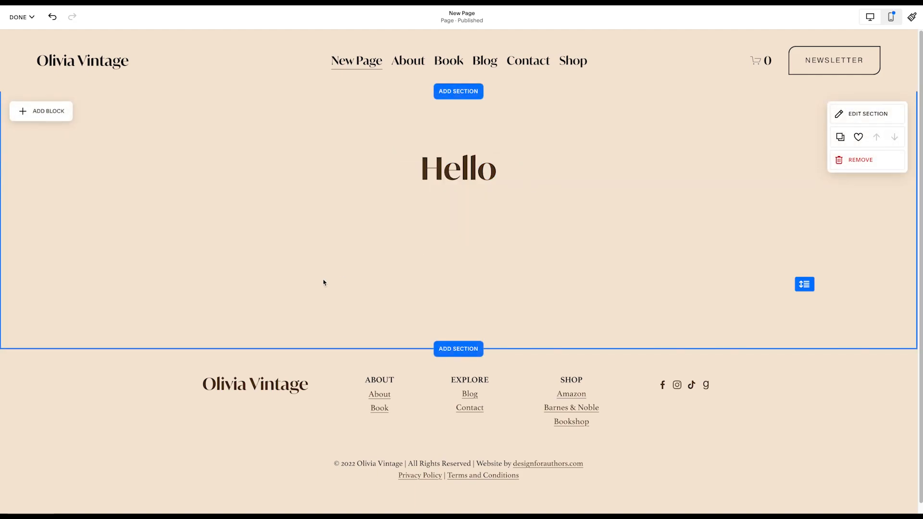
- Add a second text block directly below the "Hello" heading and enter "Hey there." in it
click(22, 112)
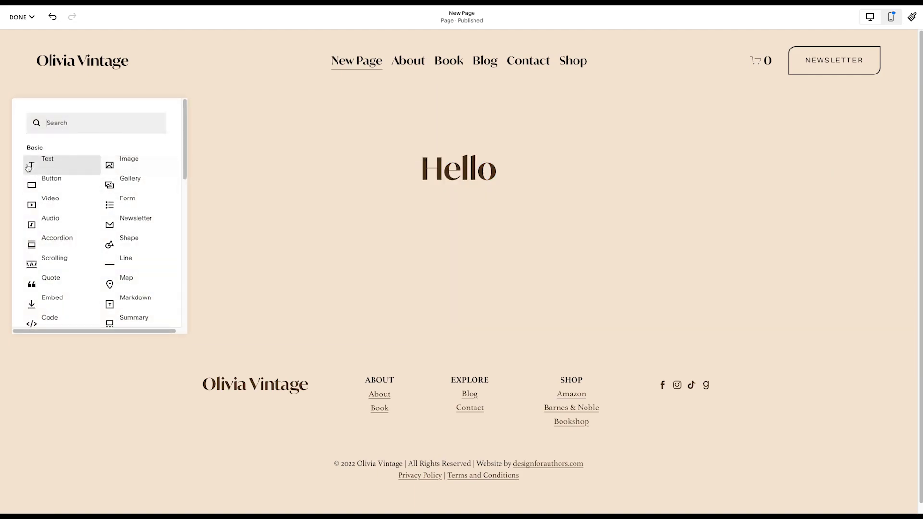
click(29, 167)
drag(199, 175, 412, 215)
click(421, 210)
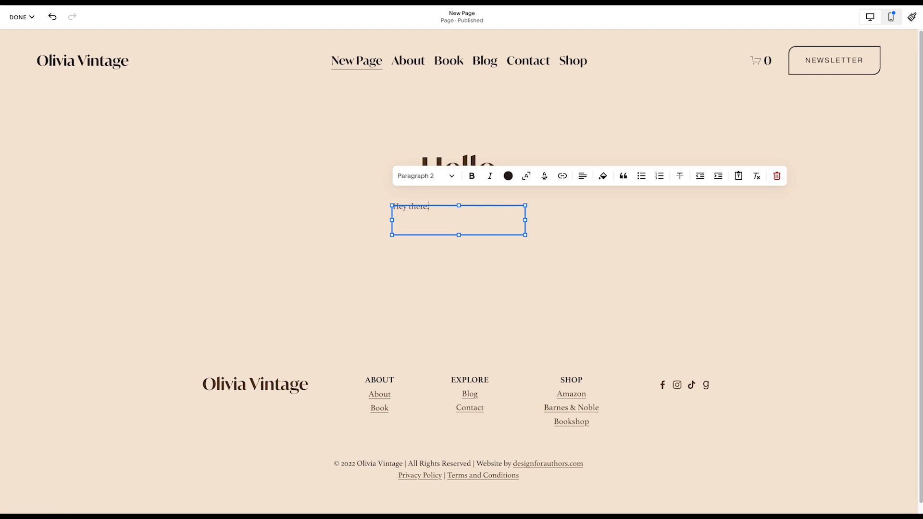
text(Hey there.)
- Center the "Hey there." text within its block
triple_click(435, 210)
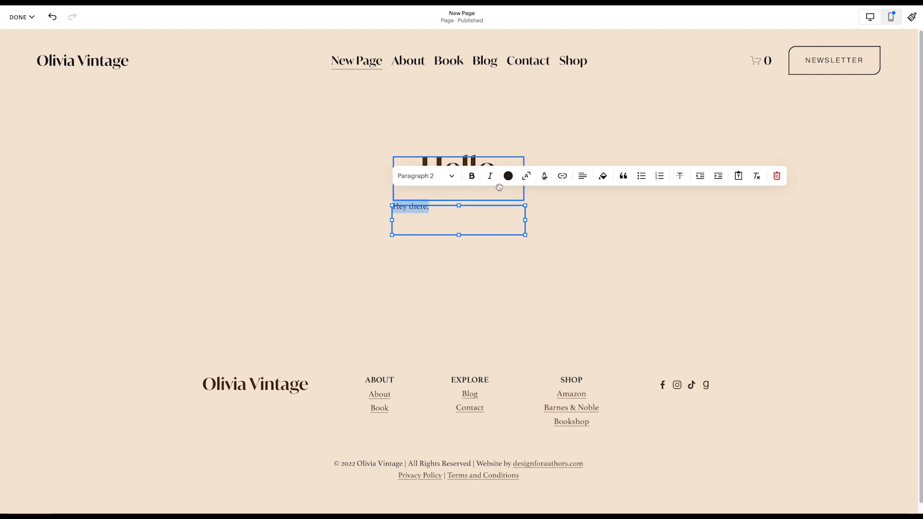
click(583, 176)
click(574, 198)
click(554, 258)
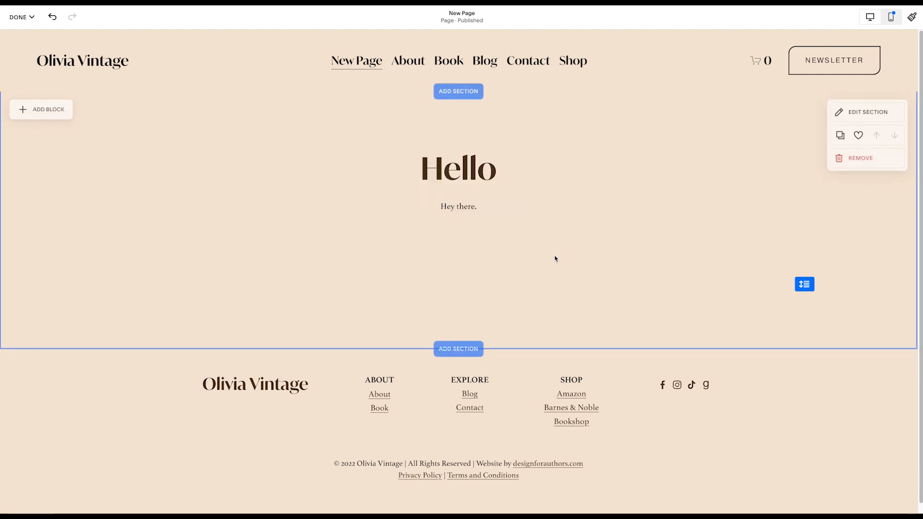
- Add an image block centered below the "Hey there." text and open its settings
click(25, 112)
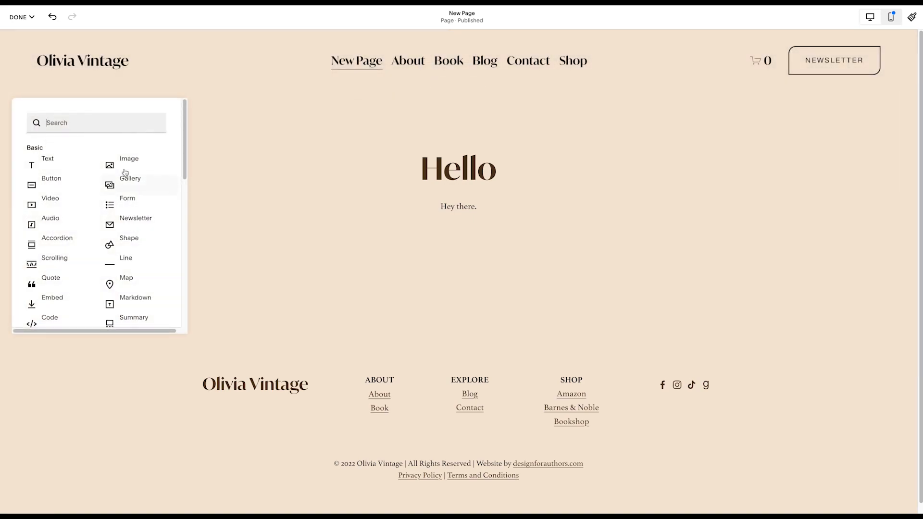
click(127, 160)
drag(204, 208, 410, 298)
click(403, 217)
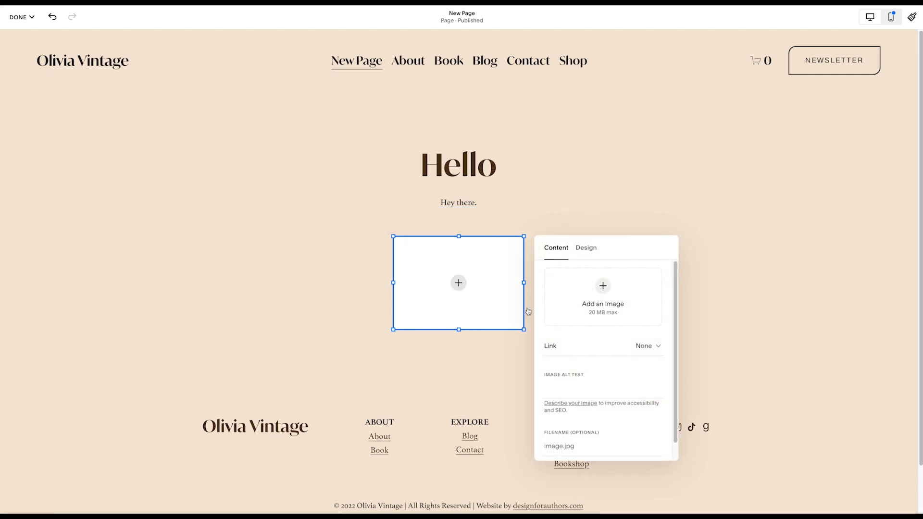
- Fill the image block with the television photo unsplash-image-R1J6Z1cnJZc.jpg from the image library
click(602, 329)
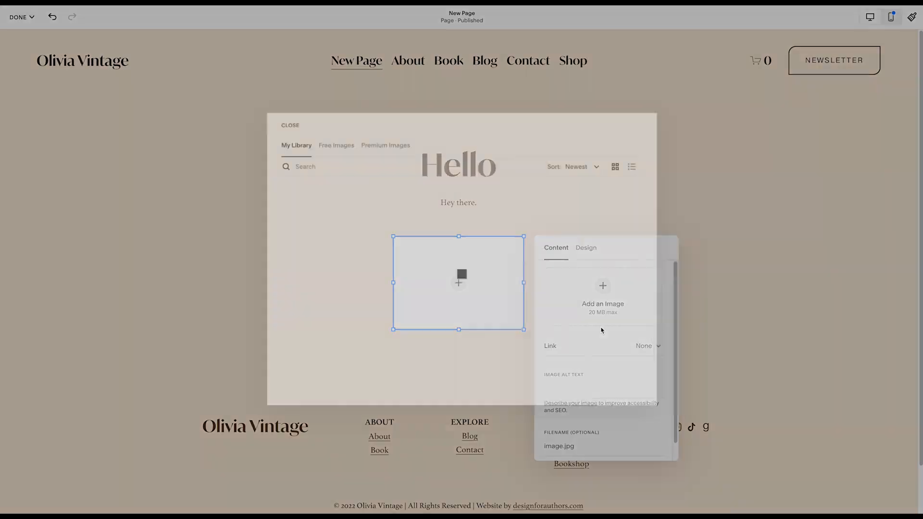
scroll(366, 341, down, 4)
click(423, 292)
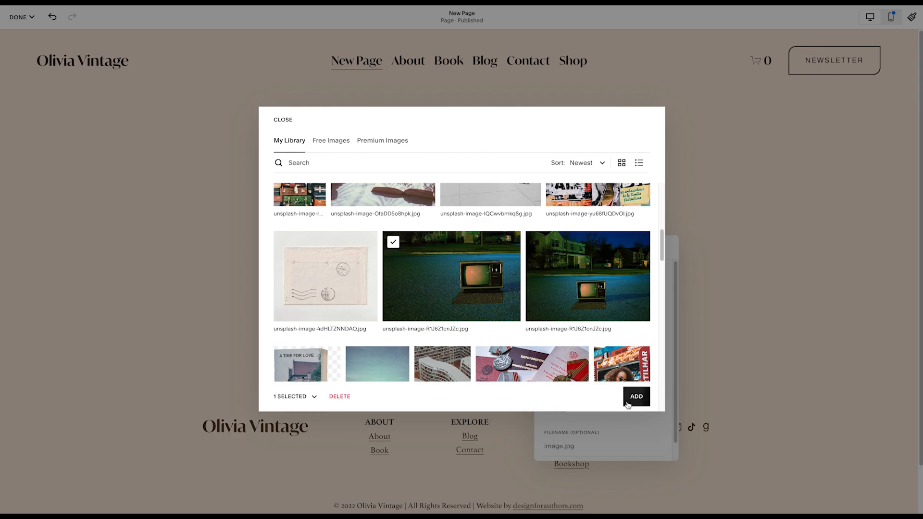
click(628, 405)
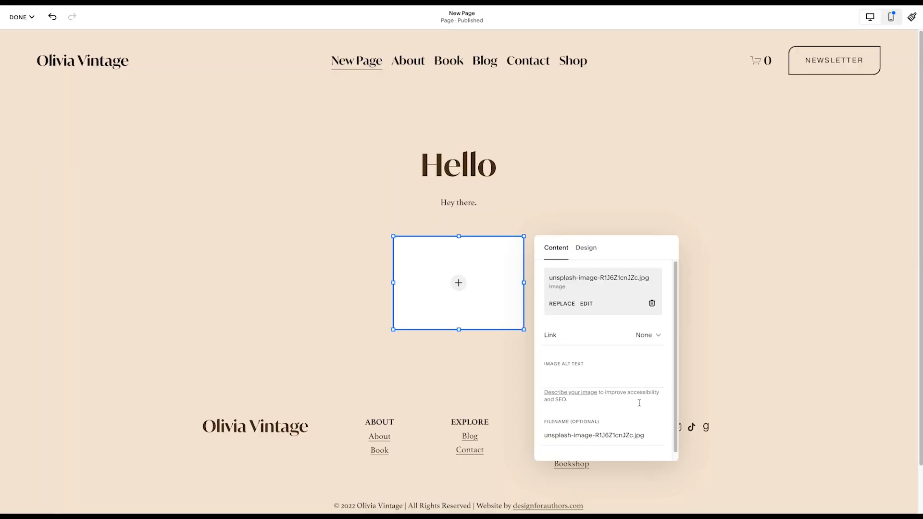
click(169, 300)
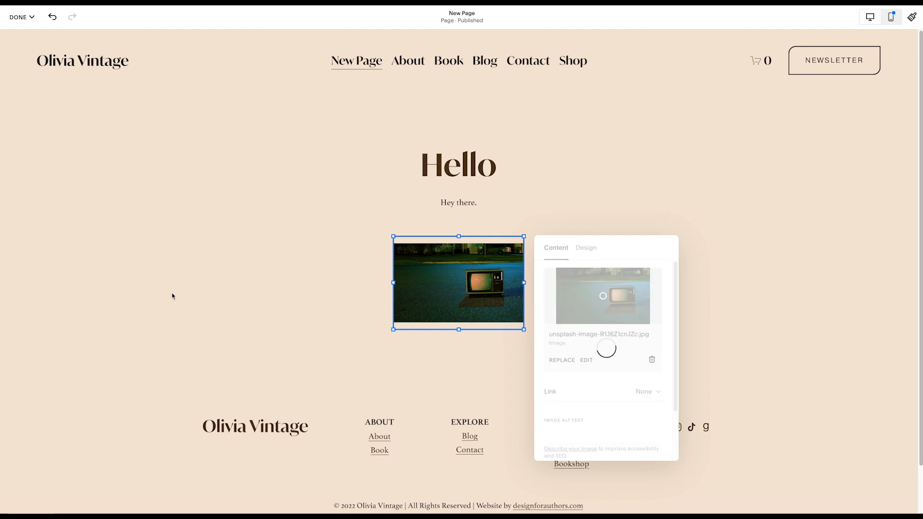
- Enlarge the image block by widening it equally on both sides and extending it downward
click(458, 303)
drag(525, 282, 569, 283)
drag(394, 283, 349, 284)
drag(457, 332, 458, 351)
click(667, 289)
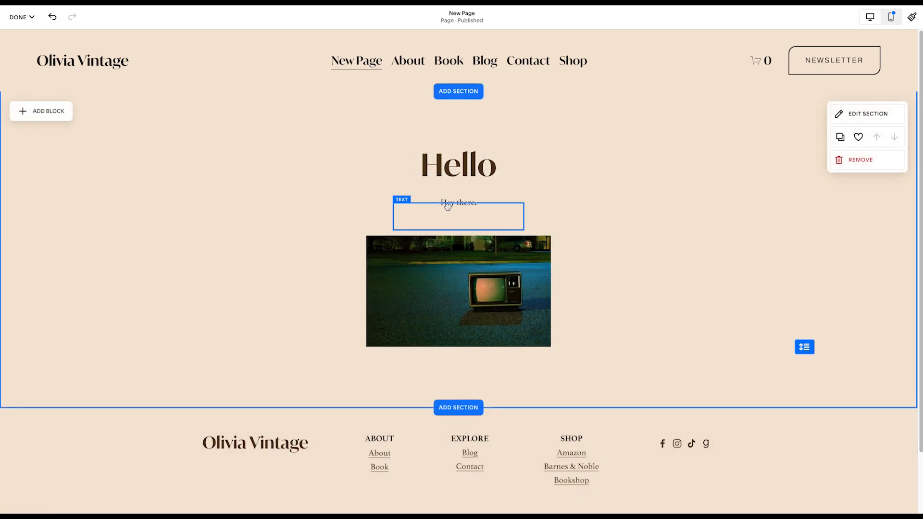
- Rearrange the blocks so the image sits directly under the "Hello" heading and the "Hey there." text follows just below it
drag(441, 207, 449, 370)
drag(458, 282, 457, 245)
drag(456, 368, 456, 340)
click(594, 345)
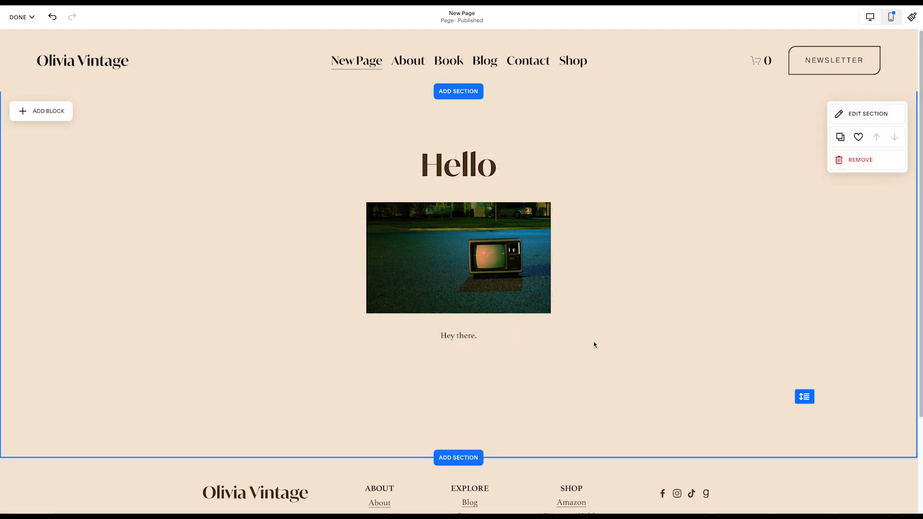
- Examine the block controls of the image and the text formatting options of the "Hey there." block
drag(467, 269, 466, 270)
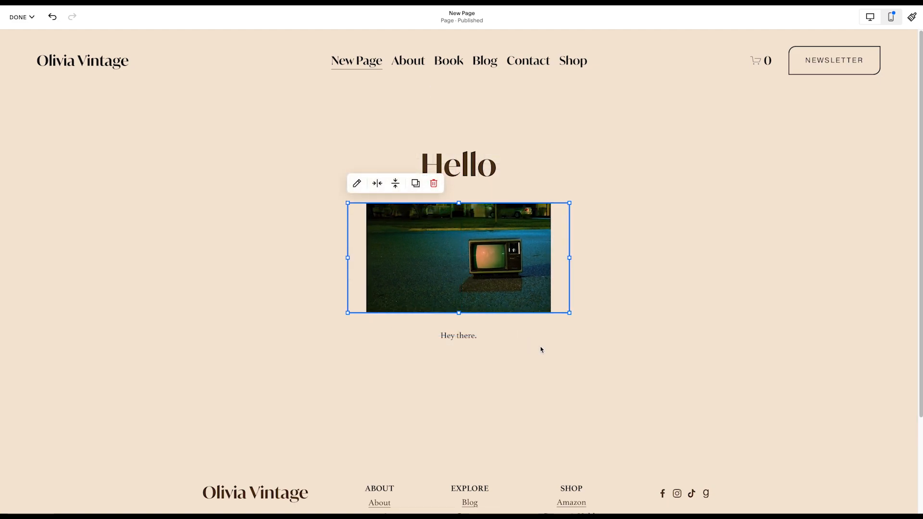
click(455, 342)
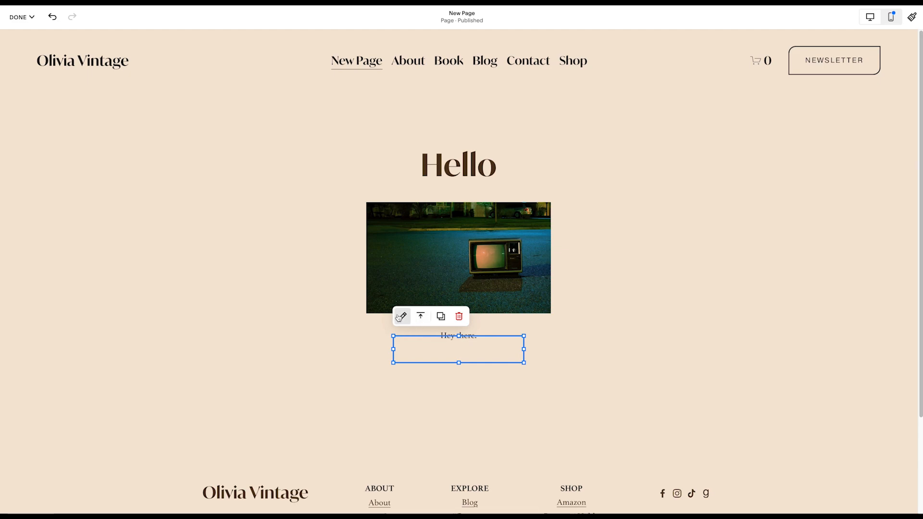
click(319, 365)
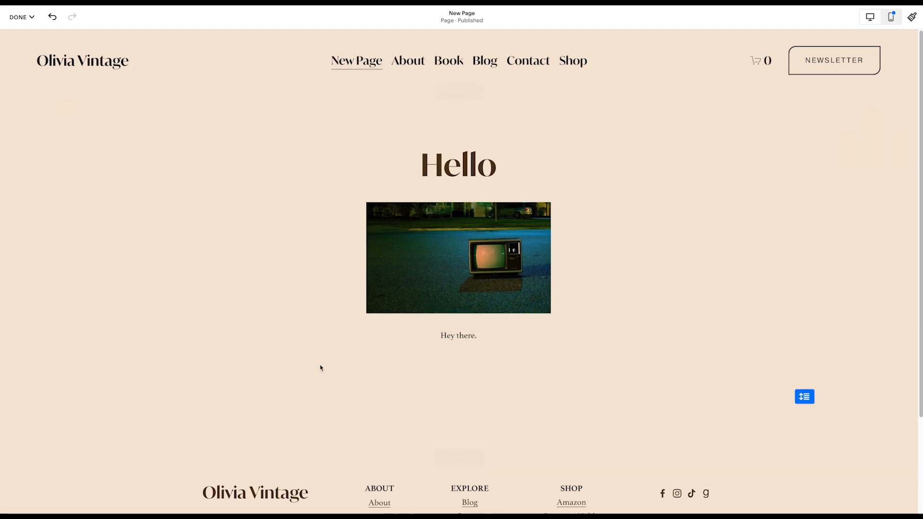
click(441, 341)
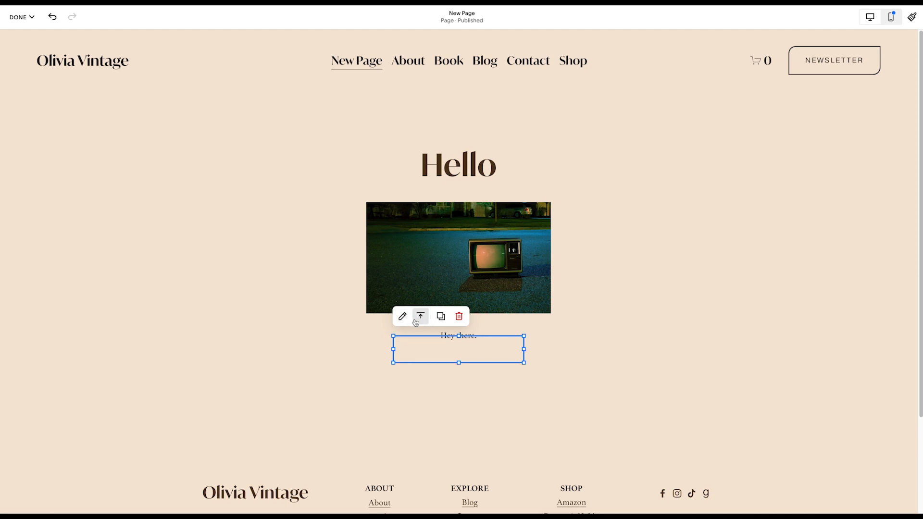
click(402, 321)
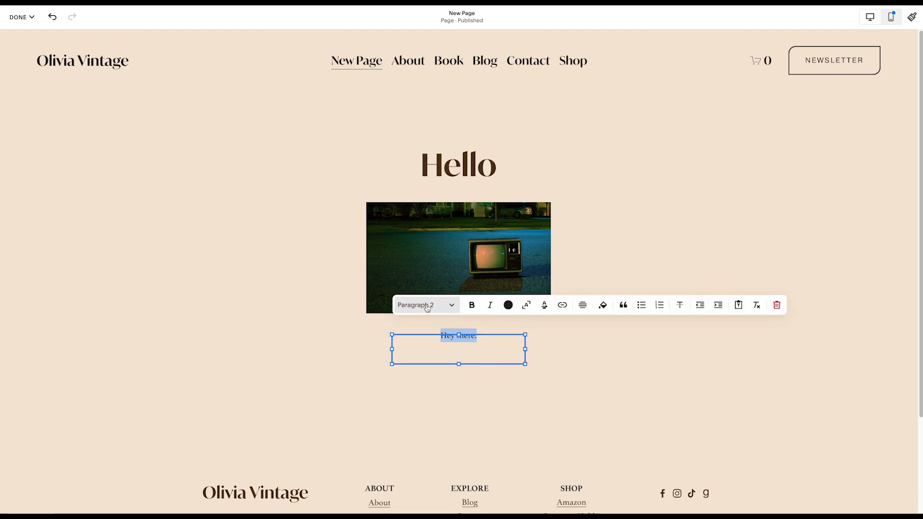
click(569, 365)
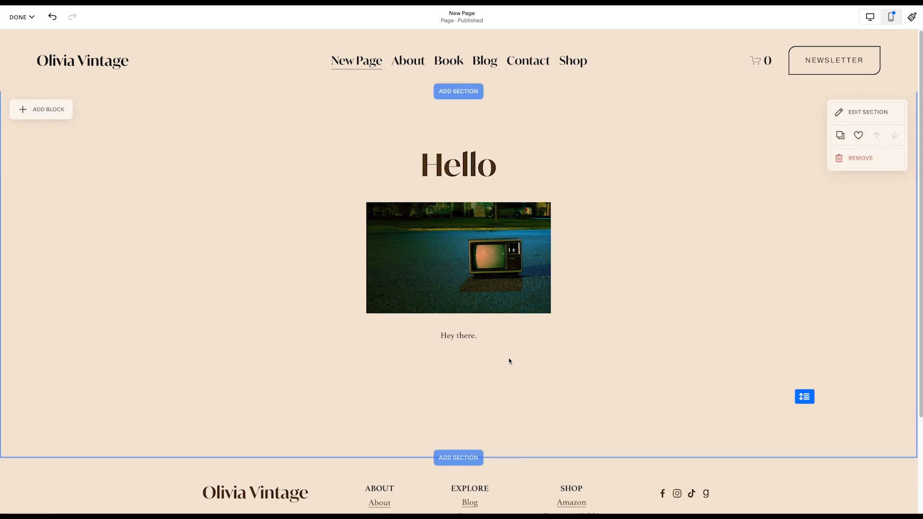
- Align the "Hey there." text vertically to the middle of its block
click(417, 342)
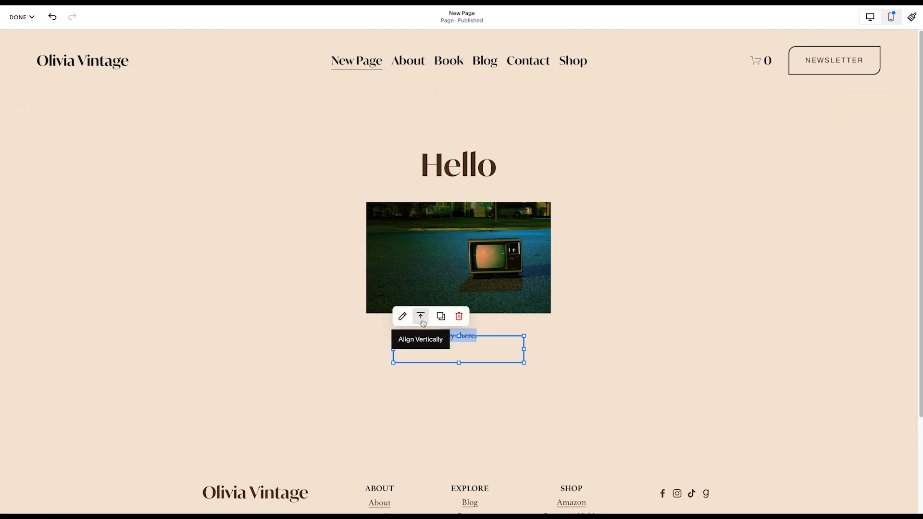
click(420, 318)
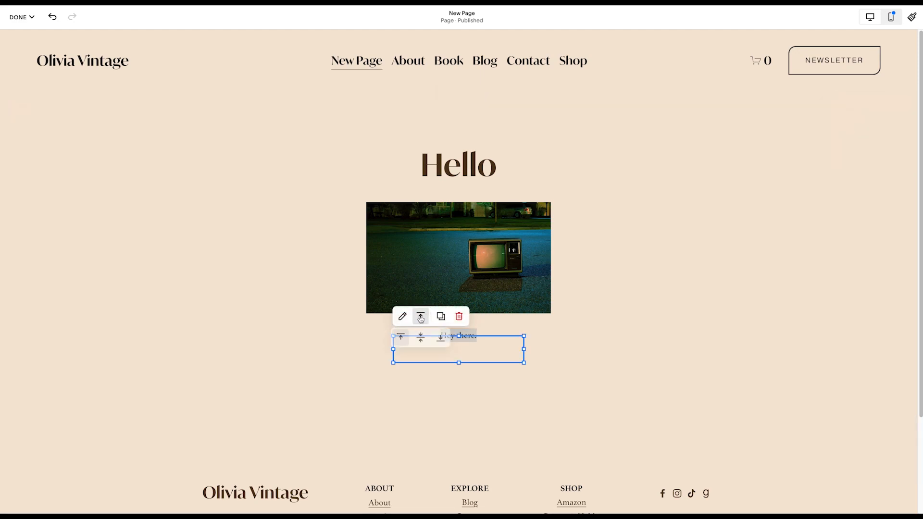
click(421, 339)
click(490, 345)
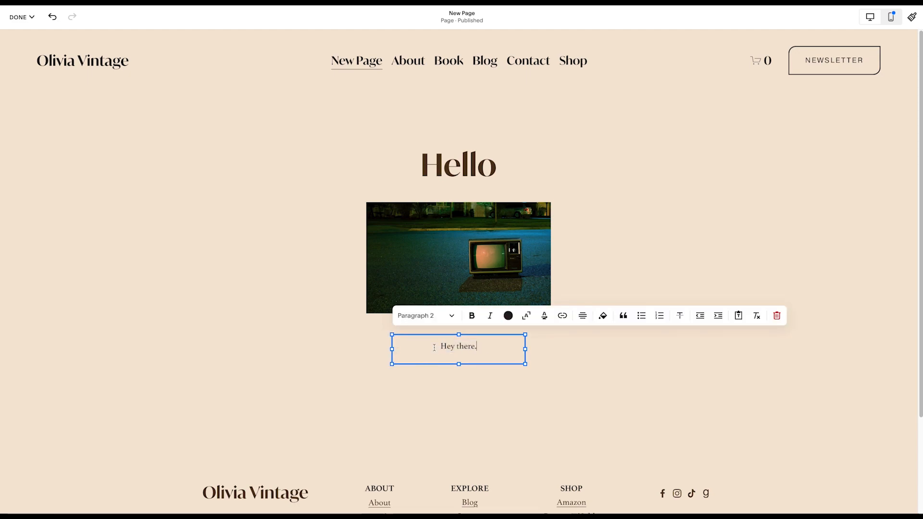
click(595, 364)
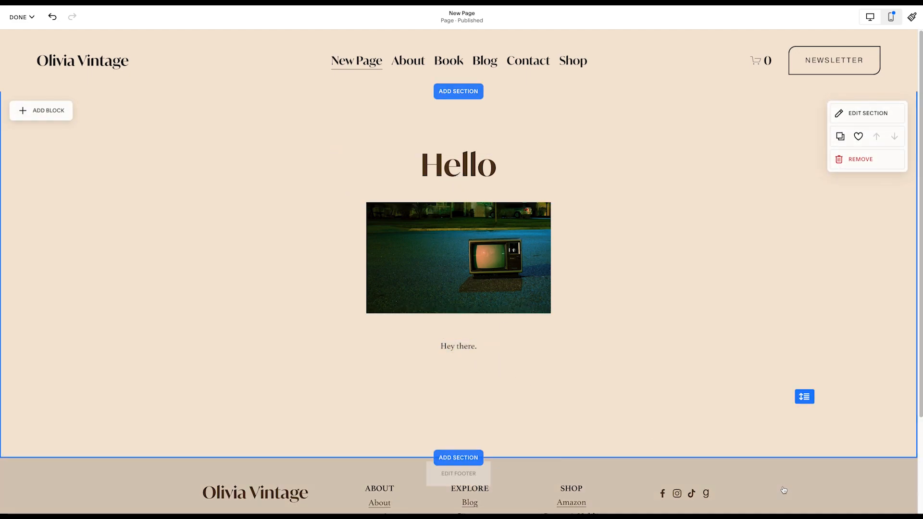
- Shorten the "Hello" section by raising its lower edge to reduce the empty space above the footer
click(808, 395)
drag(808, 395, 805, 364)
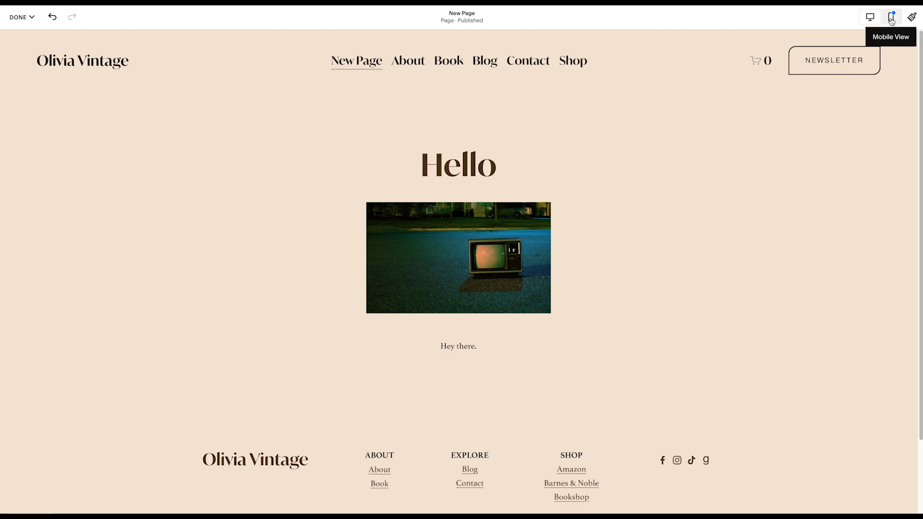
- In the mobile layout, move the "Hey there." text block slightly lower to leave a gap beneath the image
click(892, 18)
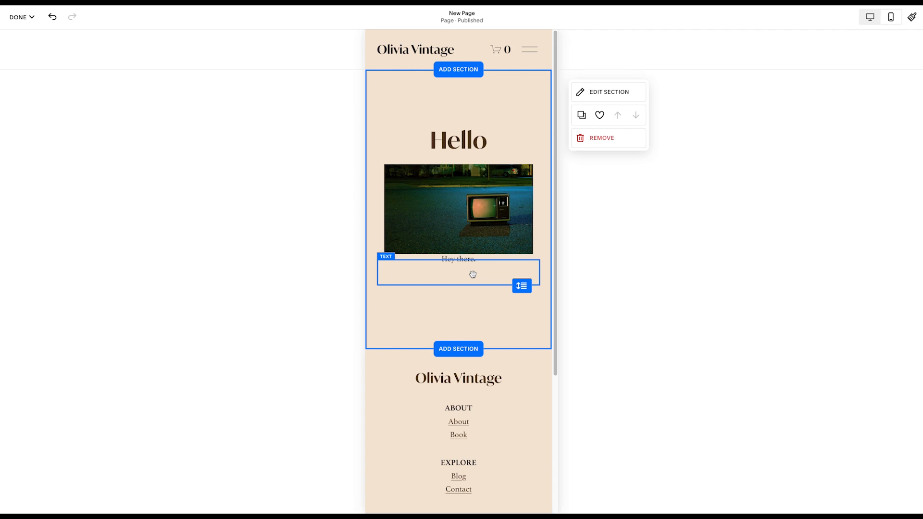
drag(460, 282, 458, 297)
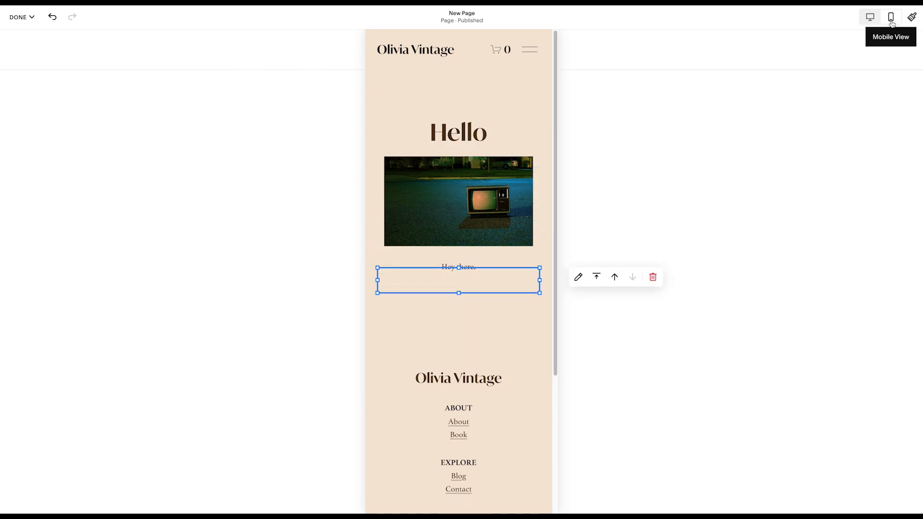
click(484, 331)
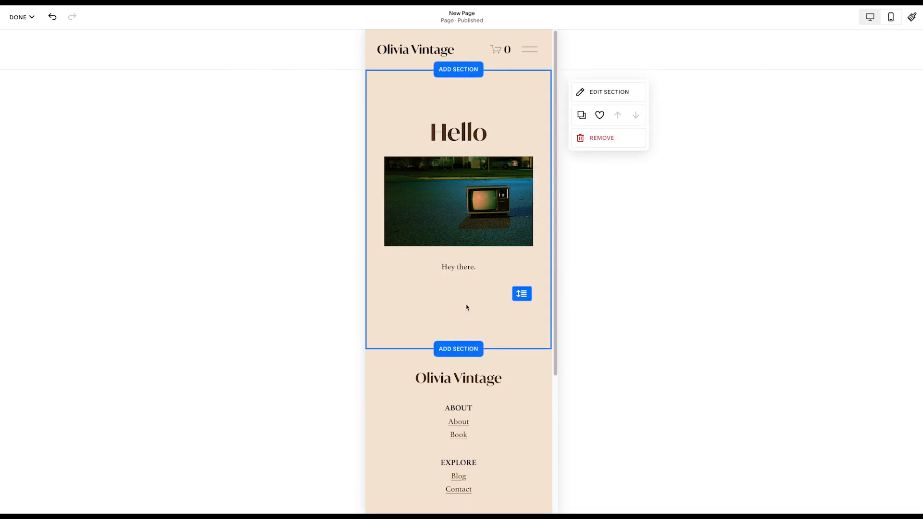
- Align the mobile layout's "Hey there." text vertically to the middle of its block and return to the desktop view
click(445, 275)
click(596, 276)
click(597, 298)
click(482, 313)
click(519, 288)
click(492, 111)
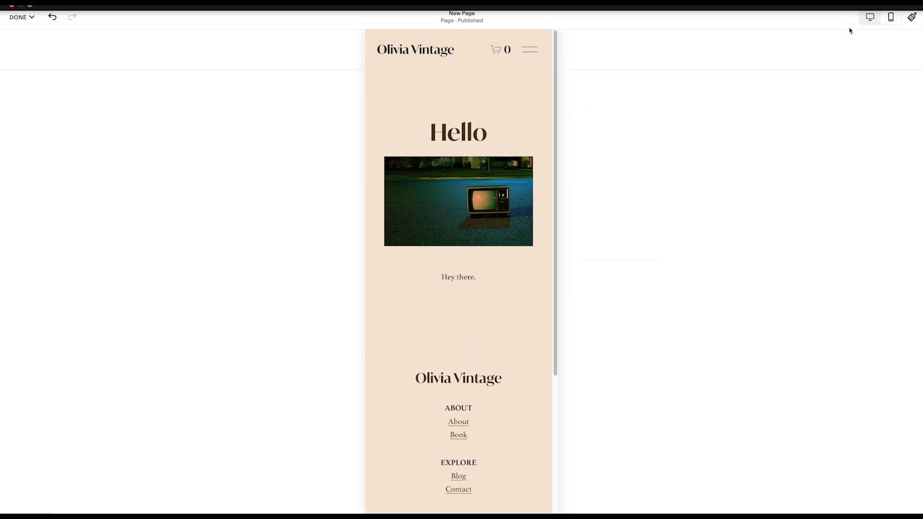
click(869, 18)
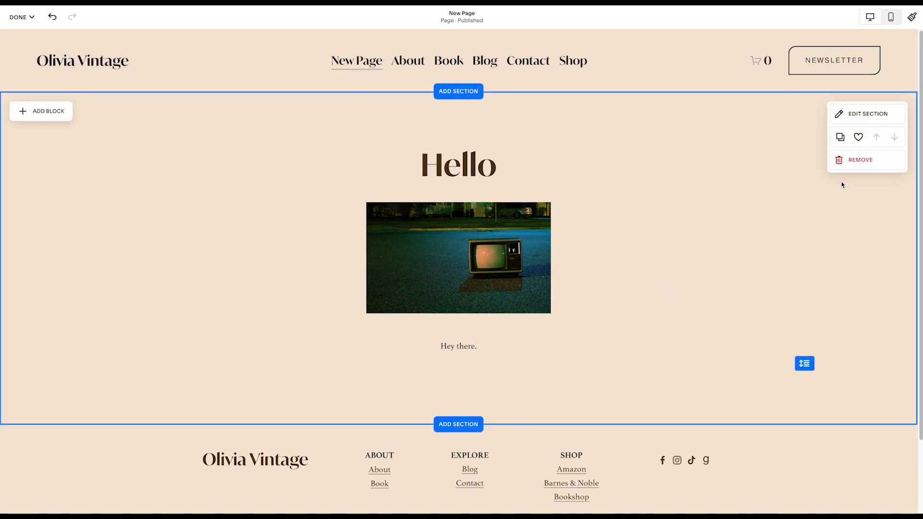
- Set the heading font family to Pragmatica in the site styles
mouse_move(646, 88)
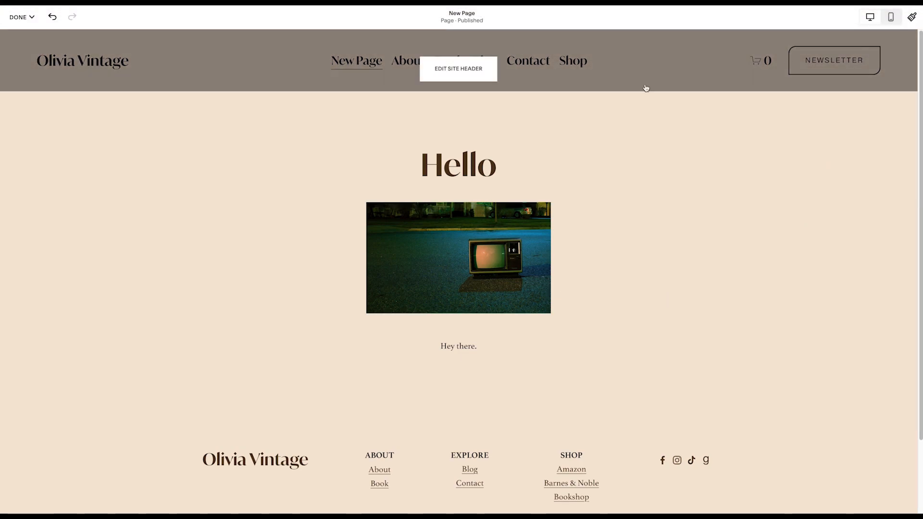
click(912, 19)
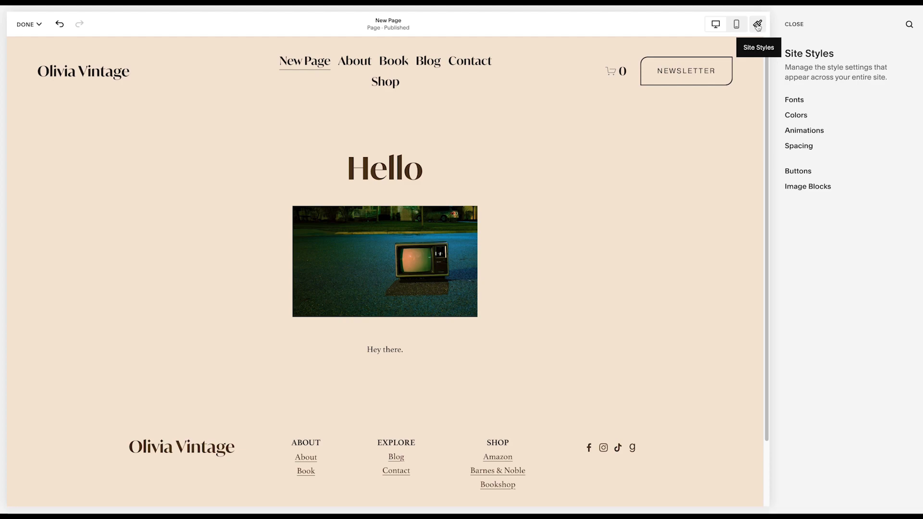
click(801, 103)
click(834, 259)
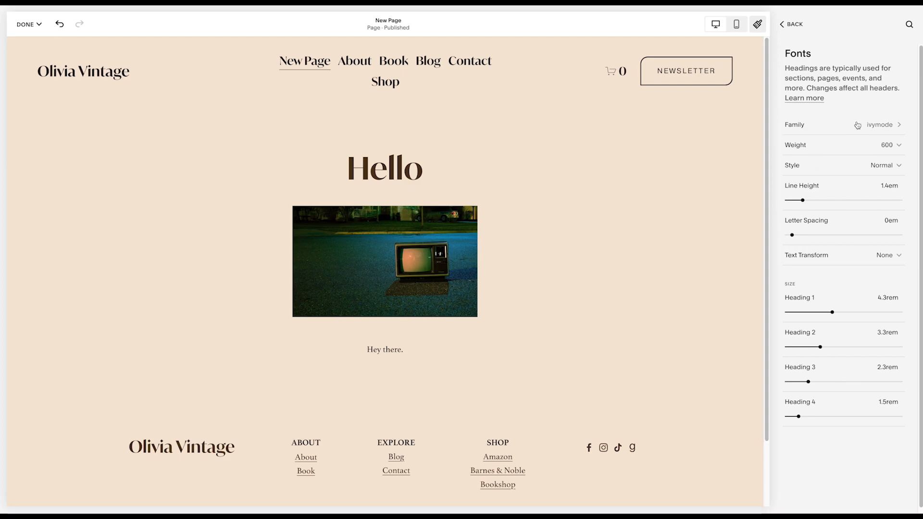
click(858, 126)
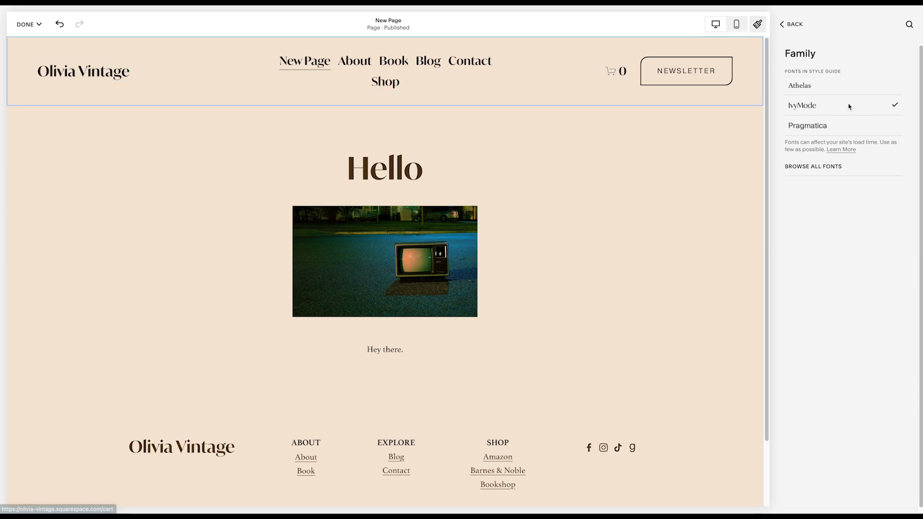
click(833, 130)
- Browse the full font library and set the heading font family to Ambroise Std
click(825, 168)
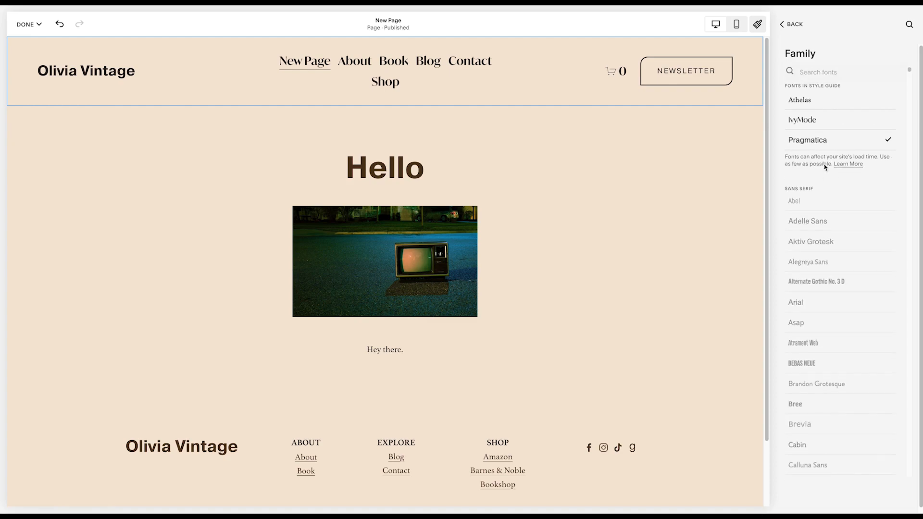
scroll(825, 271, down, 15)
scroll(824, 272, down, 10)
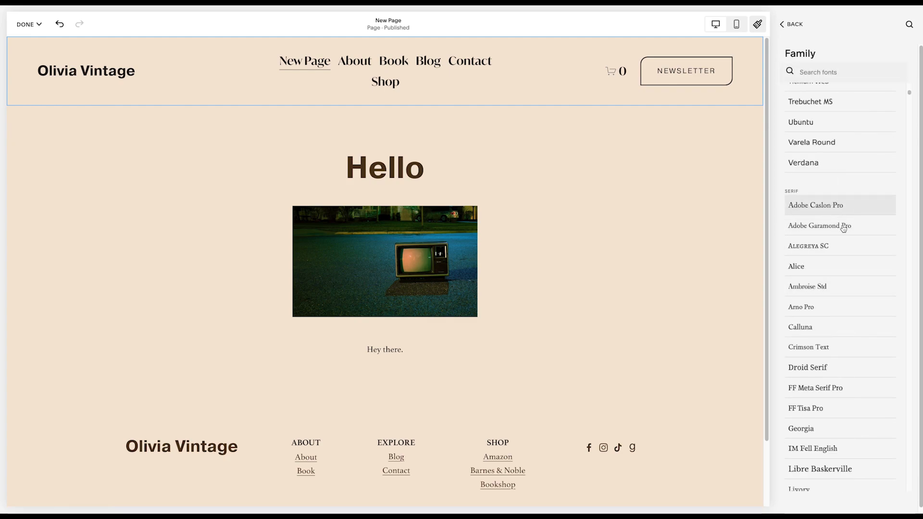
click(847, 294)
scroll(847, 301, down, 15)
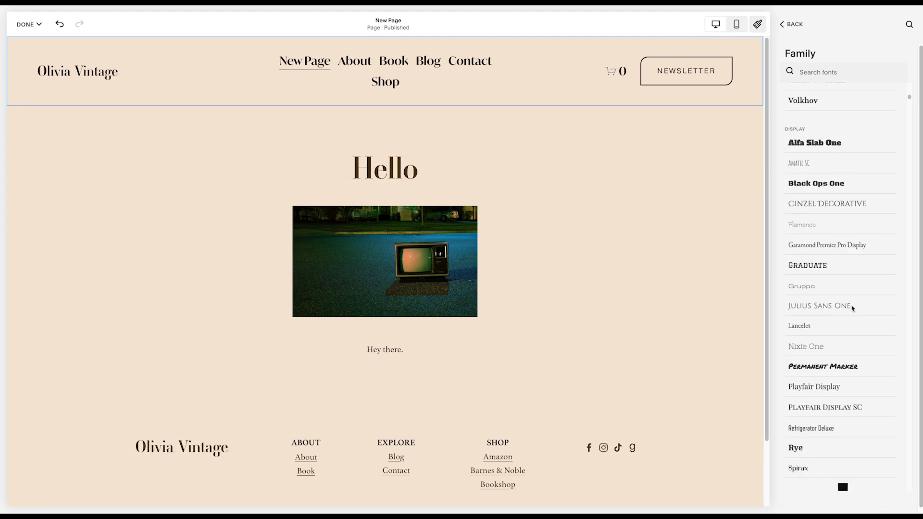
- Restore IvyMode as the heading font family and go back to the site styles overview
scroll(852, 311, up, 15)
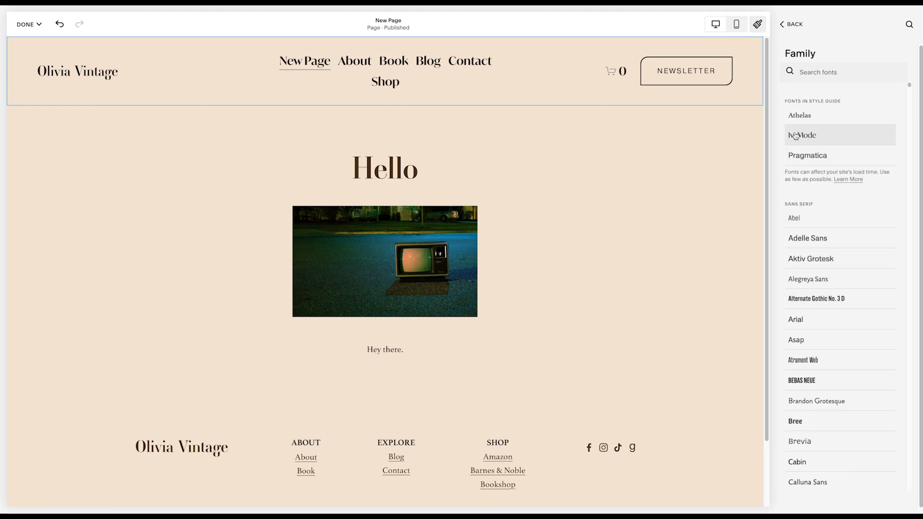
click(796, 136)
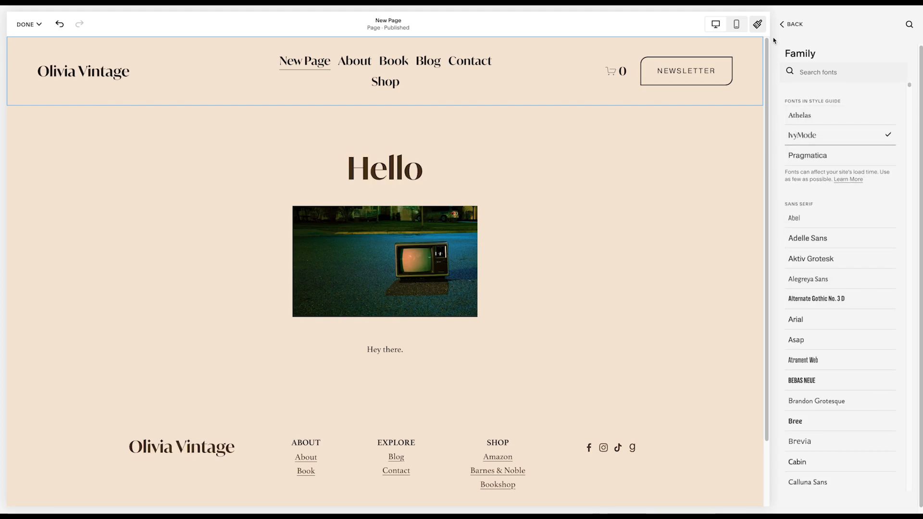
click(787, 25)
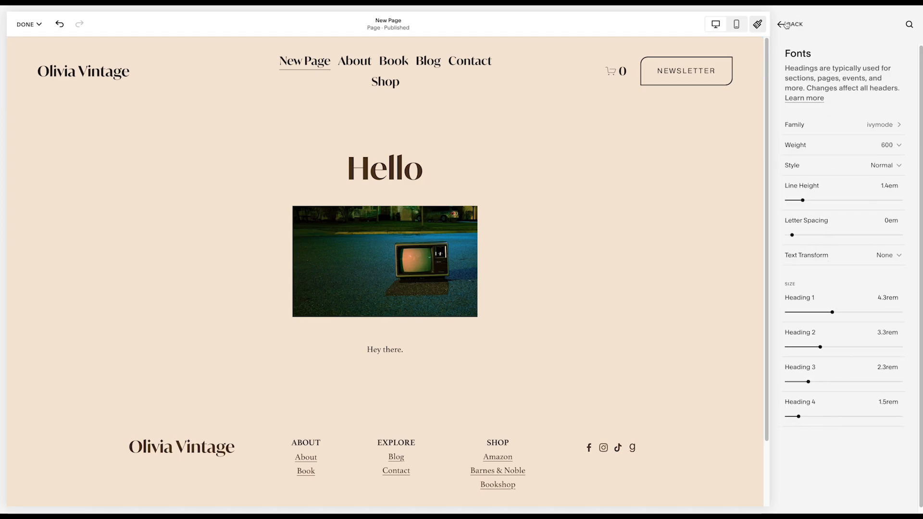
click(787, 25)
click(781, 26)
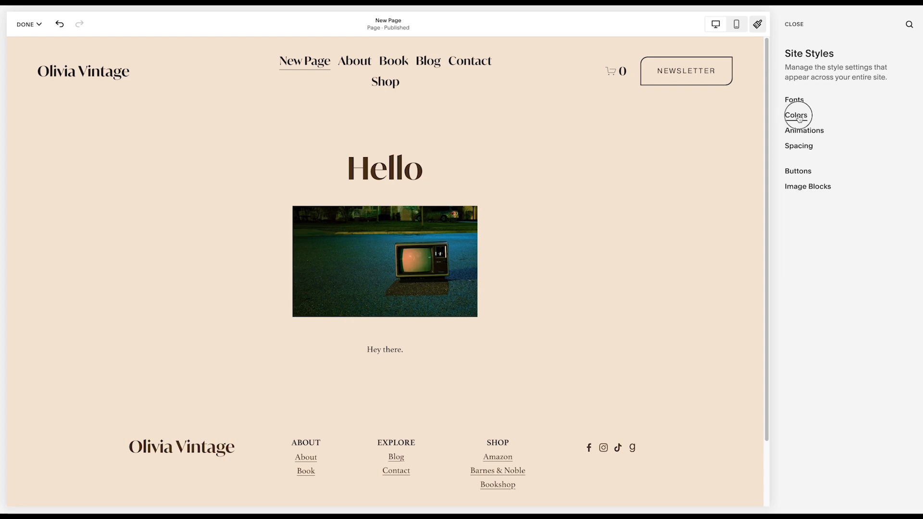
- Examine the site's color themes and the palette editor's Hex code setting, then leave the site styles and page editing
click(797, 116)
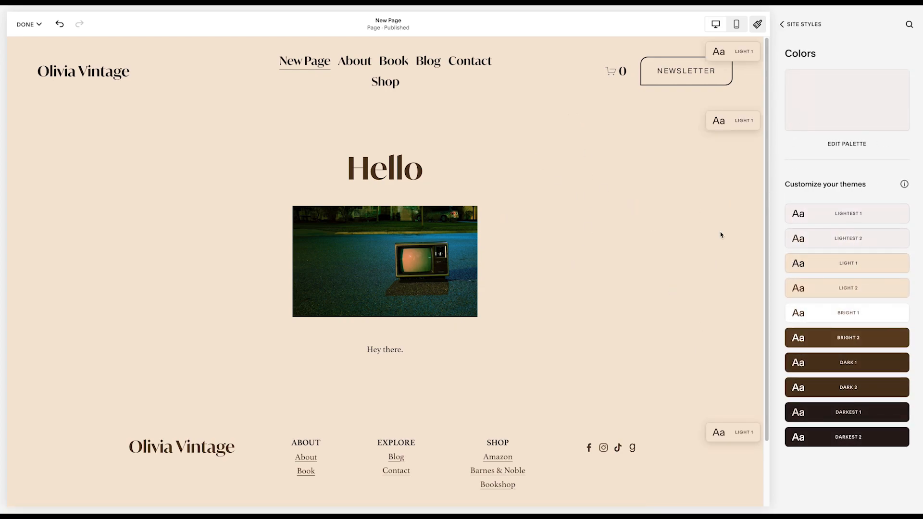
click(847, 144)
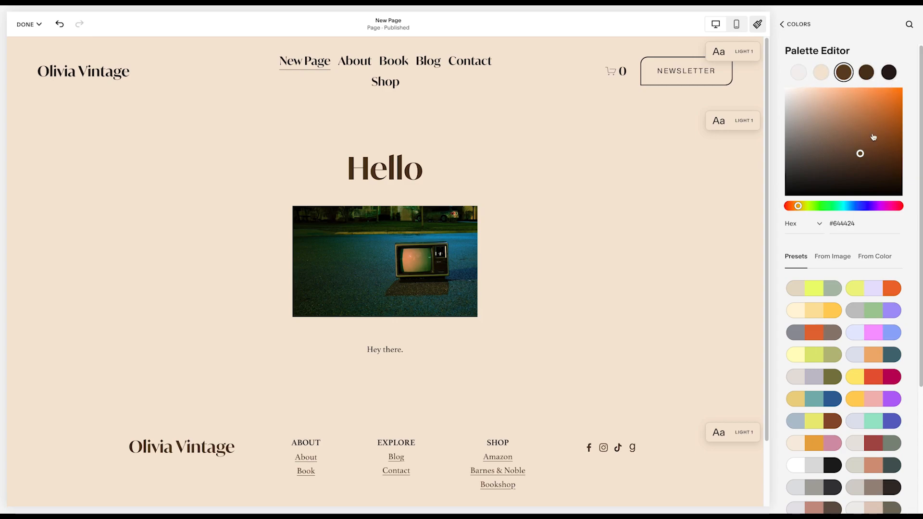
click(819, 224)
click(880, 225)
click(782, 25)
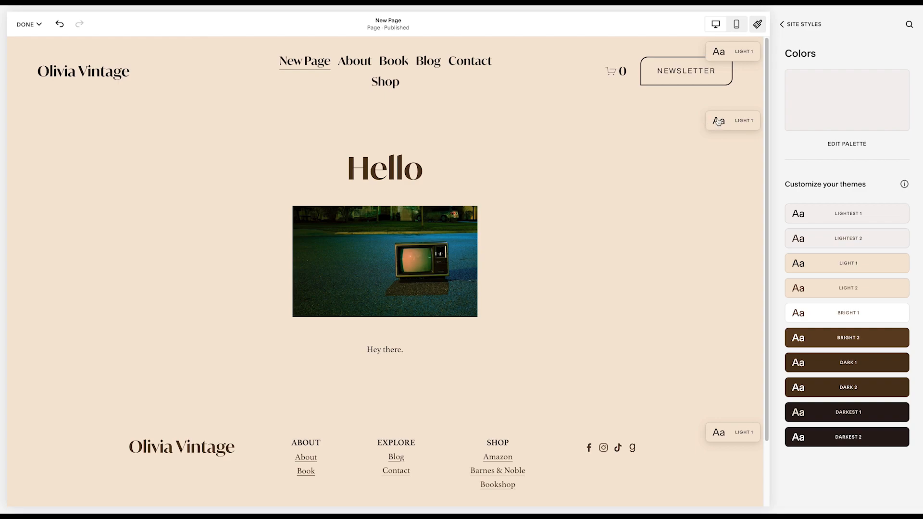
click(777, 25)
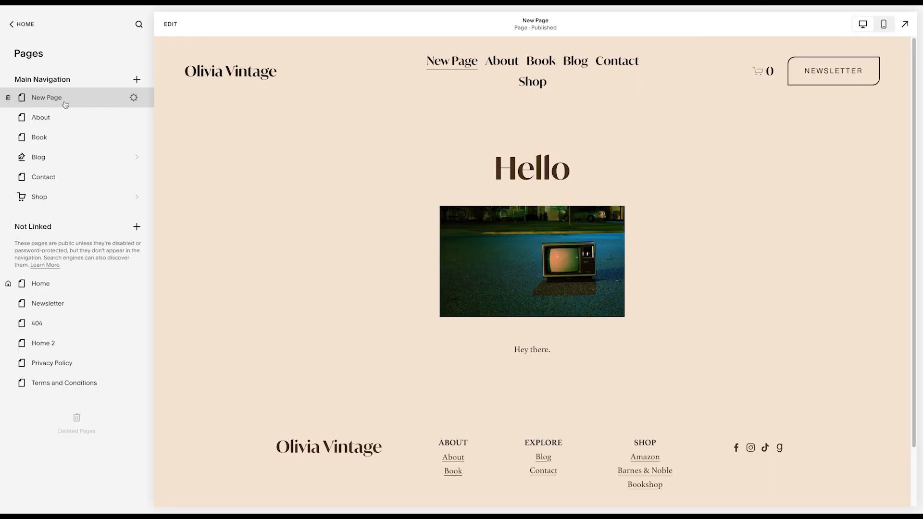
- Examine the New Page's general title settings and its SEO title and description fields, then close the page settings
click(134, 99)
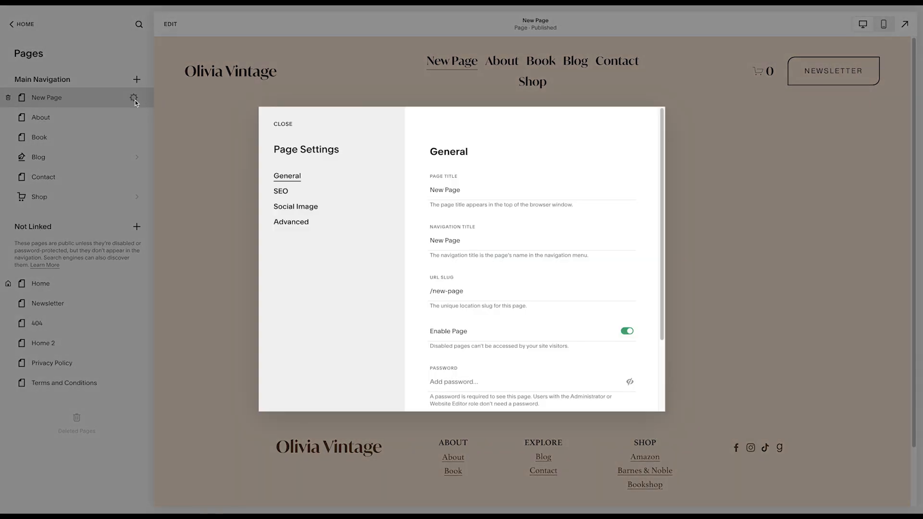
triple_click(474, 193)
click(476, 243)
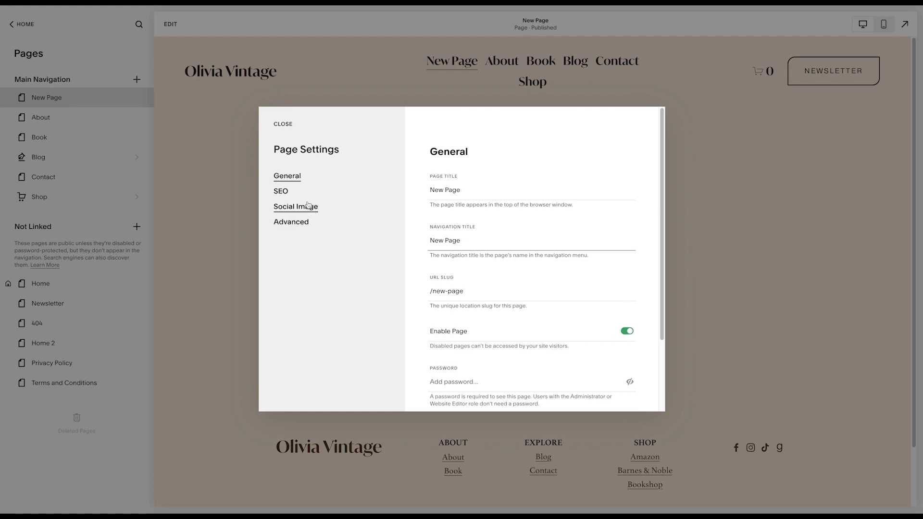
click(294, 194)
click(448, 325)
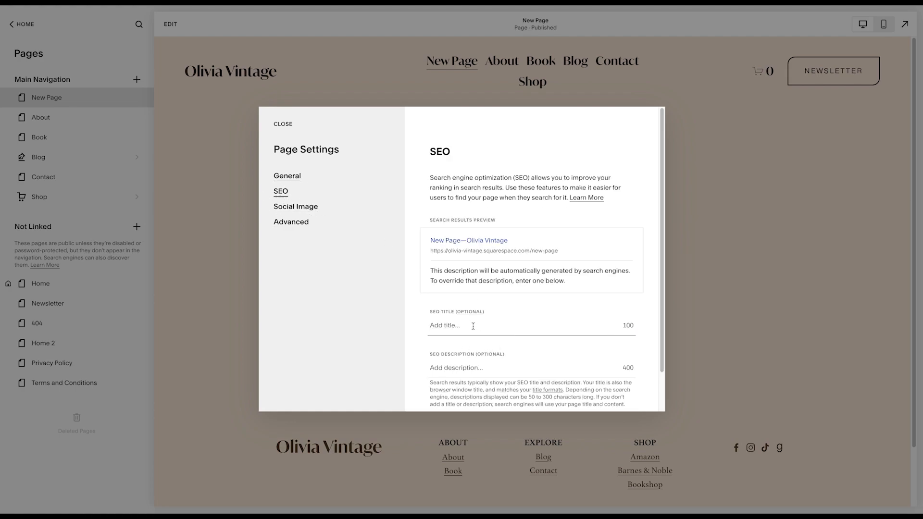
click(450, 369)
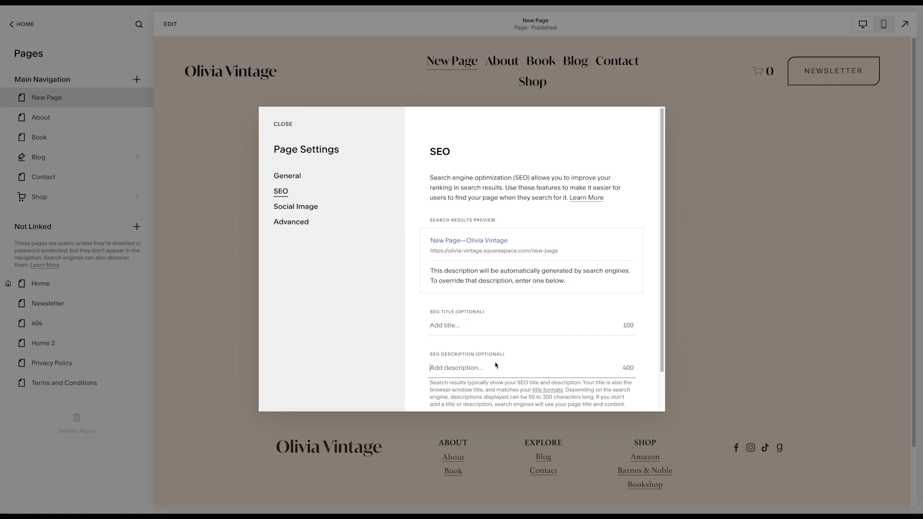
click(283, 124)
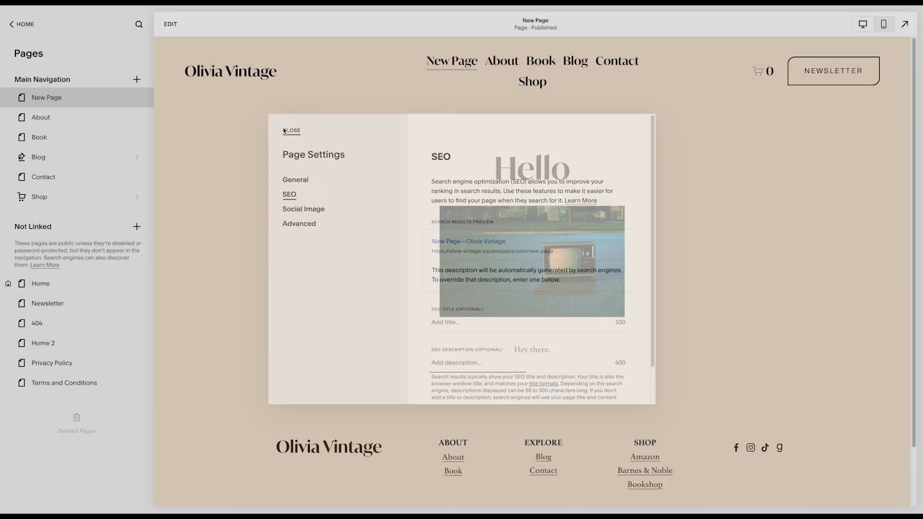
- Move New Page from the main navigation to the Not Linked pages below Home, and view its homepage option in the page settings
drag(60, 98, 62, 290)
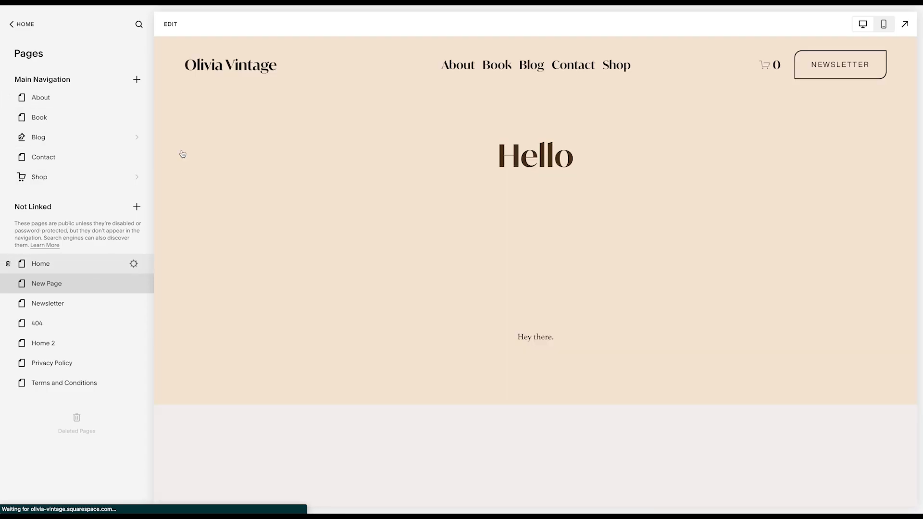
mouse_move(72, 284)
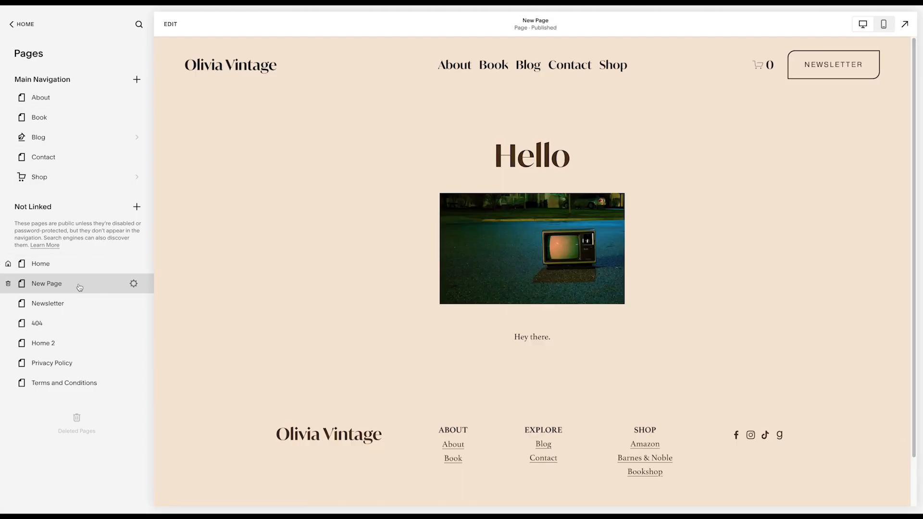
click(133, 285)
scroll(433, 327, down, 3)
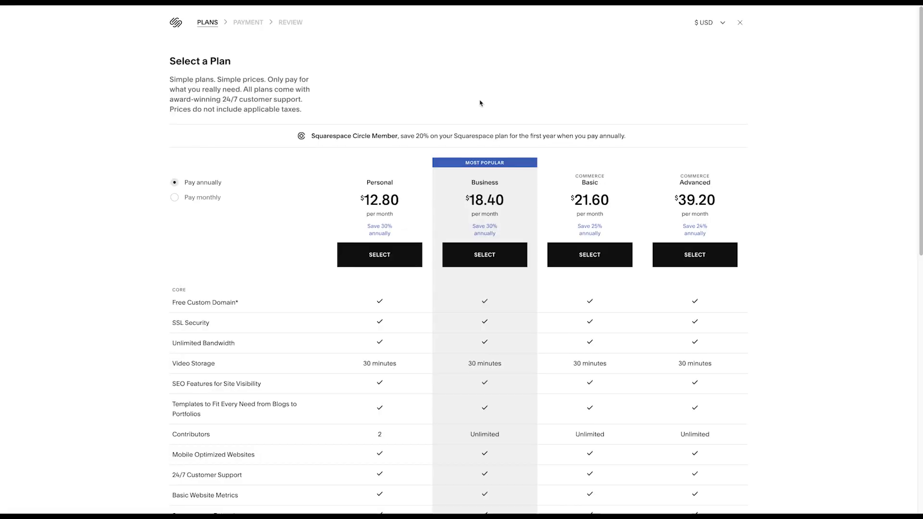
- Compare the website plans' features and their annual and monthly prices, then leave the plan selection
scroll(476, 125, down, 1)
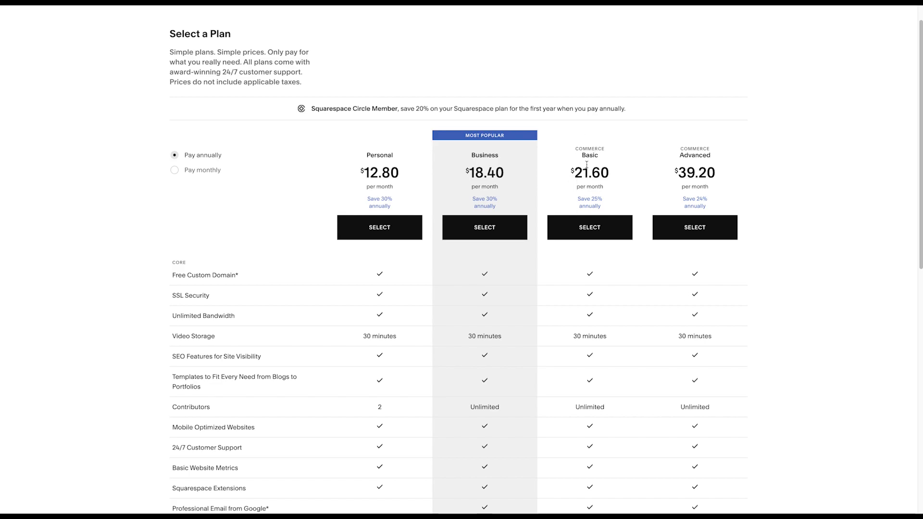
scroll(585, 165, down, 5)
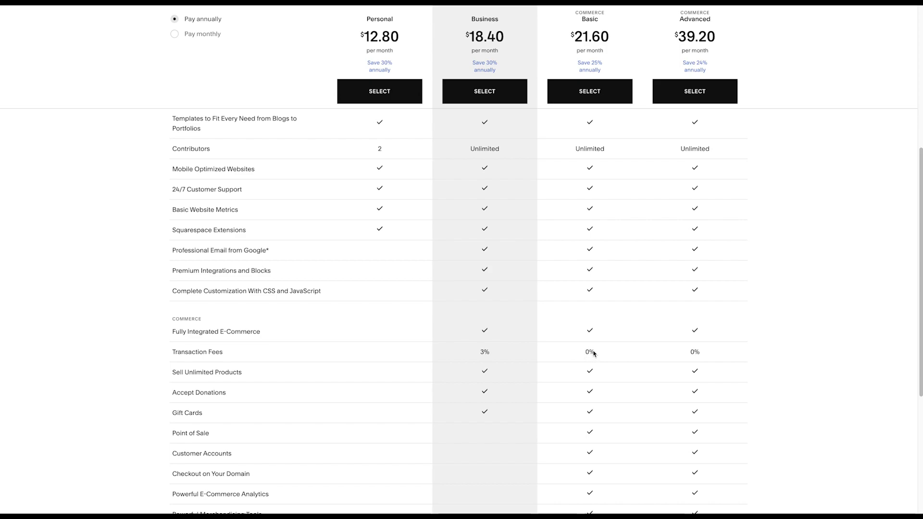
scroll(597, 373, down, 3)
scroll(595, 375, up, 10)
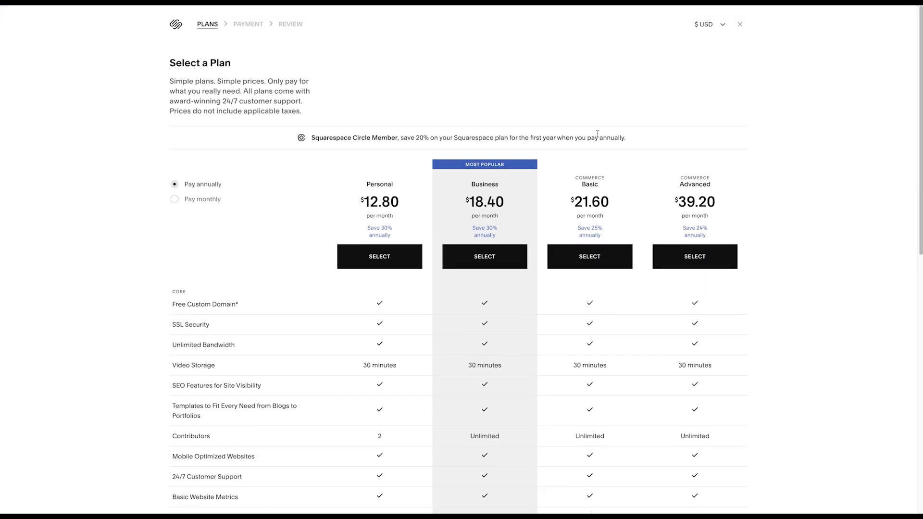
click(174, 200)
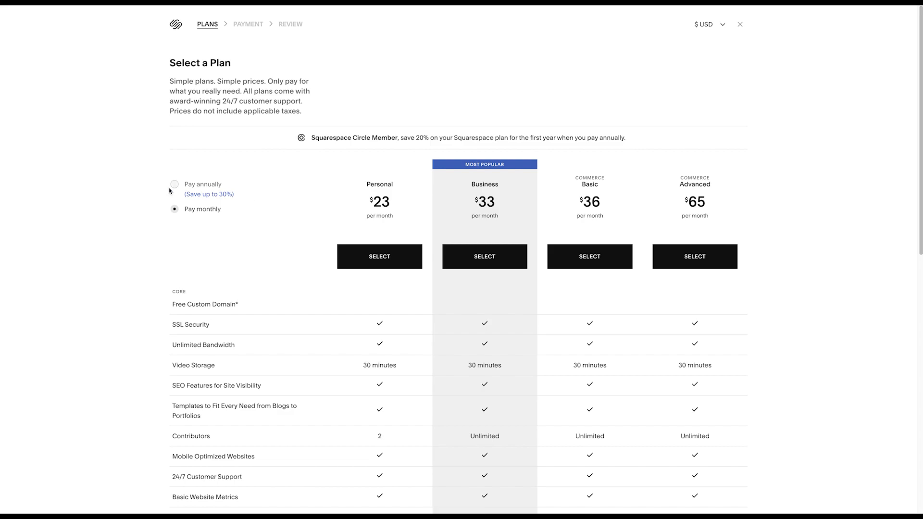
click(170, 187)
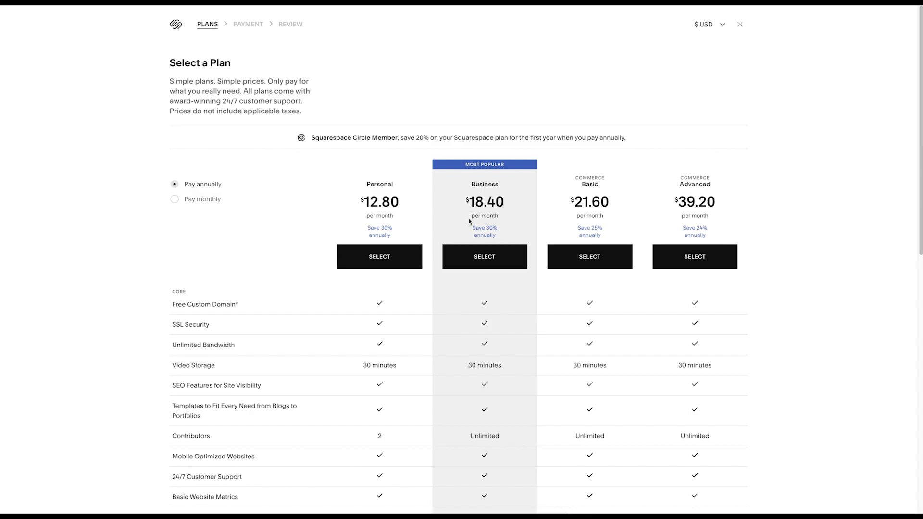
click(740, 25)
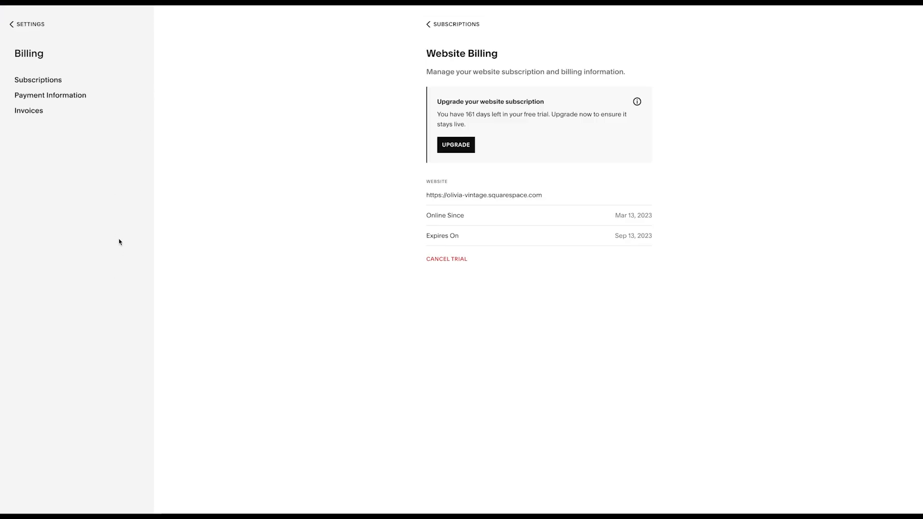
- Examine the options for getting a new domain and using a domain already owned, then return to the site settings
click(19, 26)
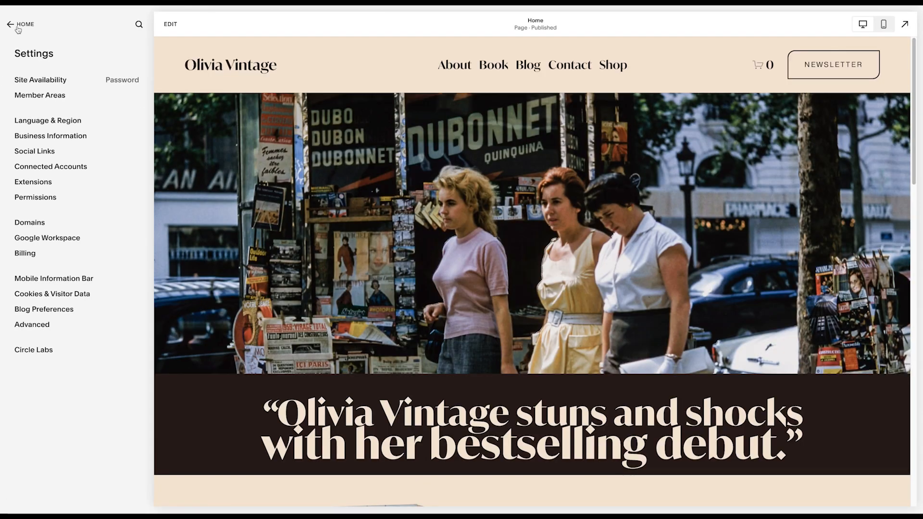
click(38, 223)
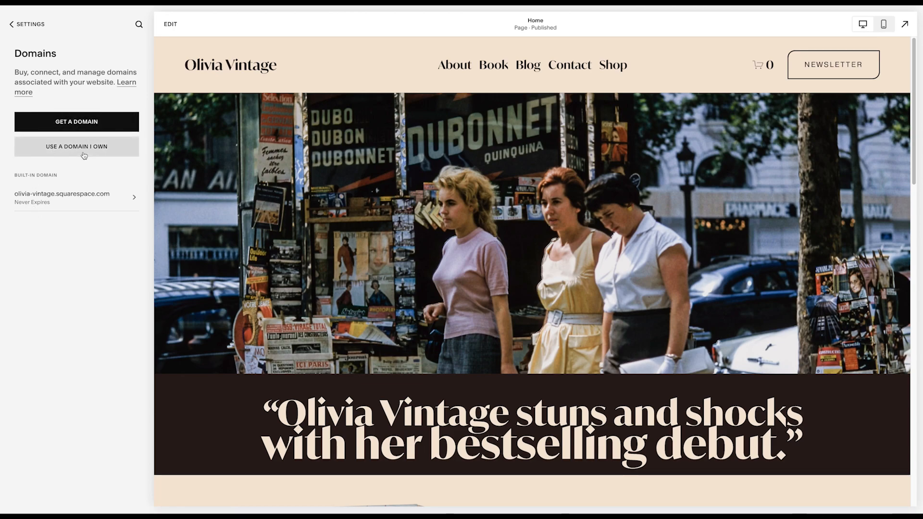
click(90, 124)
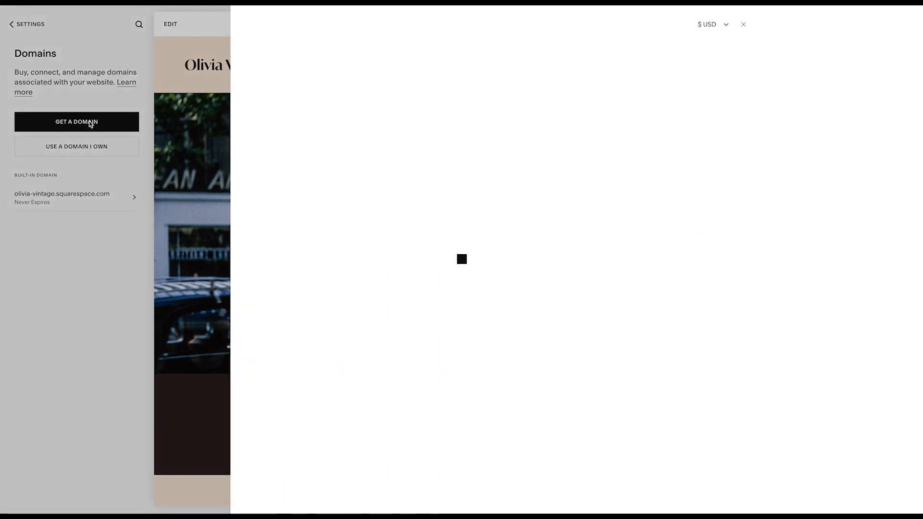
click(328, 86)
click(741, 25)
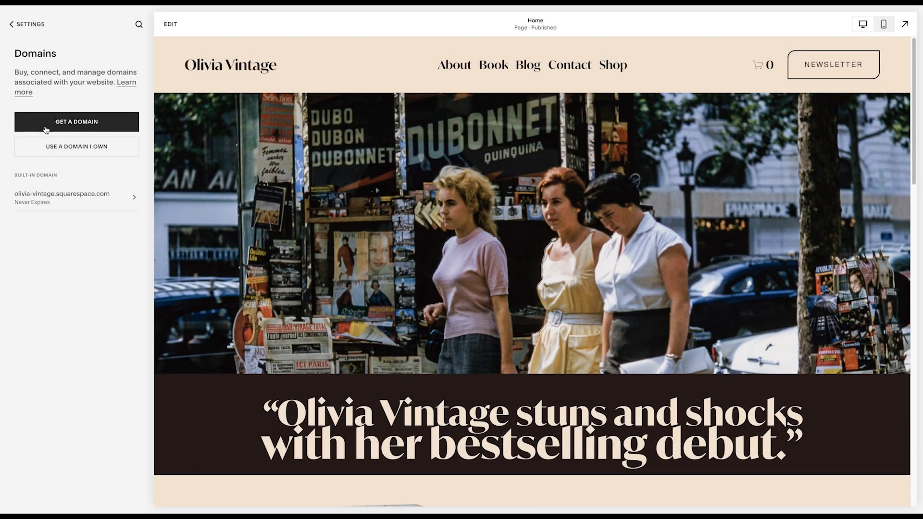
click(71, 152)
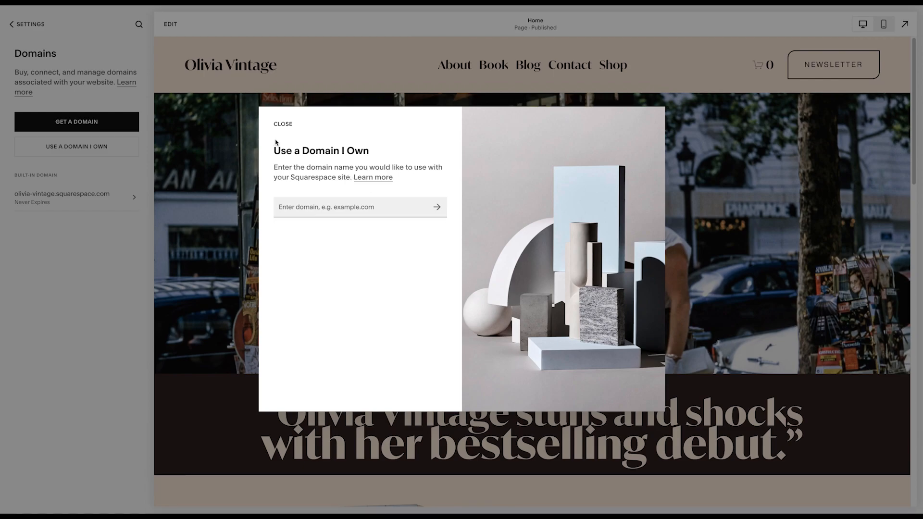
click(282, 124)
click(16, 25)
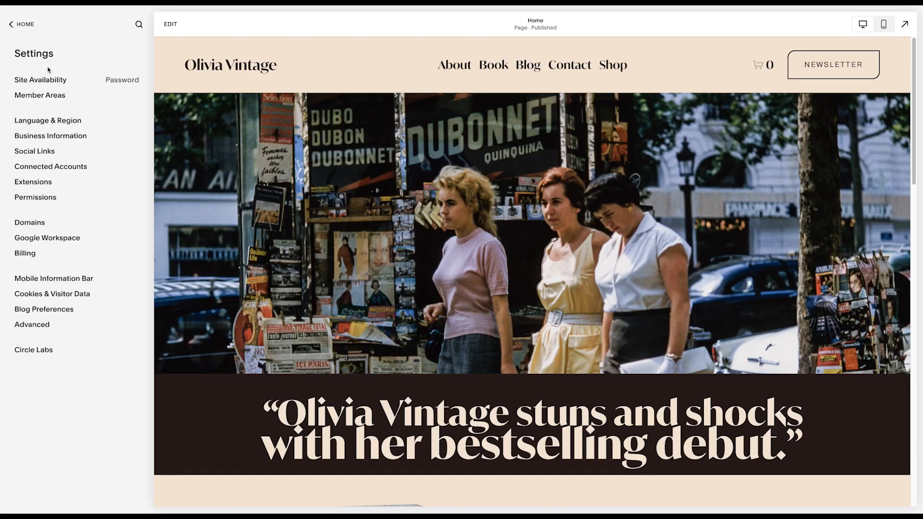
- View the Site Availability options for public, password-protected or private access, then leave the settings
click(50, 82)
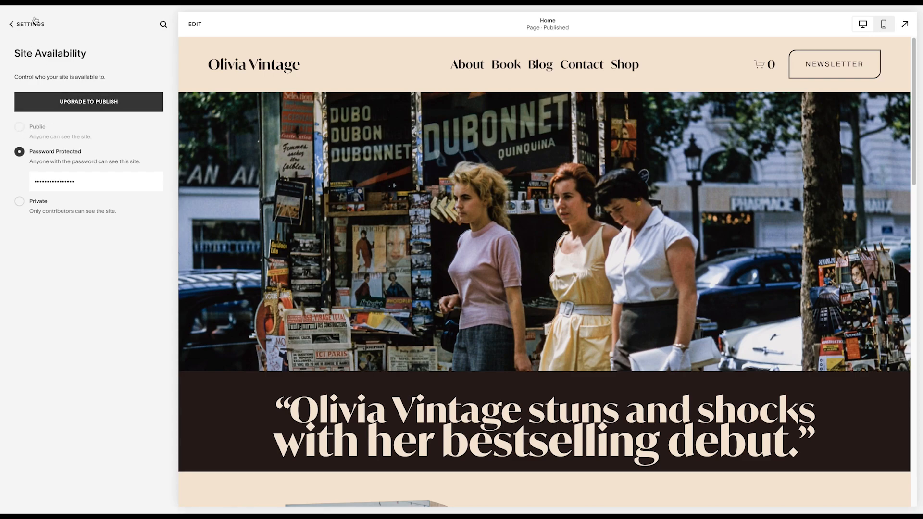
click(8, 26)
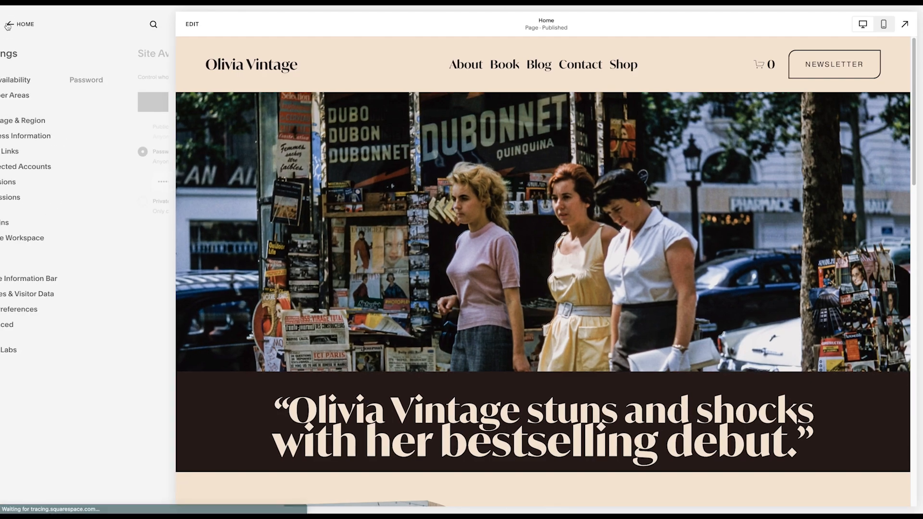
click(9, 28)
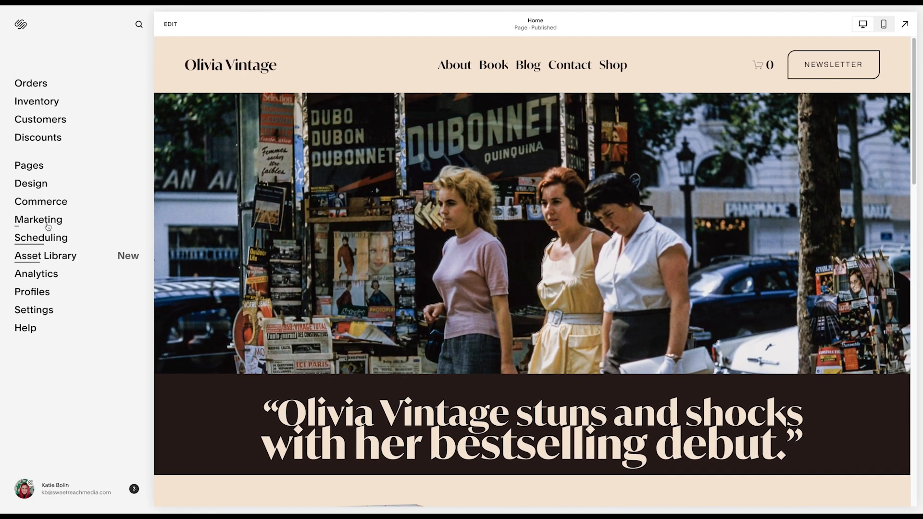
- Look through the Commerce area's orders, inventory and customers
click(33, 202)
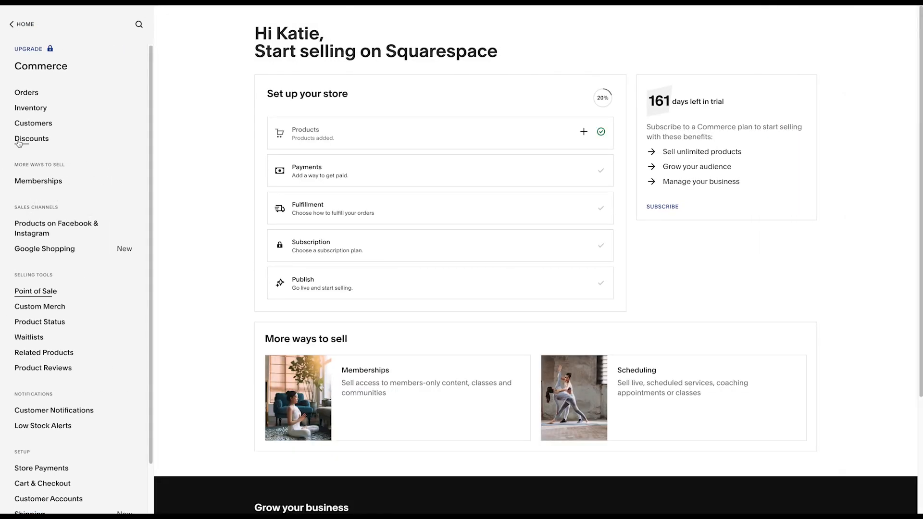
click(29, 95)
click(28, 27)
click(24, 109)
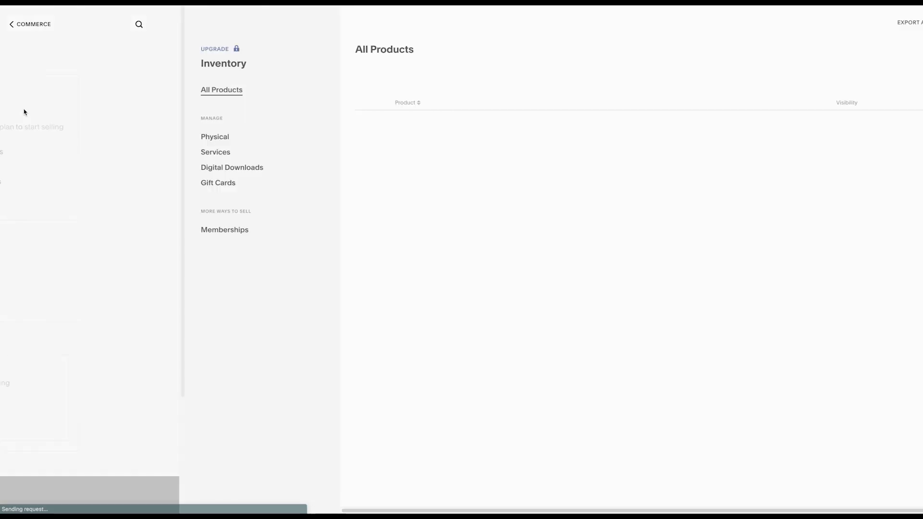
click(14, 24)
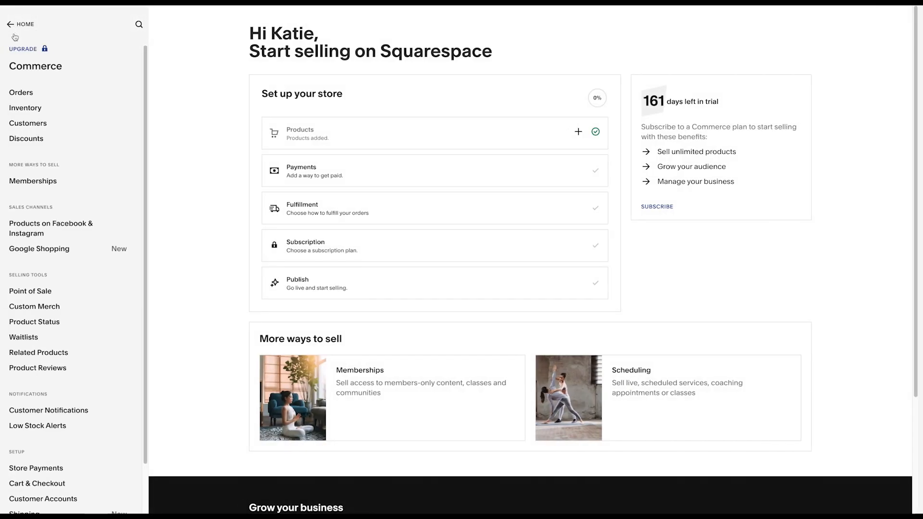
click(42, 124)
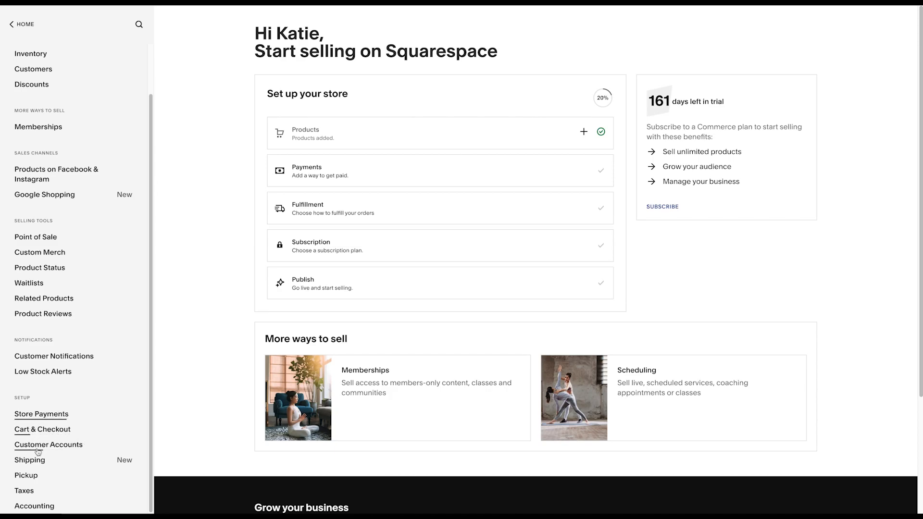
- Examine the store's payment processors and its cart and checkout settings, then leave the Commerce area
click(52, 414)
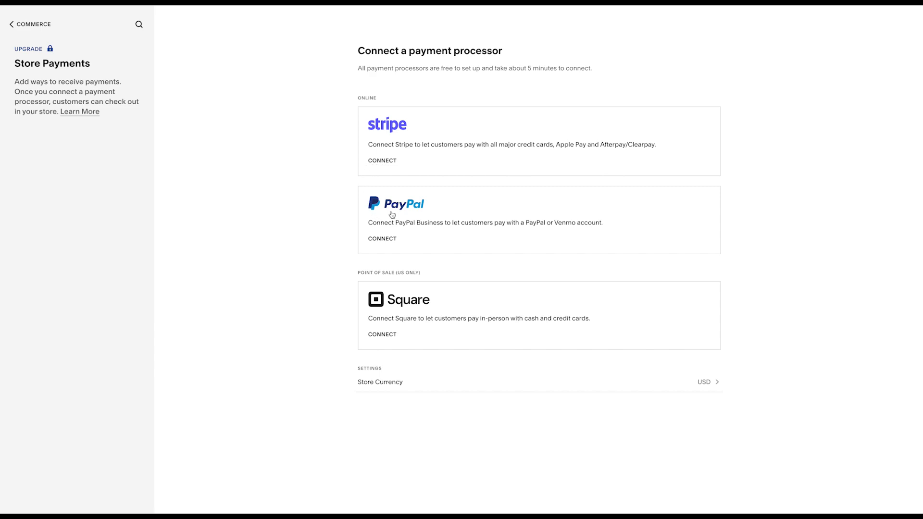
click(8, 25)
scroll(54, 393, down, 1)
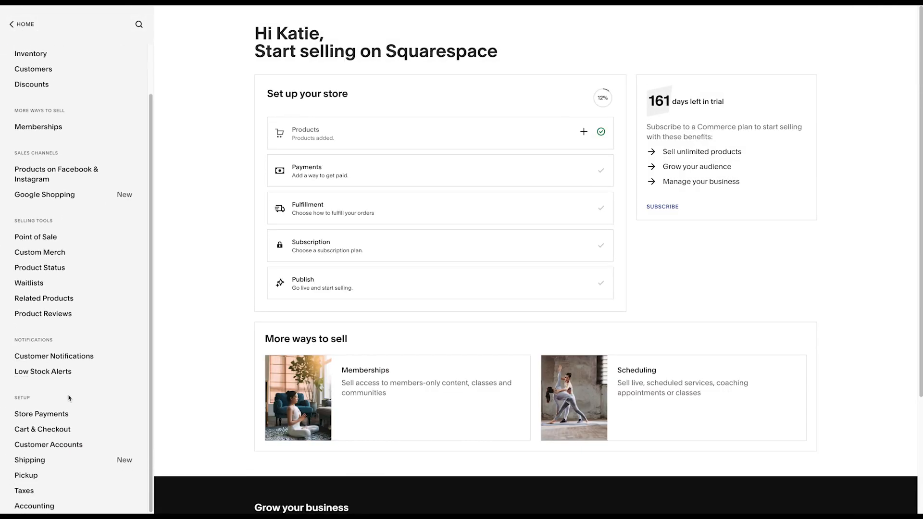
click(51, 433)
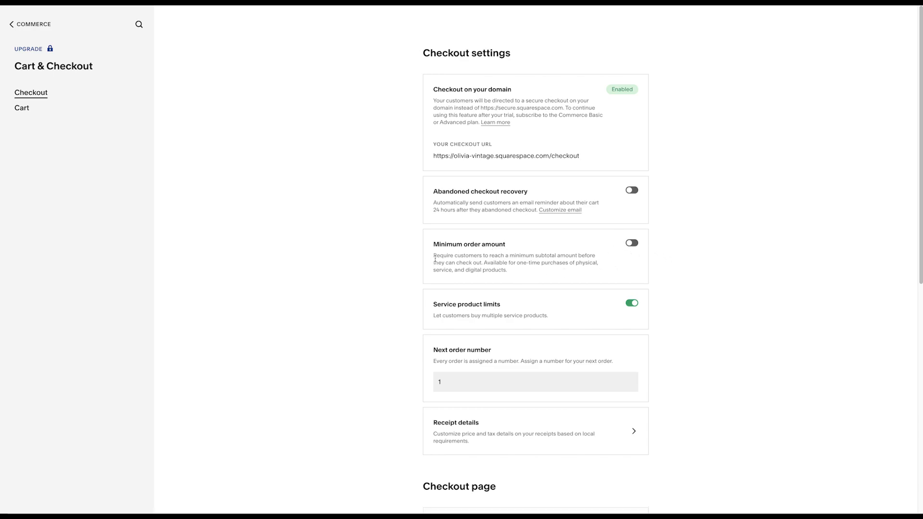
scroll(399, 268, down, 2)
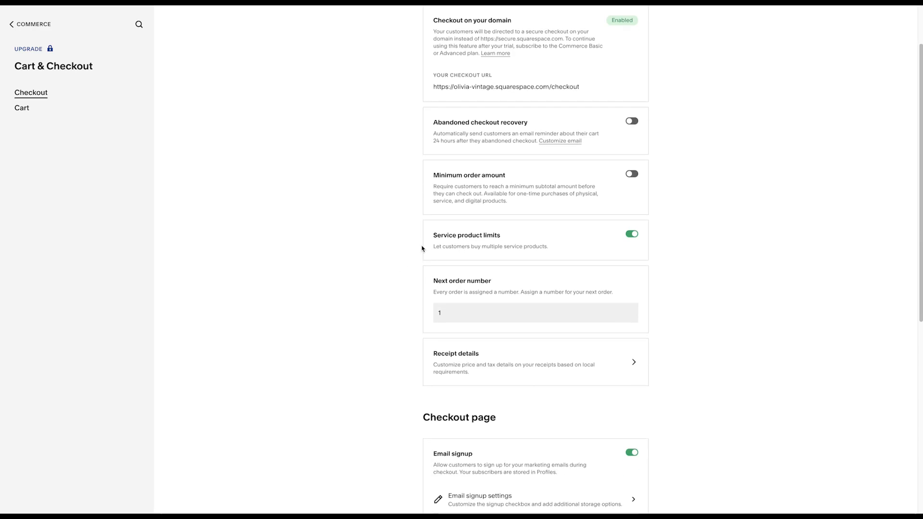
scroll(422, 249, down, 5)
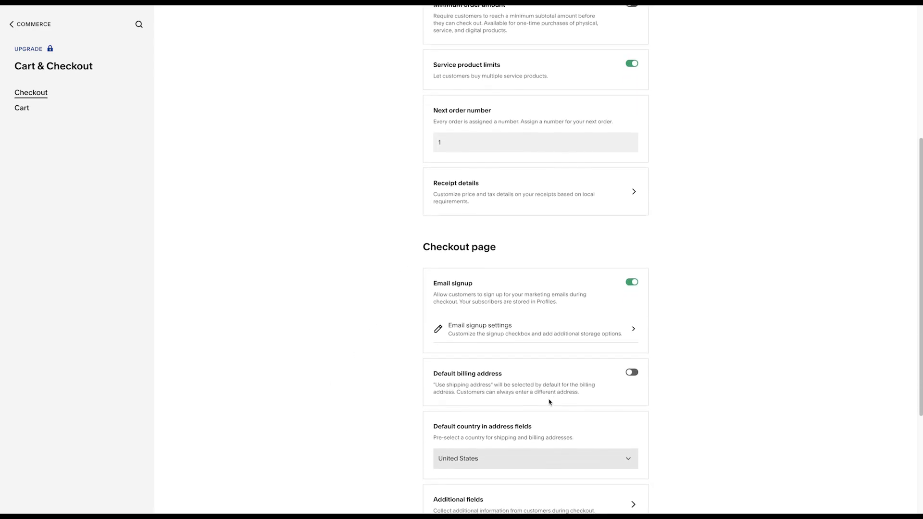
scroll(553, 409, down, 5)
scroll(560, 398, up, 10)
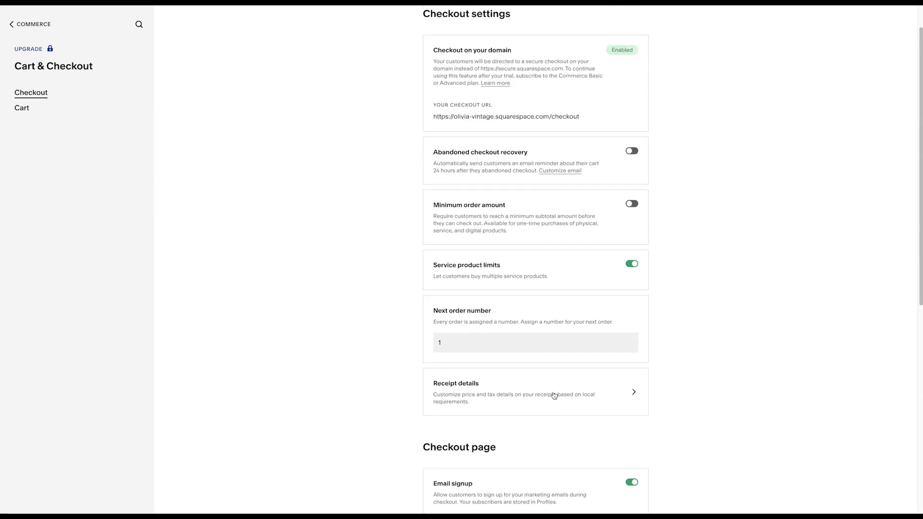
scroll(558, 398, up, 2)
click(11, 24)
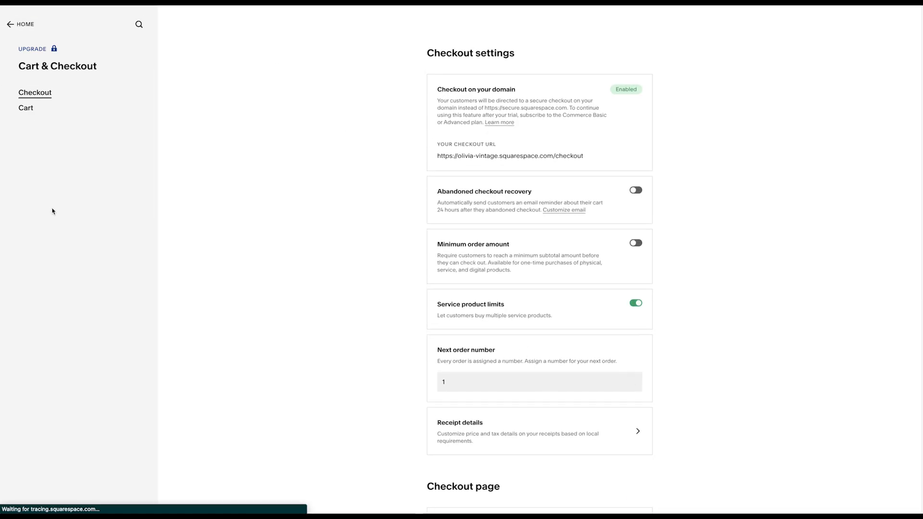
click(12, 24)
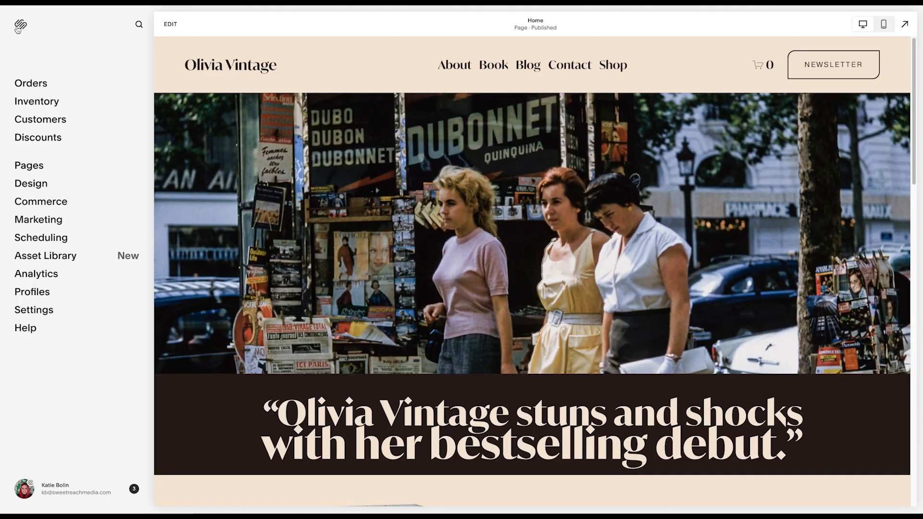
- Examine the Email Campaigns checklist and the option to import subscribers, then leave the Marketing area
click(42, 220)
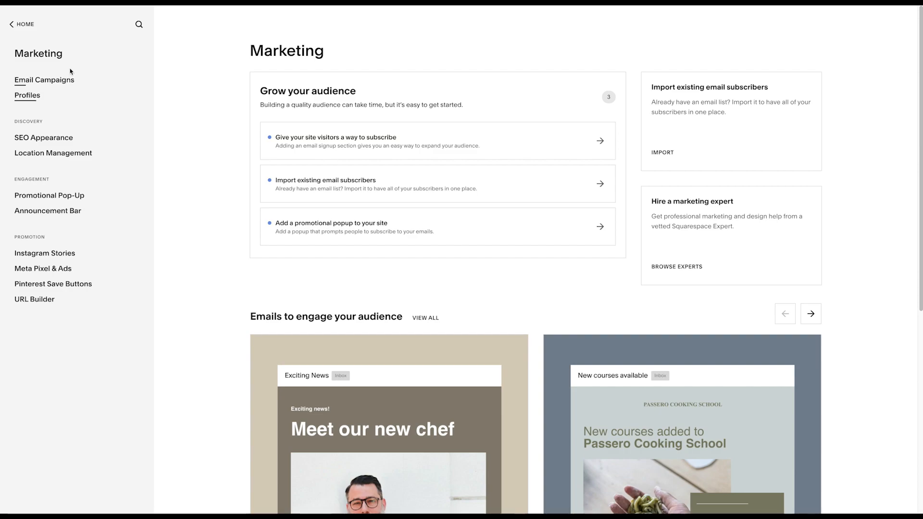
click(66, 84)
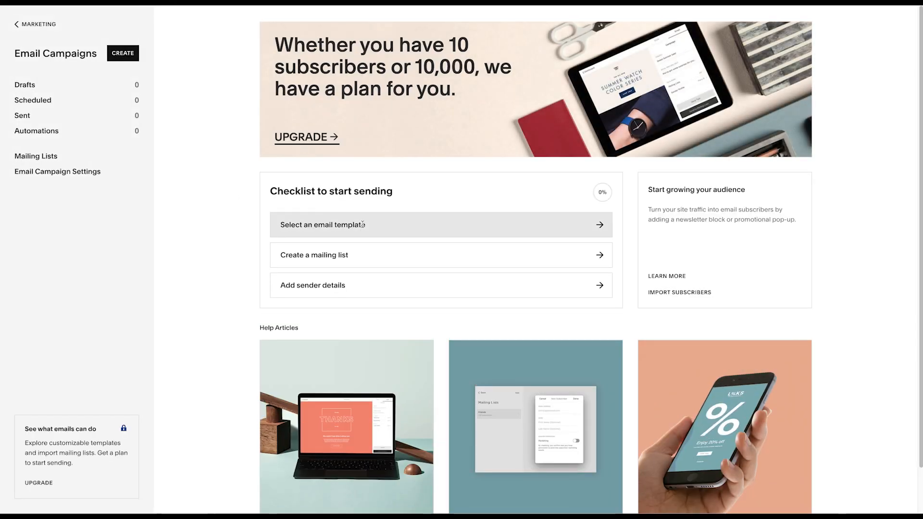
scroll(154, 200, down, 1)
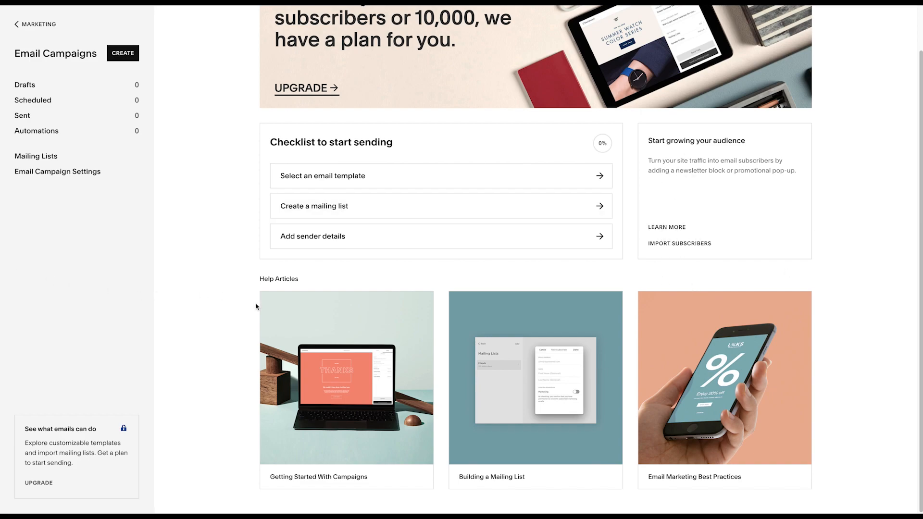
click(680, 243)
click(290, 124)
click(23, 25)
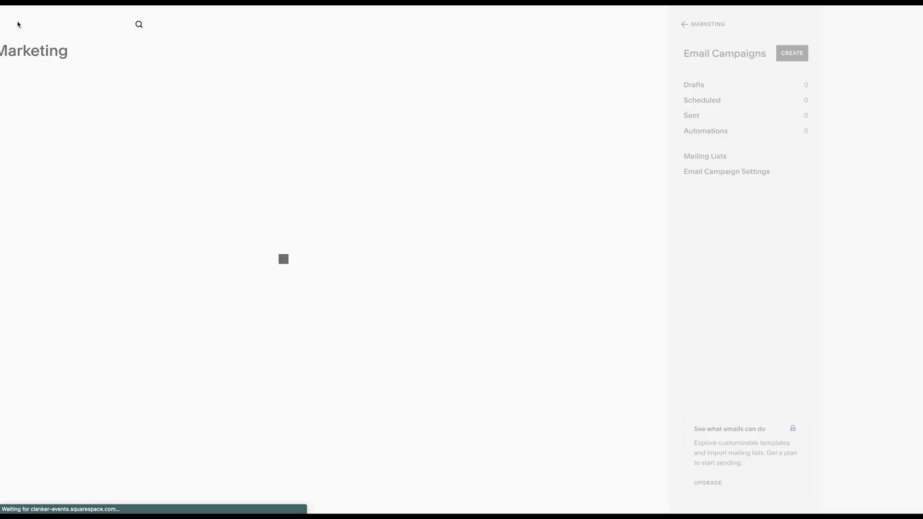
click(10, 26)
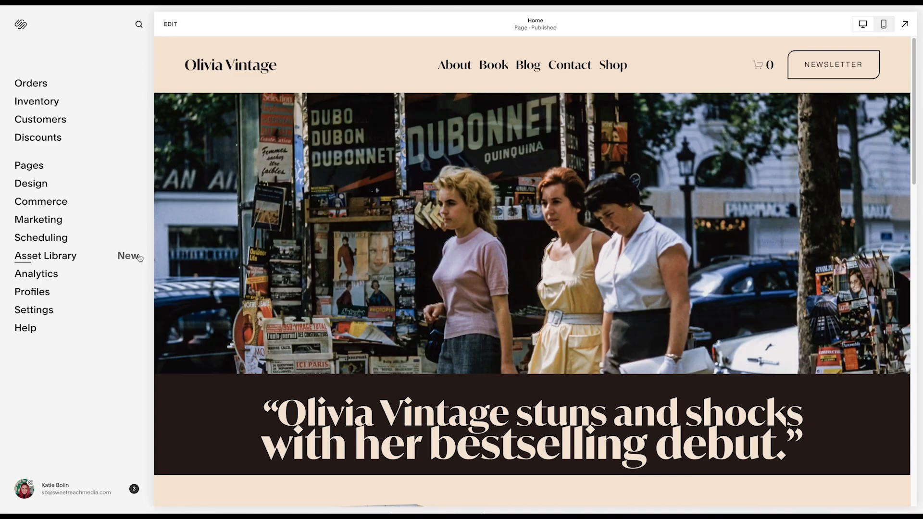
scroll(408, 343, down, 15)
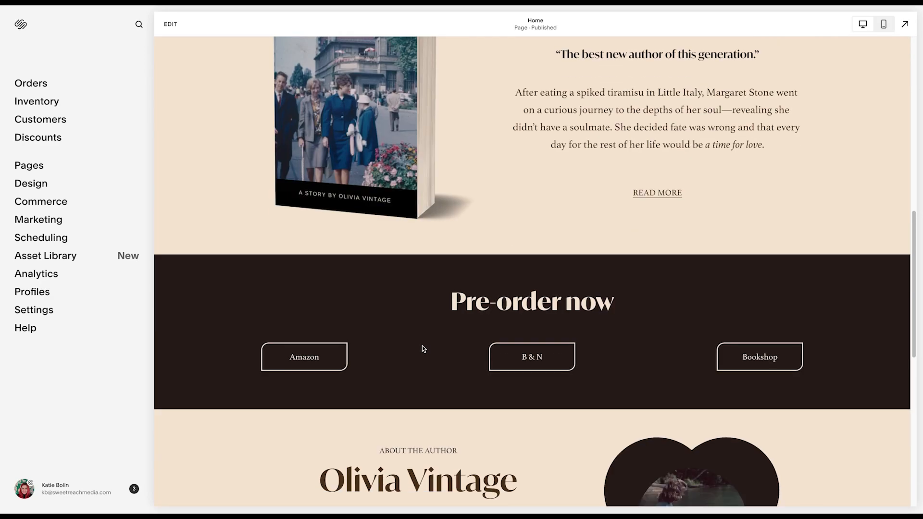
scroll(423, 346, down, 3)
scroll(423, 348, up, 18)
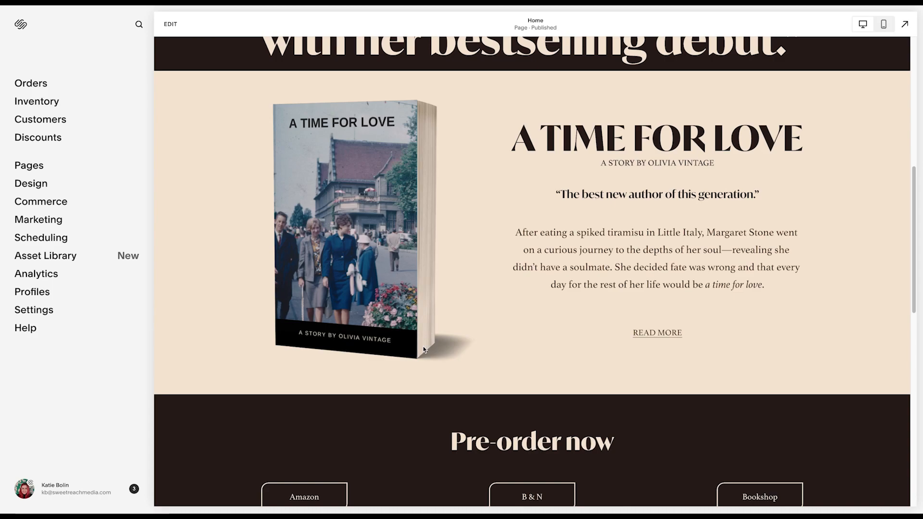